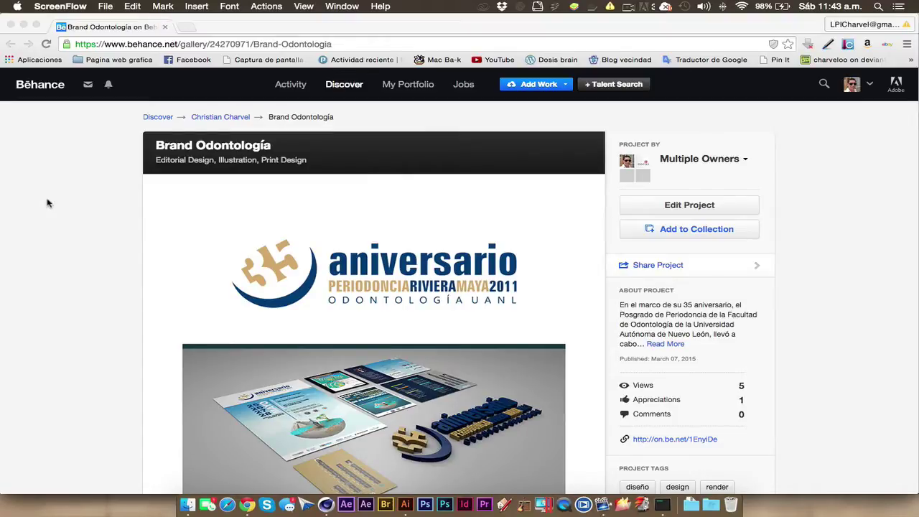
Scroll the Behance page, then select the aniversario logo group in Illustrator.
scroll(48, 203, "down", 3)
scroll(47, 203, "down", 2)
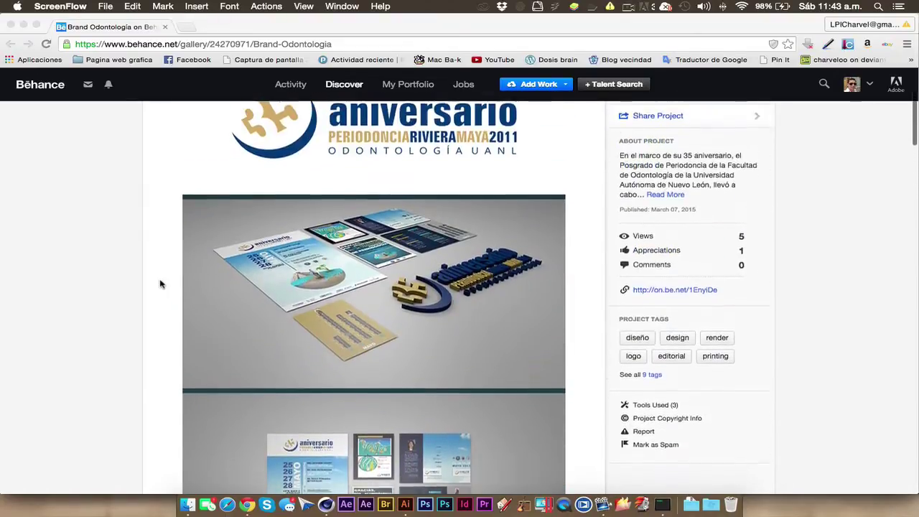
scroll(161, 284, "up", 3)
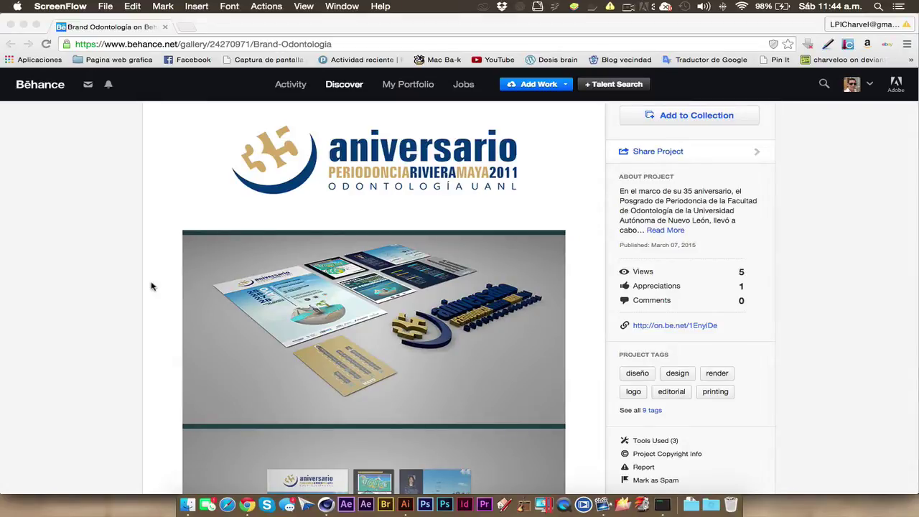
left_click(404, 504)
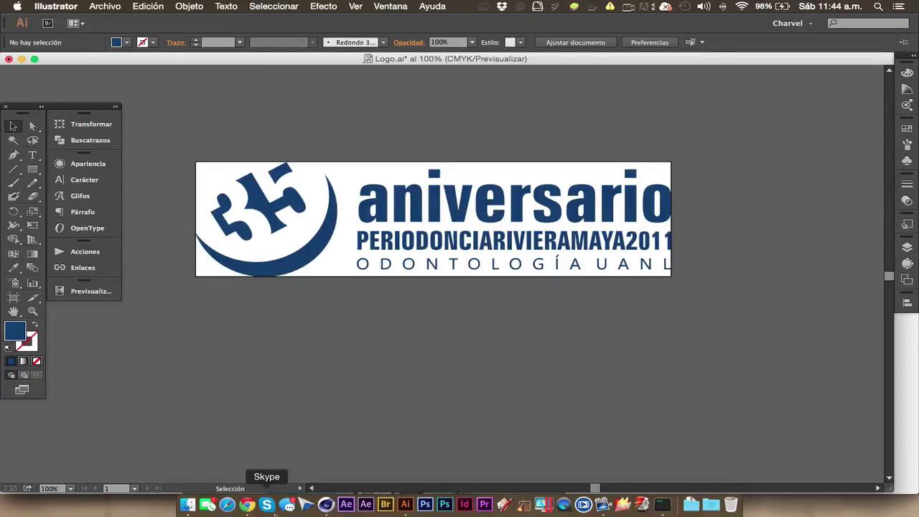
left_click(307, 234)
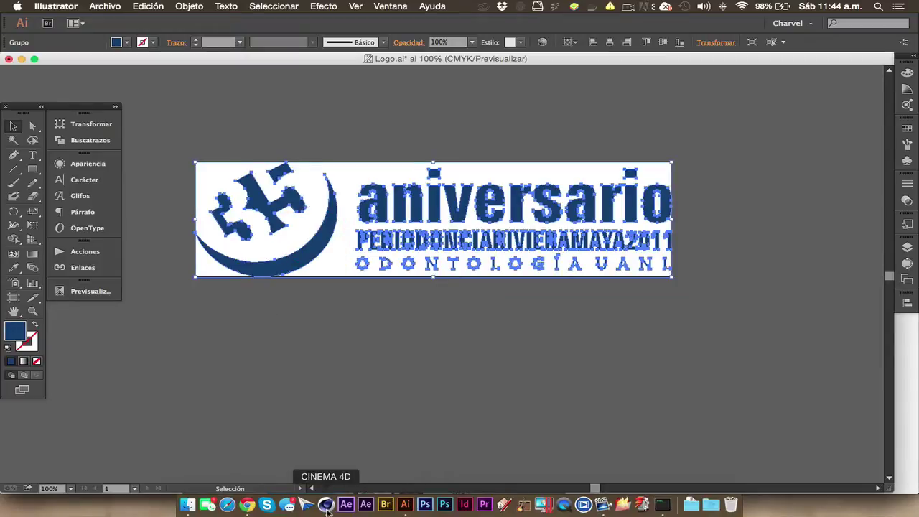
Return to the Behance page, then bring up the Mockup.c4d scene in Cinema 4D.
left_click(247, 505)
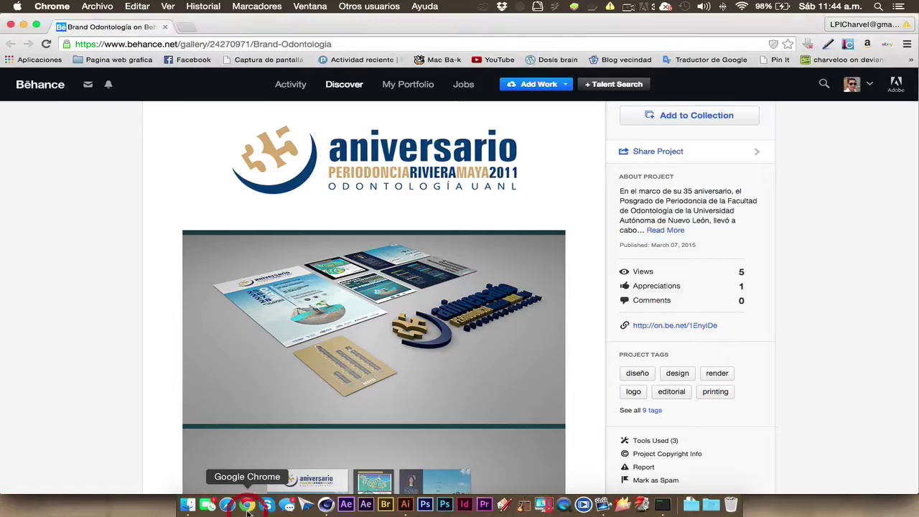
scroll(254, 364, "down", 3)
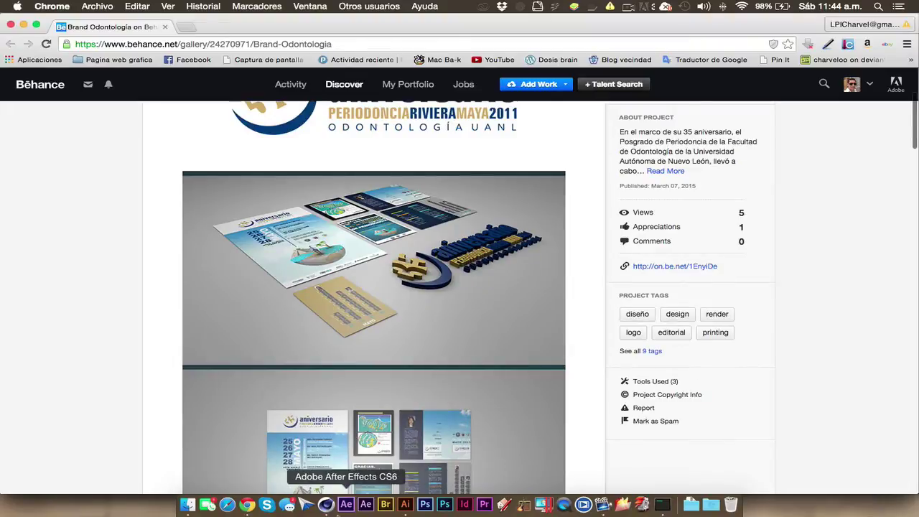
left_click(326, 504)
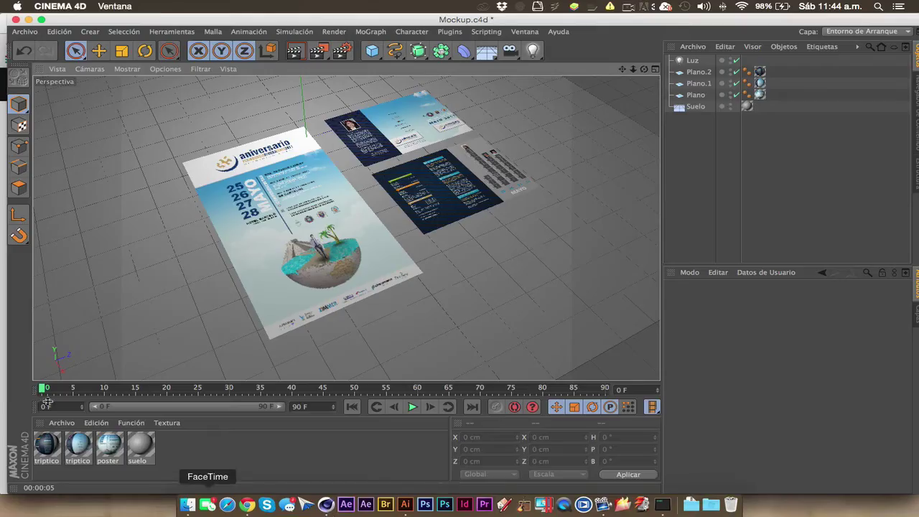
Maximize Cinema 4D and start a new empty project.
left_click(40, 20)
left_click(17, 32)
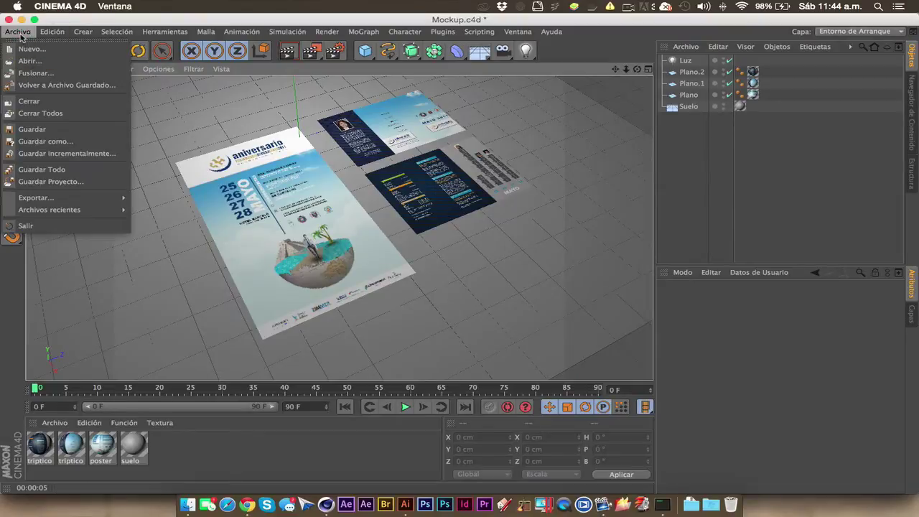
left_click(33, 49)
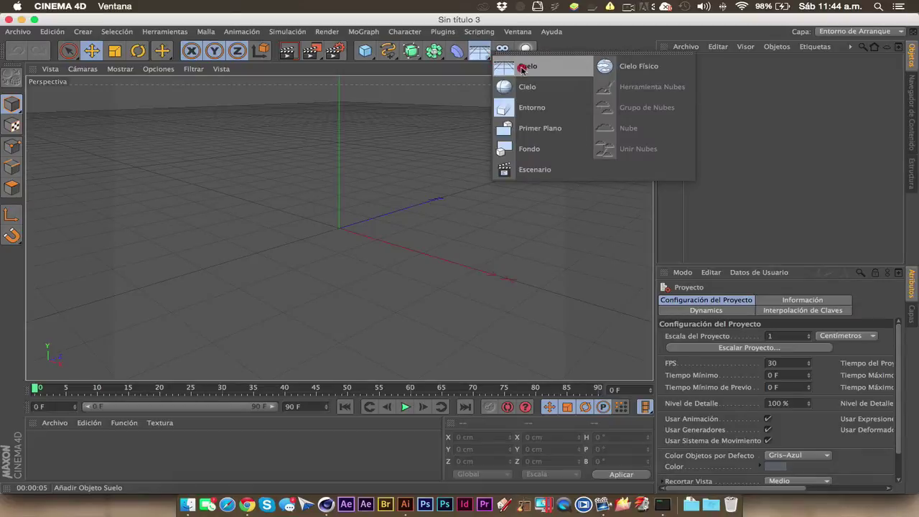
Add a floor object and a plane to the new scene.
left_click_drag(487, 57, 524, 66)
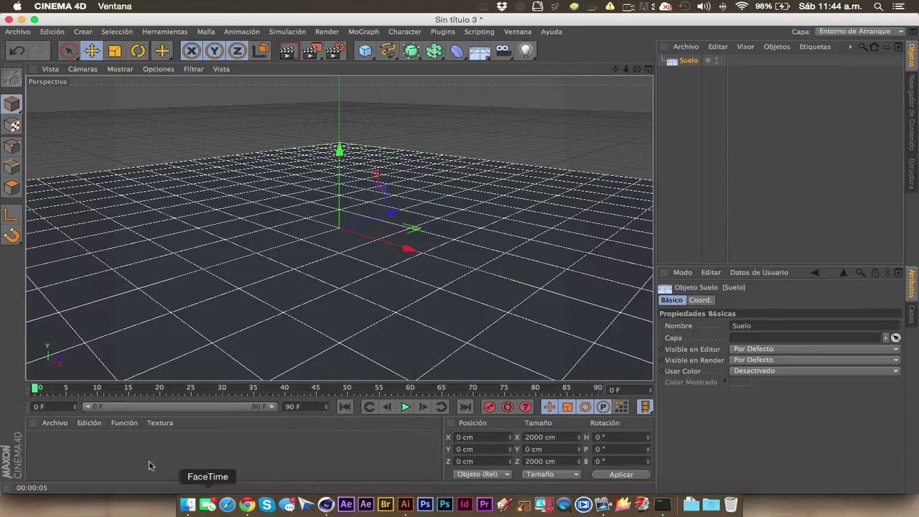
left_click(366, 56)
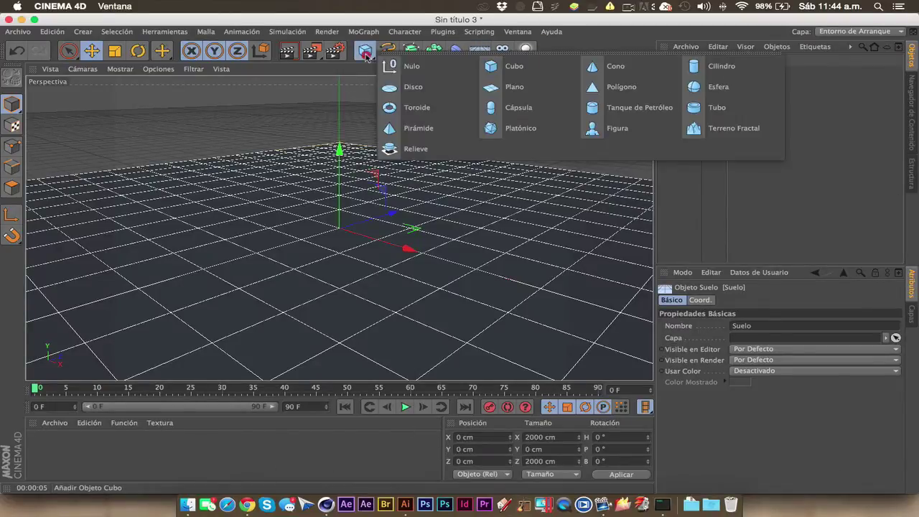
left_click(526, 86)
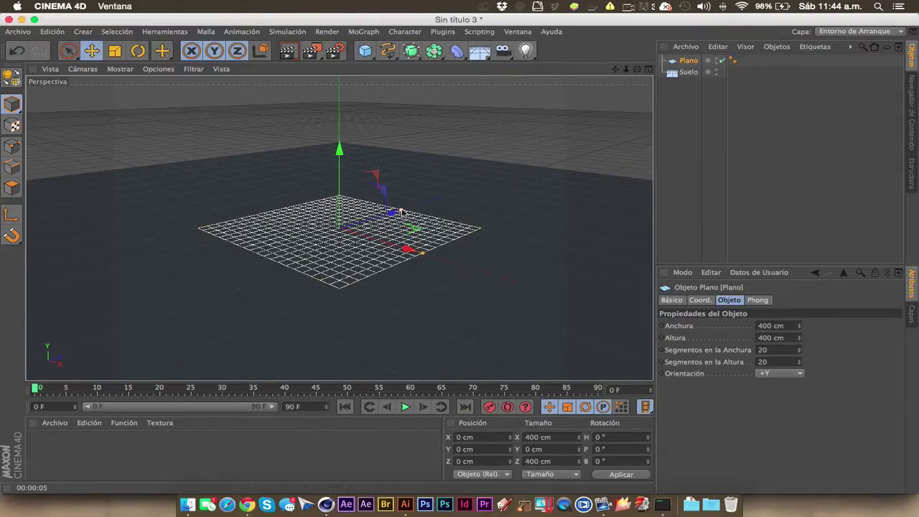
In the top view, resize the plane to 295.608 × 486.883 cm and duplicate it twice.
left_click(647, 69)
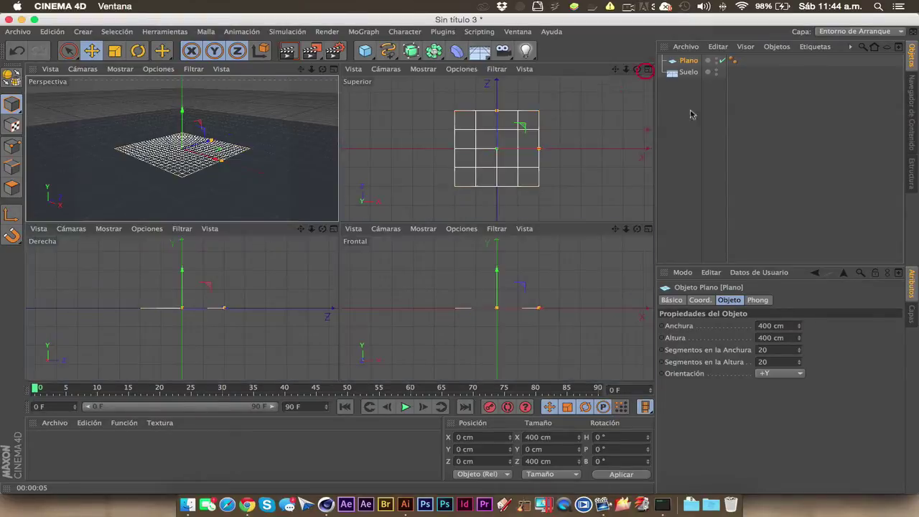
left_click(647, 69)
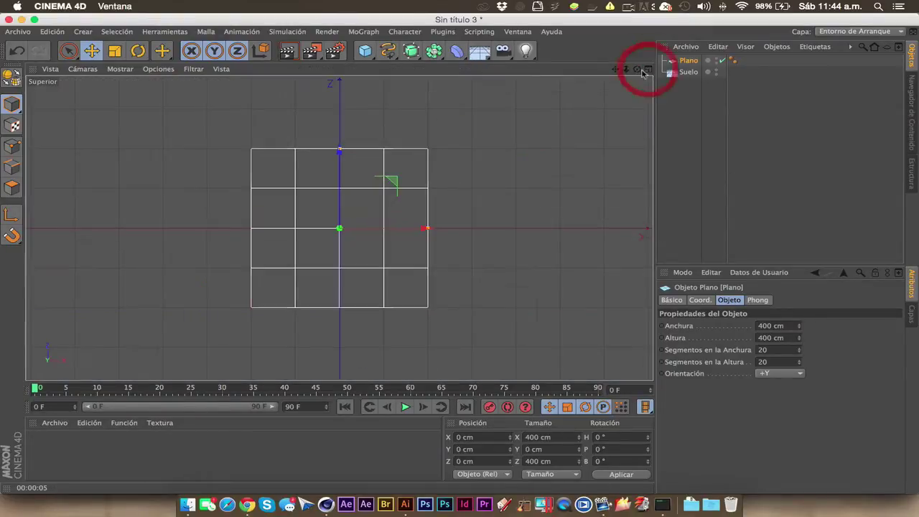
left_click_drag(427, 230, 403, 228)
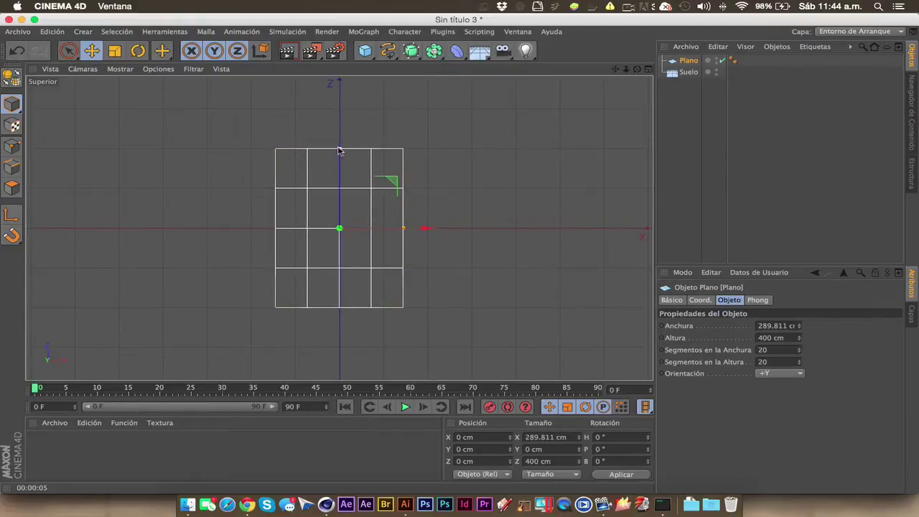
left_click_drag(339, 149, 339, 131)
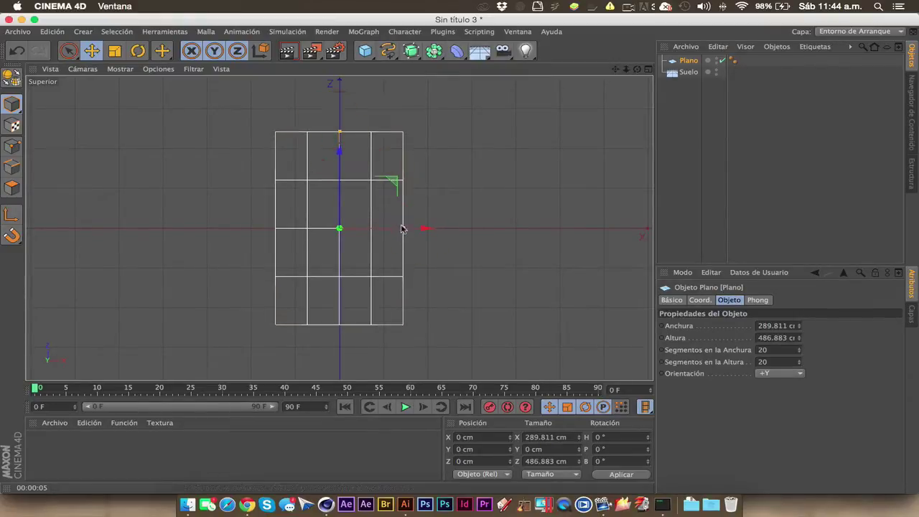
left_click_drag(402, 228, 405, 228)
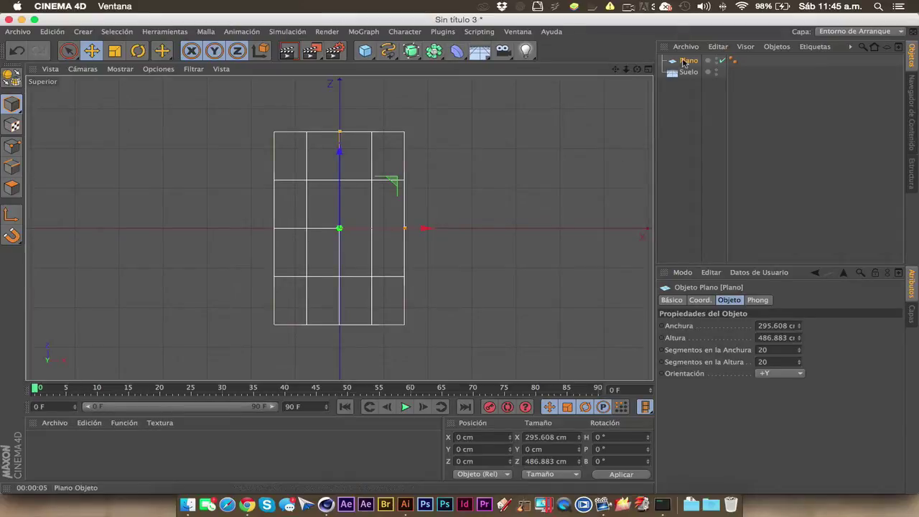
key("super+c")
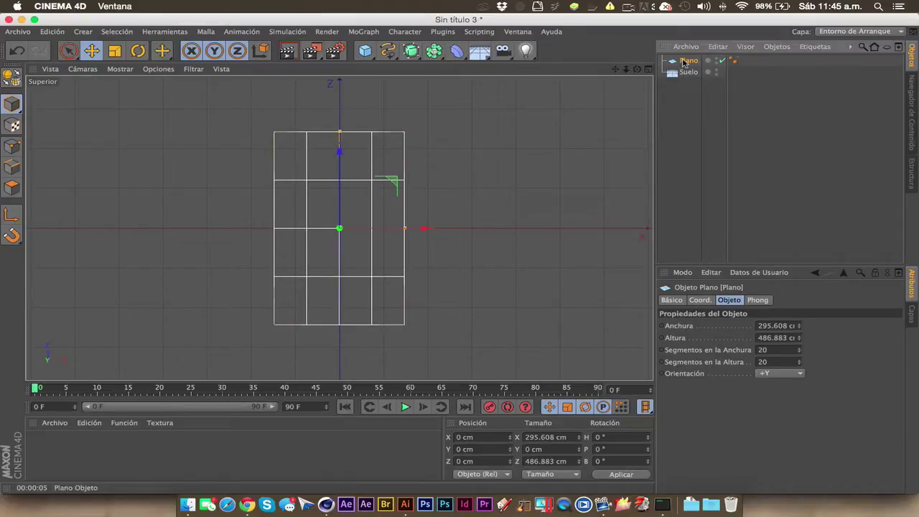
key("super+v")
key("super+v")
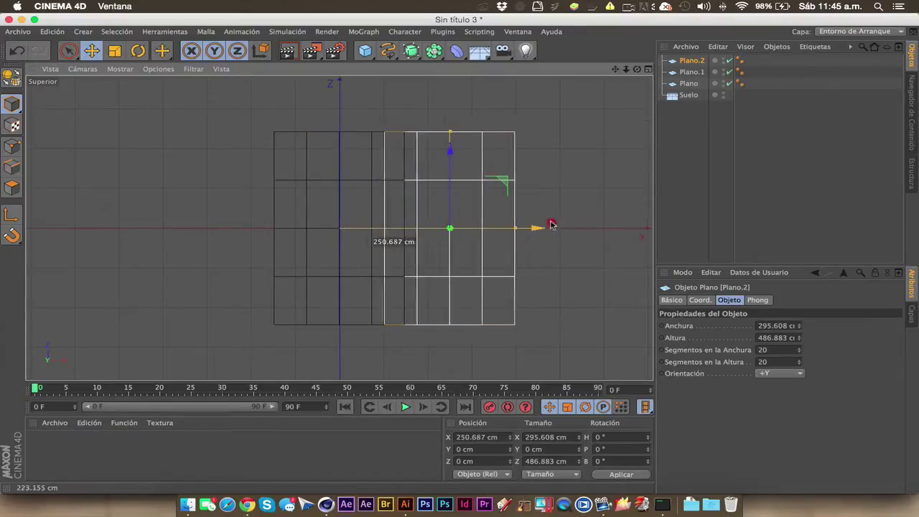
Move Plano.2 right, shorten it to 214.46 cm and raise it; move Plano.1 below it.
left_click_drag(429, 229, 583, 229)
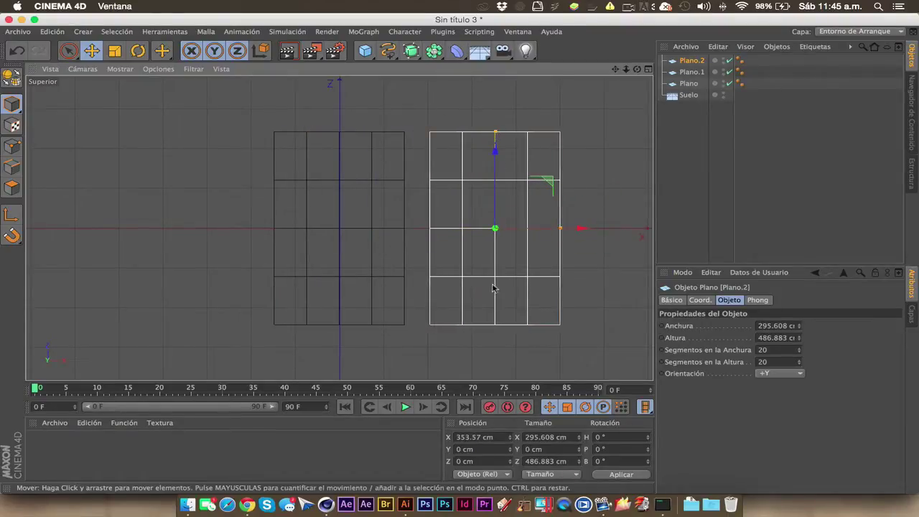
left_click_drag(494, 132, 493, 187)
left_click_drag(495, 150, 492, 94)
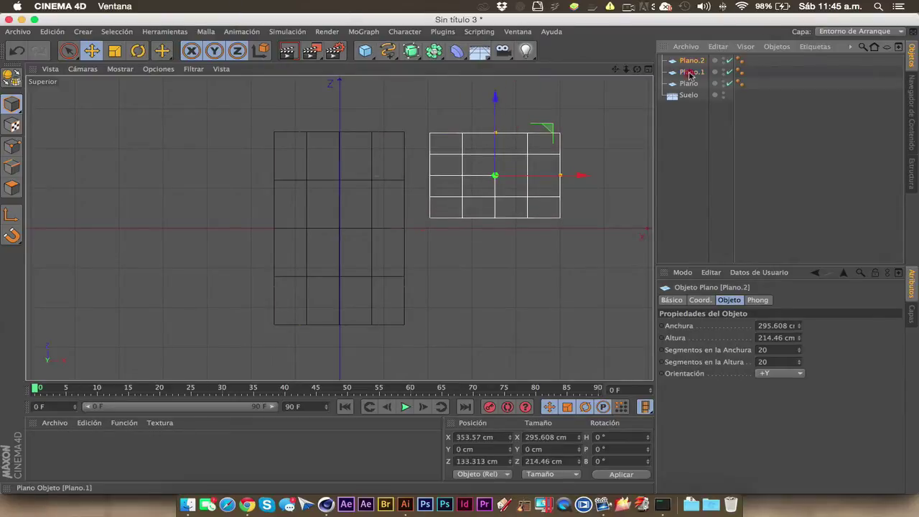
left_click(690, 73)
key("Delete")
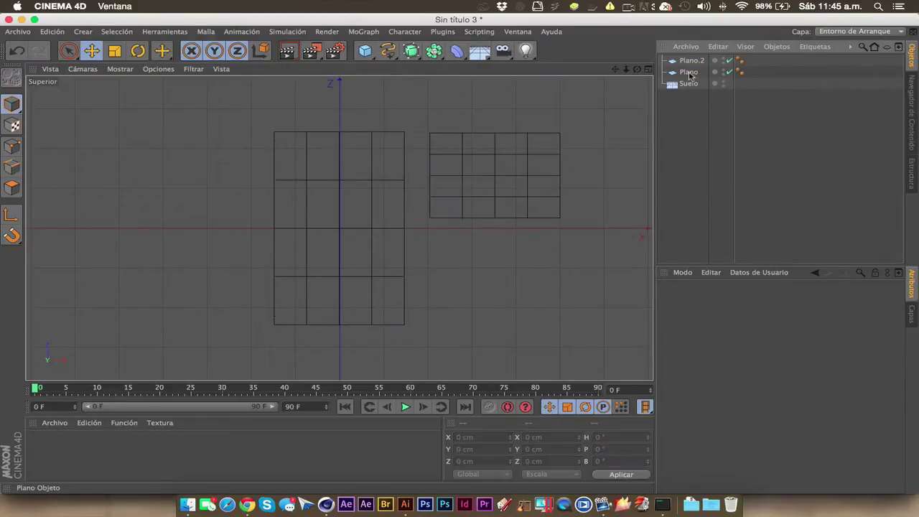
left_click(691, 61)
key("ctrl+z")
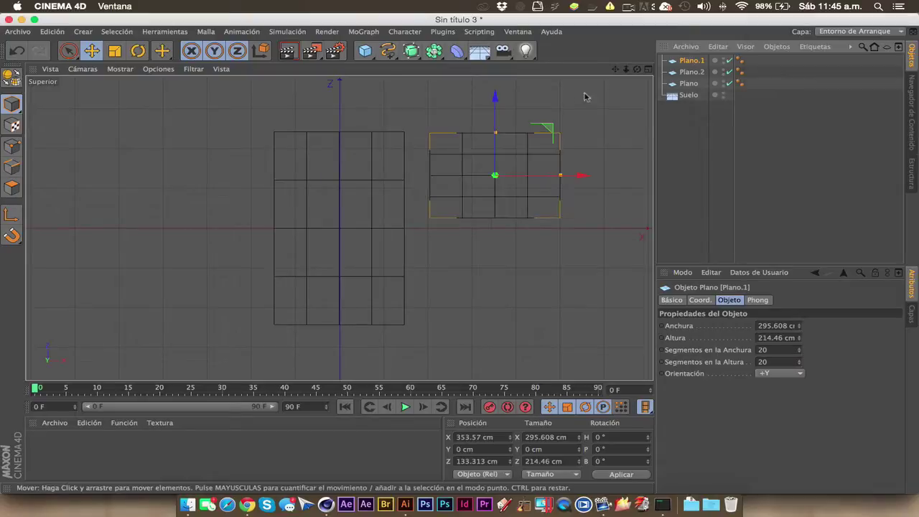
left_click_drag(499, 101, 497, 190)
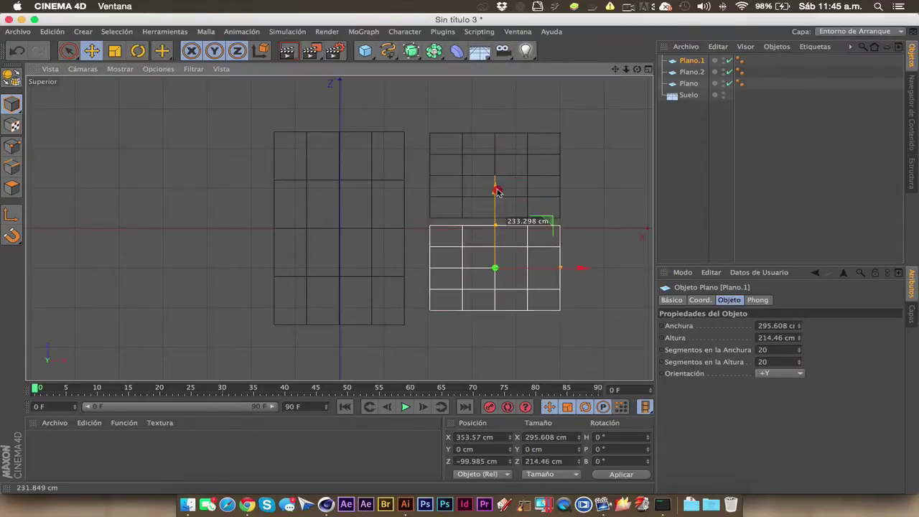
Render a preview of the maximized perspective view.
middle_click(293, 244)
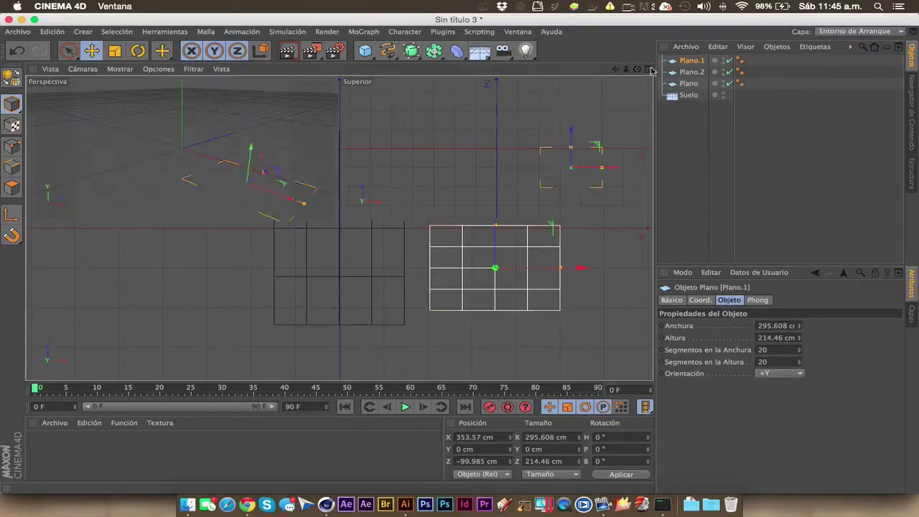
left_click(332, 69)
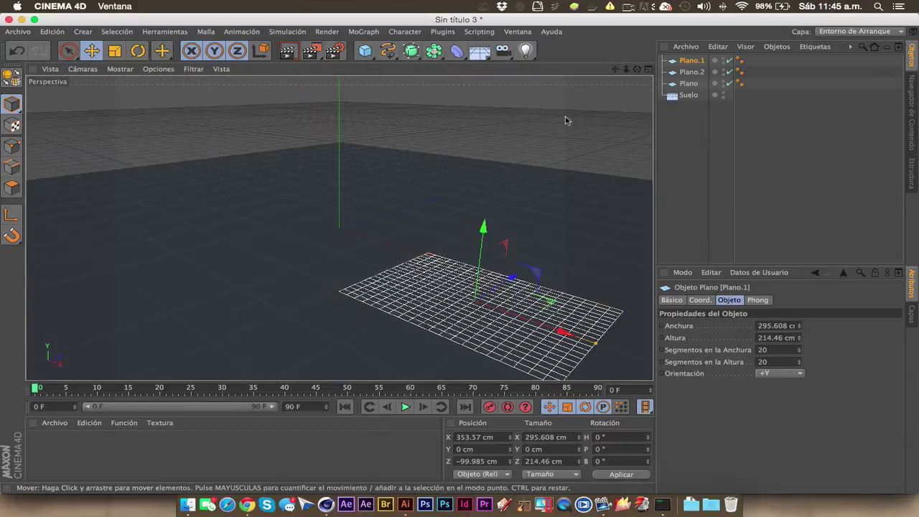
left_click_drag(615, 70, 614, 72)
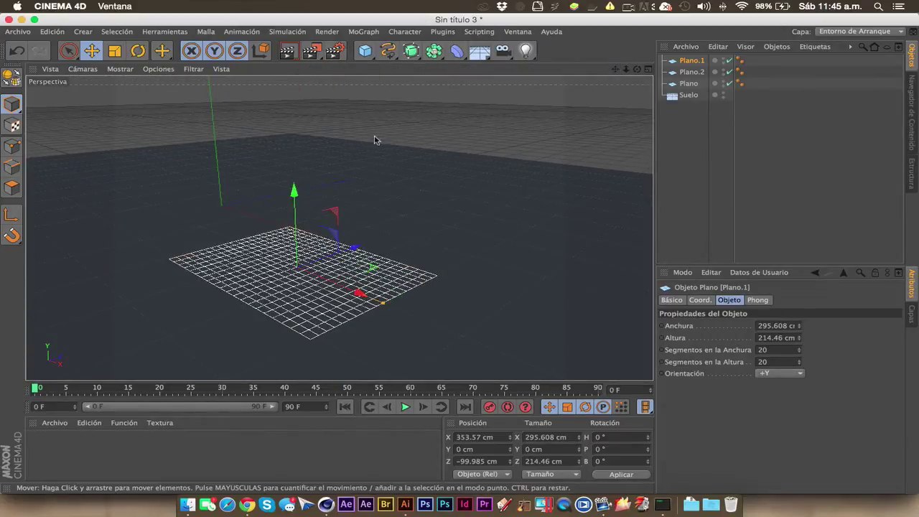
key("ctrl+r")
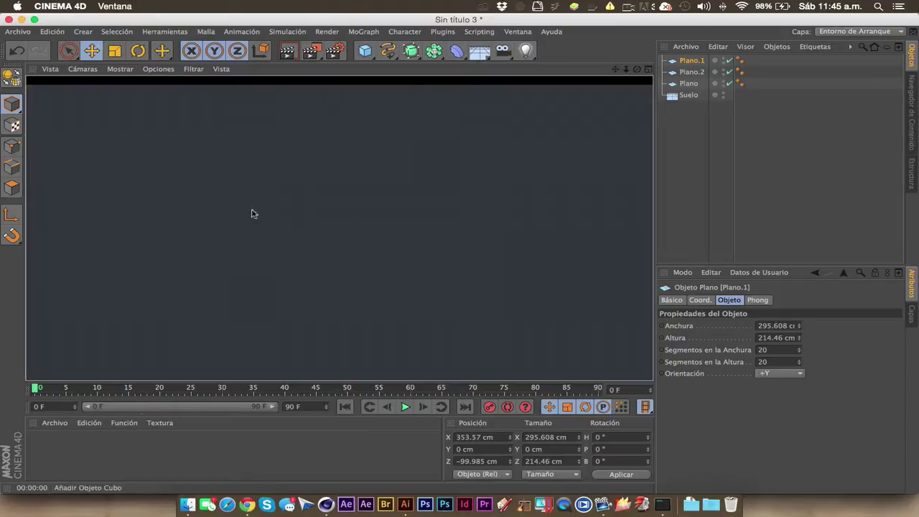
In the right view, raise Plano.1, Plano.2 and Plano together to Y 10.143 cm.
left_click(687, 139)
left_click(647, 70)
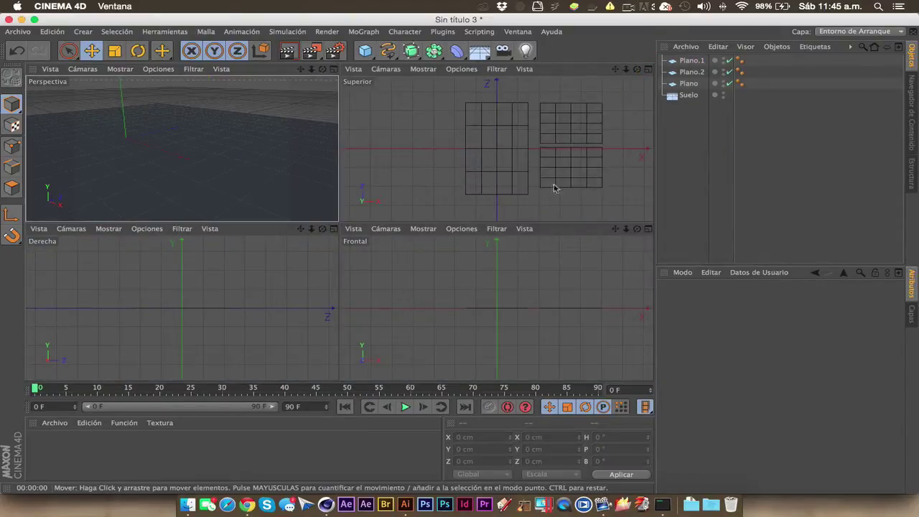
left_click(333, 229)
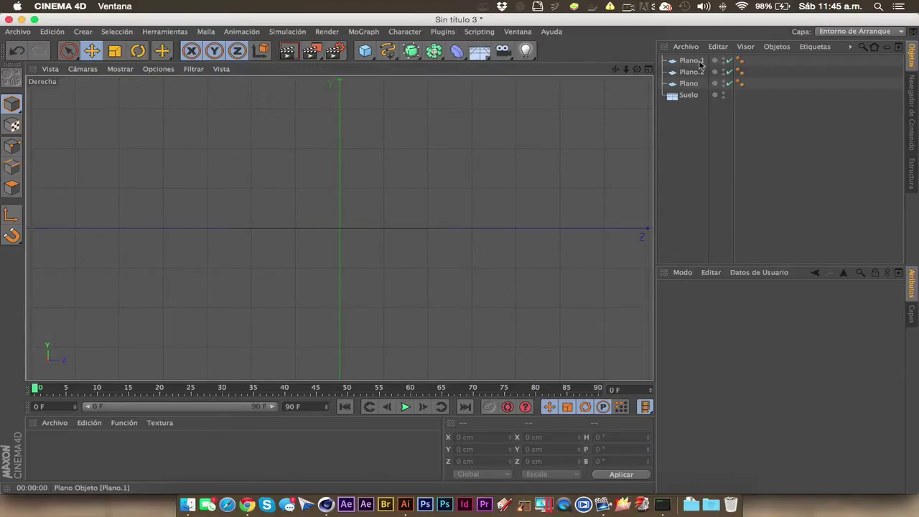
left_click(691, 61)
left_click(693, 72, "shift")
left_click(686, 84, "shift")
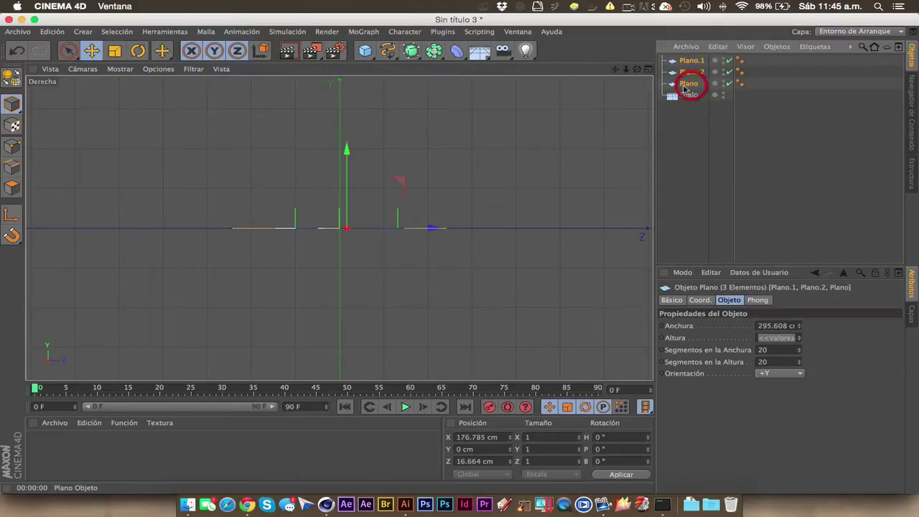
left_click(627, 6)
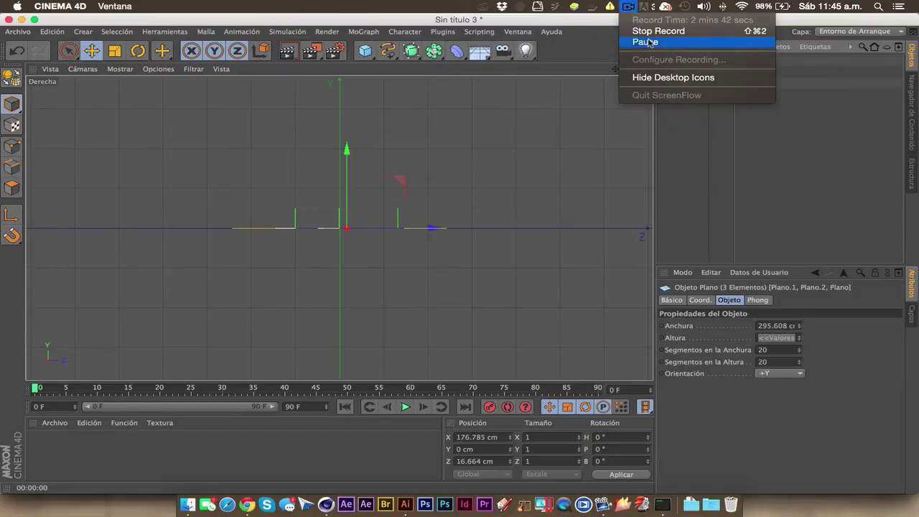
left_click(635, 29)
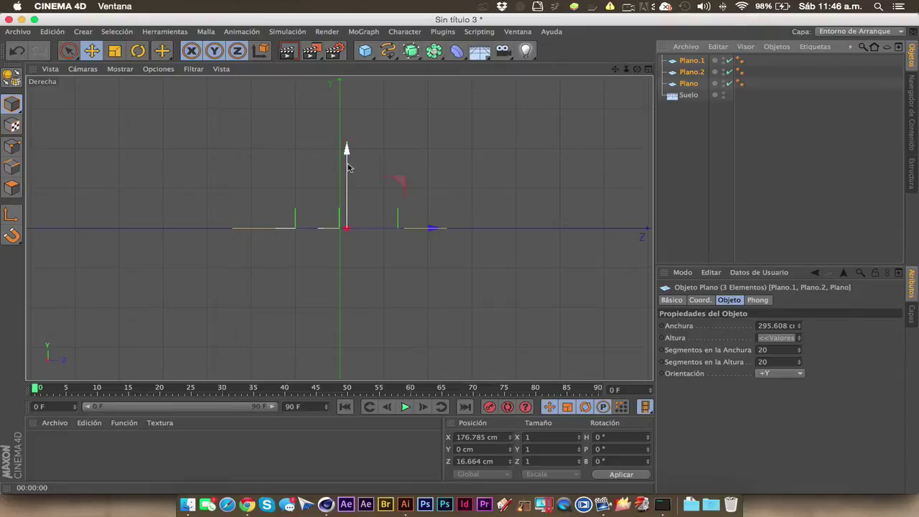
left_click_drag(348, 166, 347, 164)
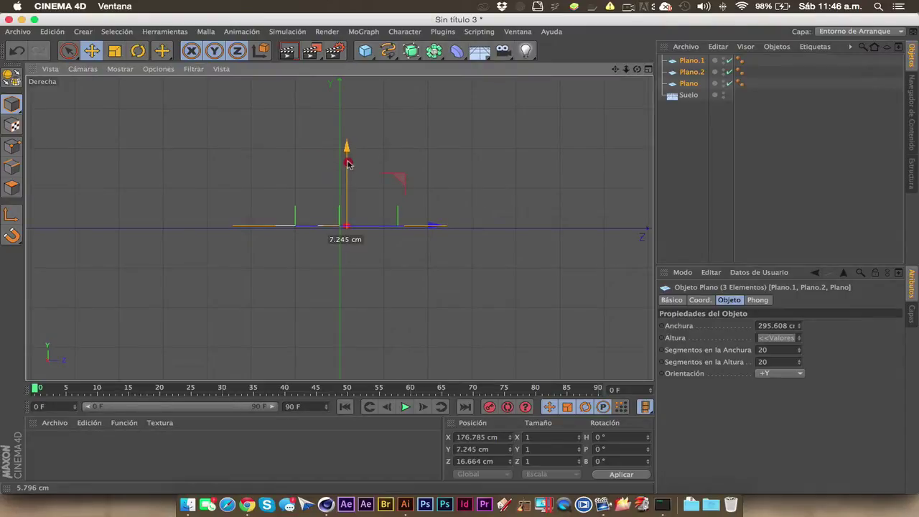
left_click_drag(347, 163, 345, 193)
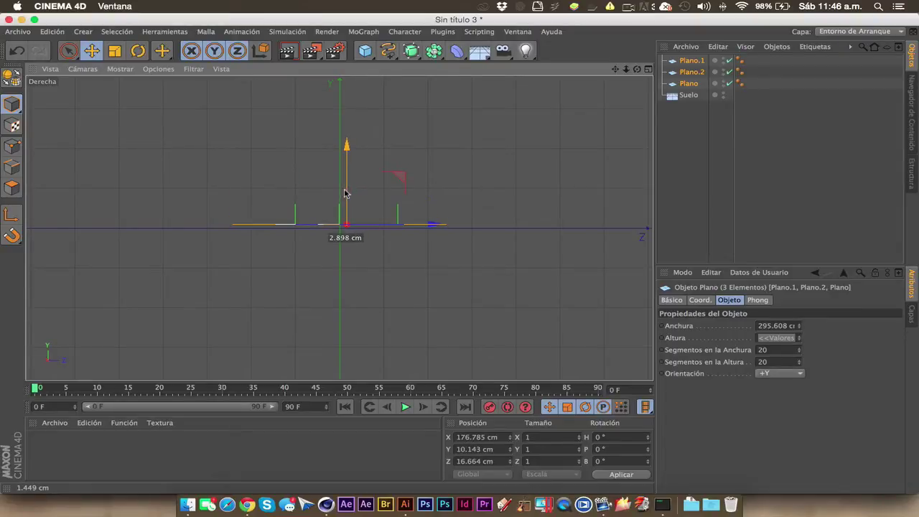
Return to the maximized perspective view and render it.
left_click(345, 190)
left_click(648, 69)
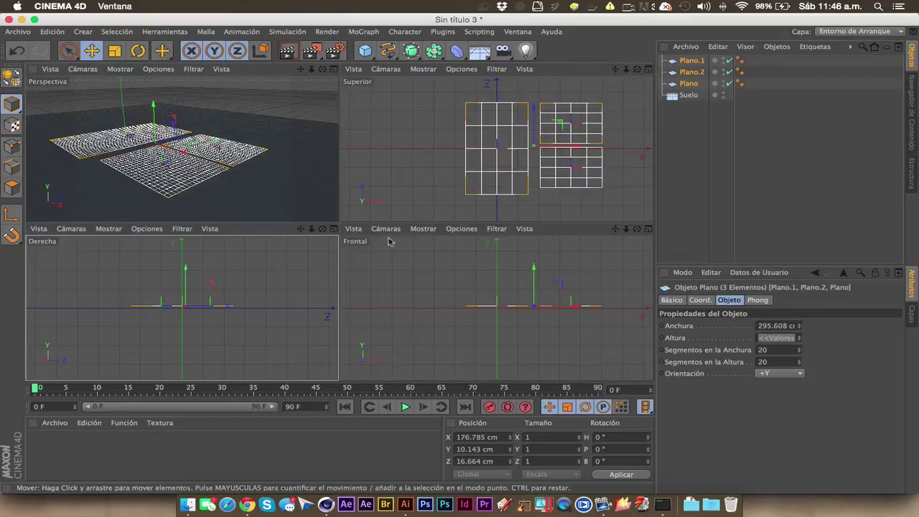
left_click(333, 69)
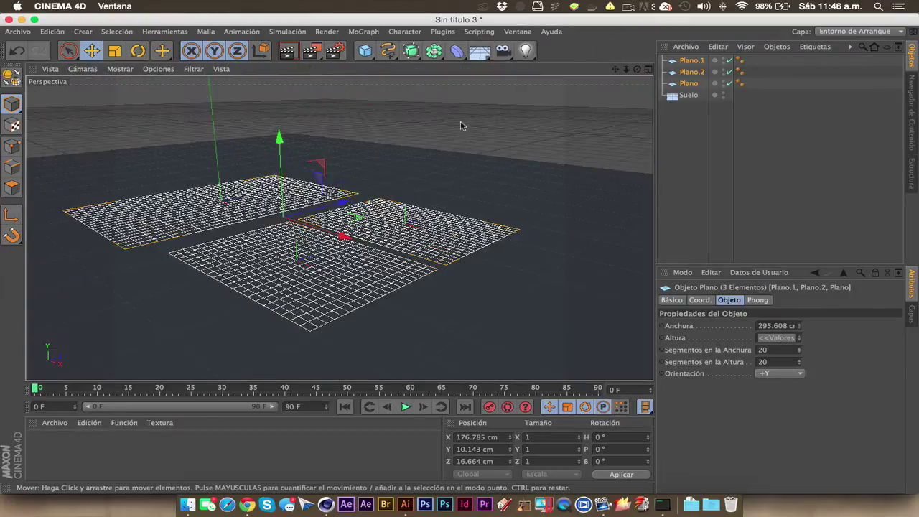
key("ctrl+r")
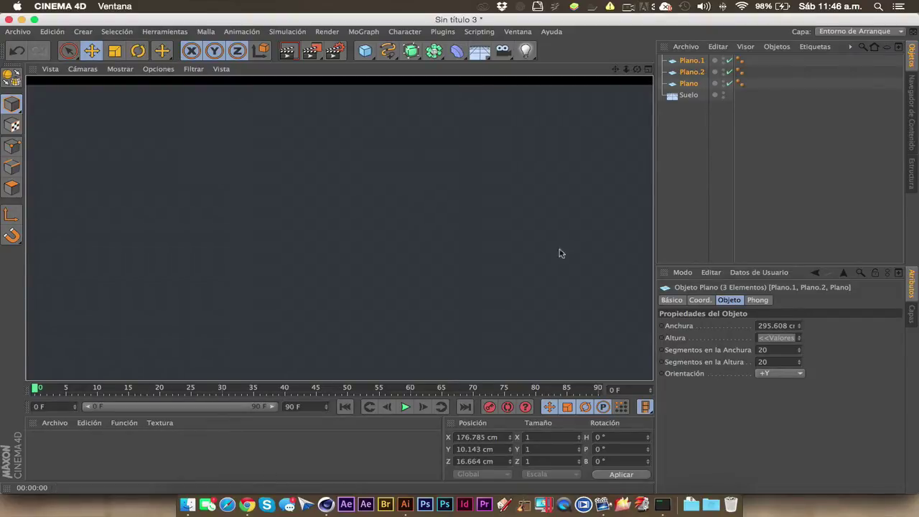
Create four new materials in the Material Manager.
left_click(588, 170)
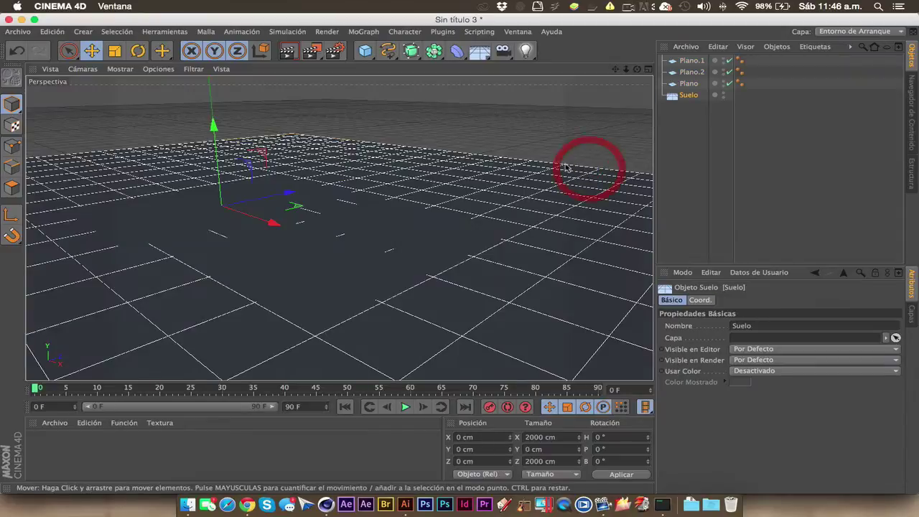
double_click(213, 454)
double_click(212, 454)
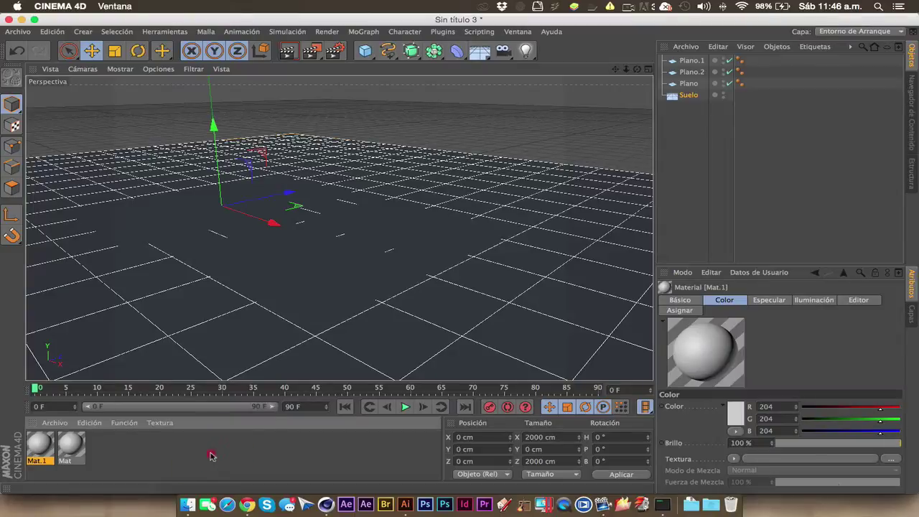
double_click(211, 455)
double_click(211, 455)
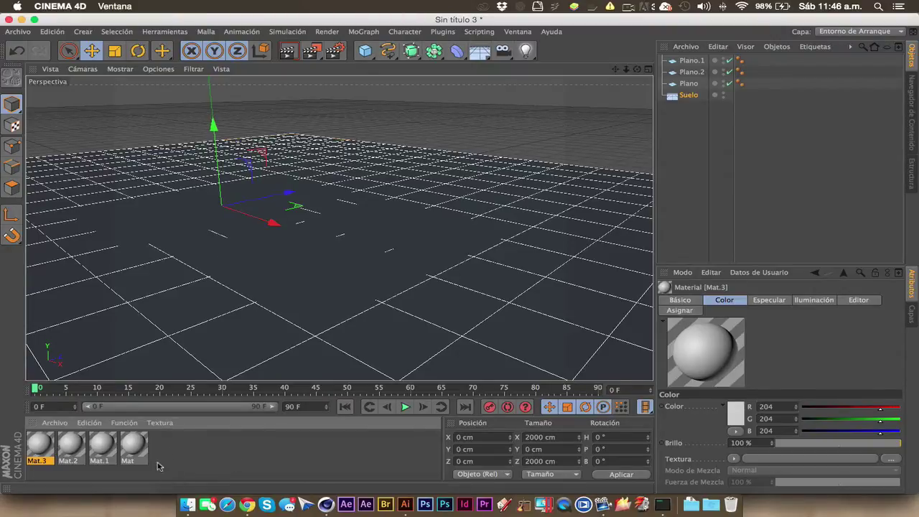
Rename the first two materials Suelo and Poster.
left_click(133, 462)
double_click(131, 461)
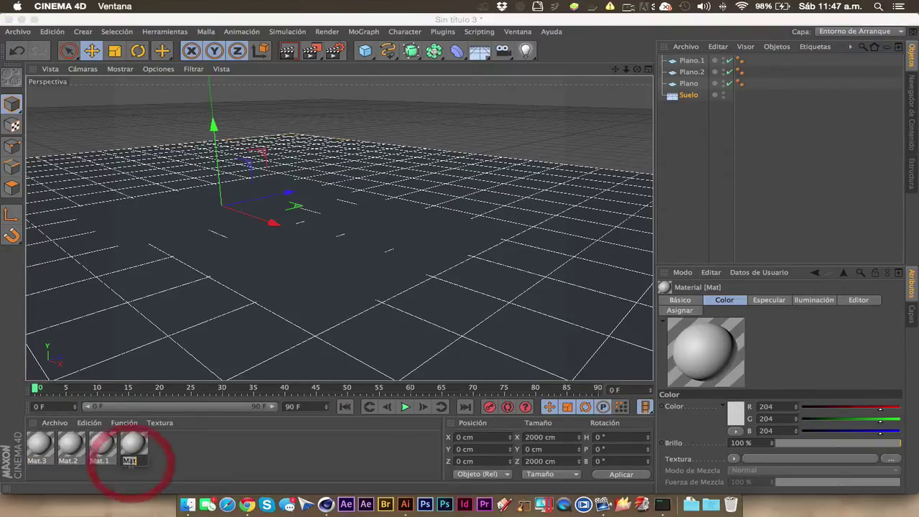
type("Suelo")
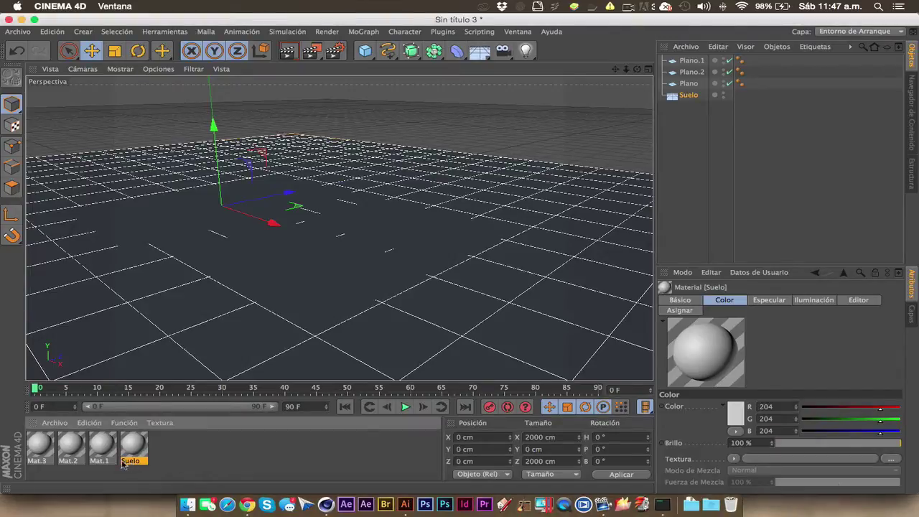
left_click(97, 459)
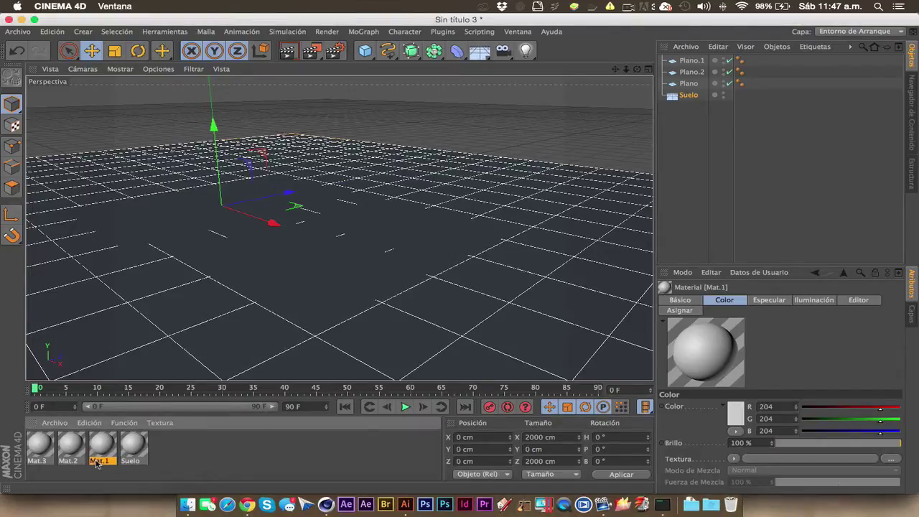
type("Poste")
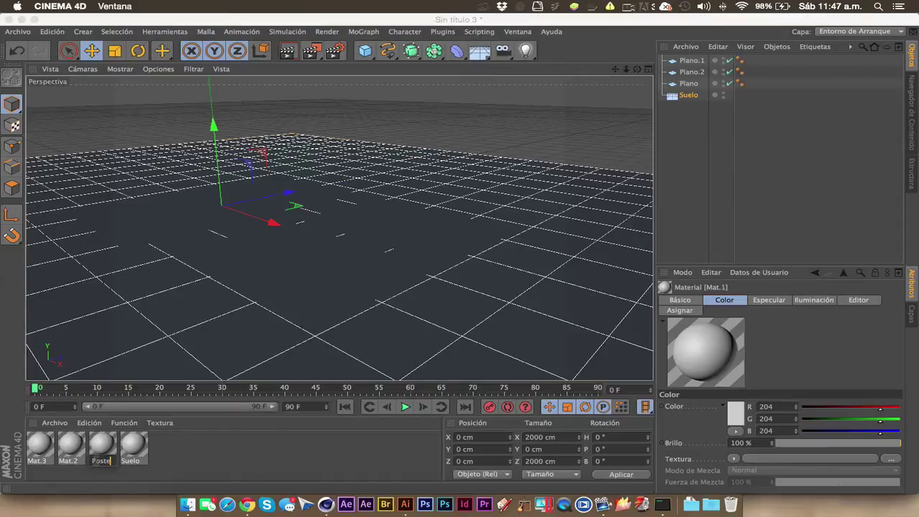
type("r")
key("Return")
Rename the other two materials Triptico and triptico.
double_click(70, 460)
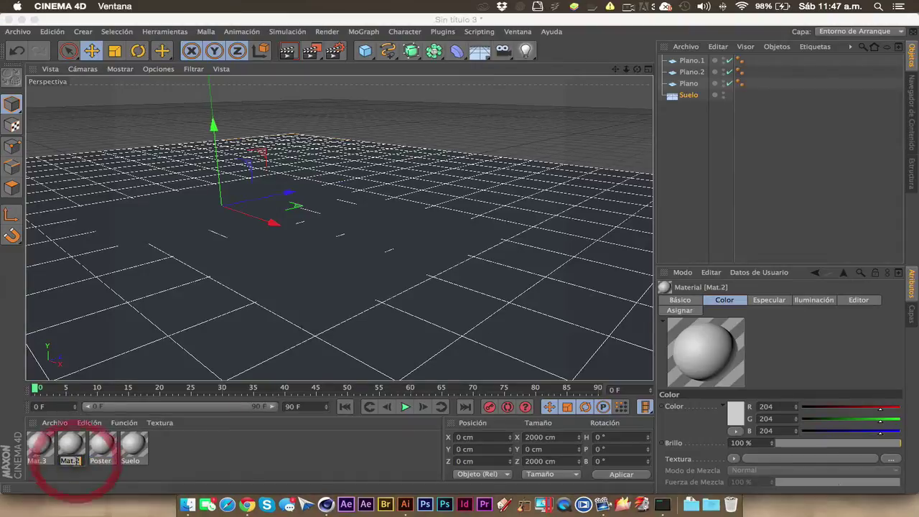
type("Triptico")
key("Return")
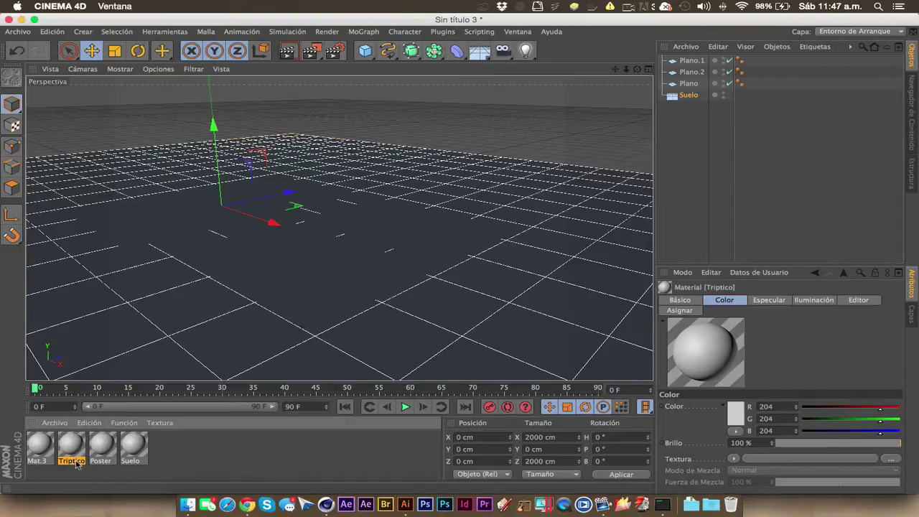
double_click(37, 460)
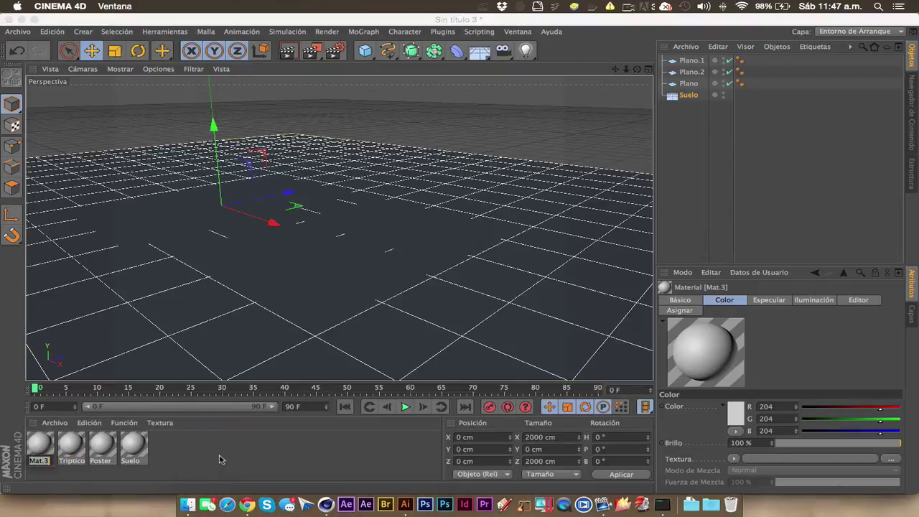
type("triptico")
key("Return")
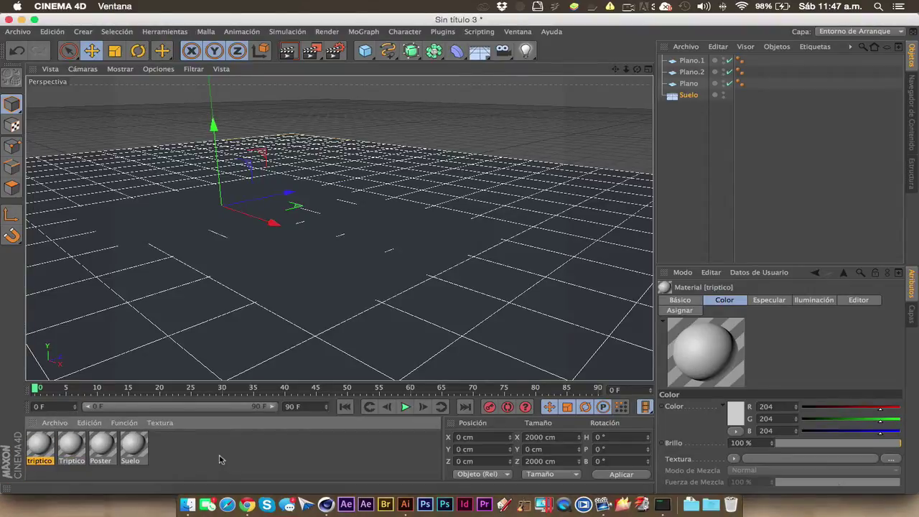
Darken the Suelo material's colour to grey R/G/B 155.
double_click(133, 444)
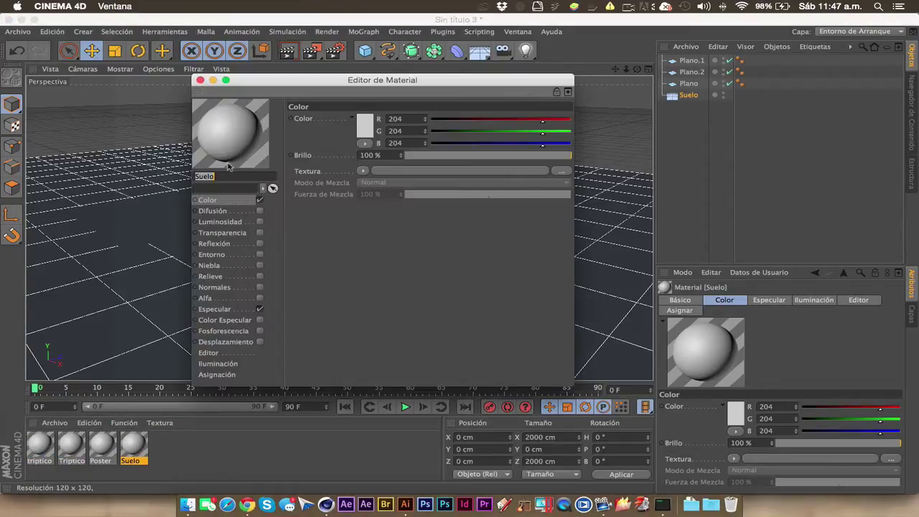
left_click(364, 126)
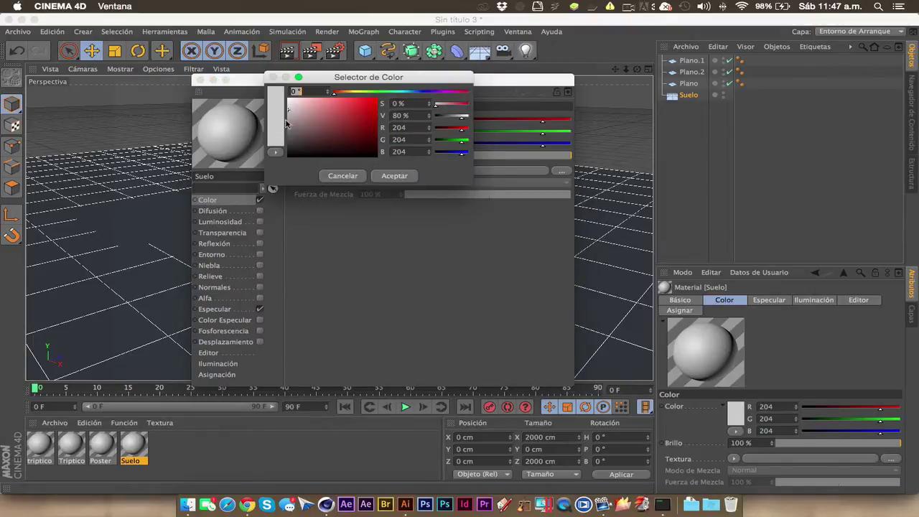
left_click(291, 120)
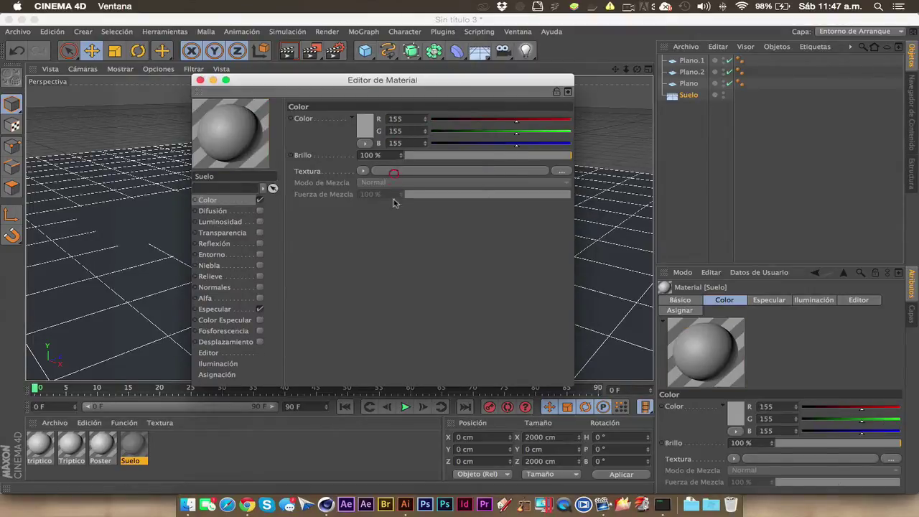
key("Return")
left_click(200, 80)
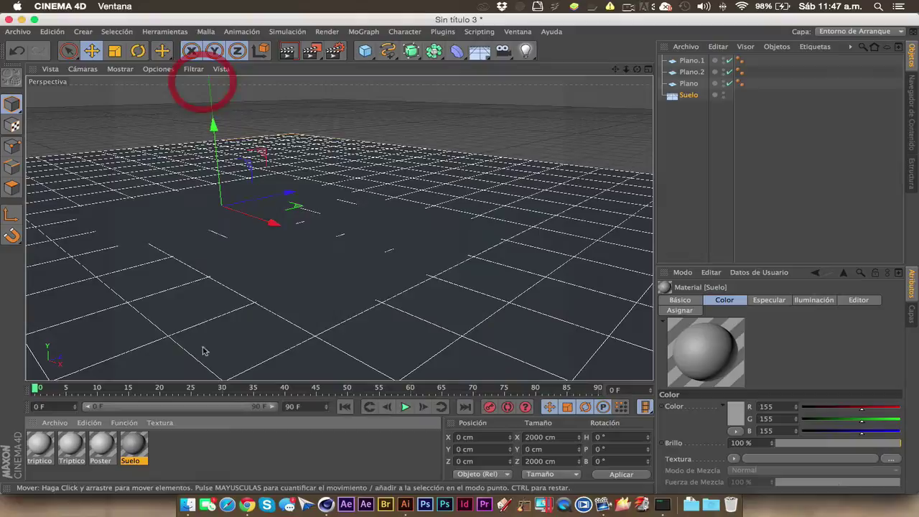
left_click(106, 451)
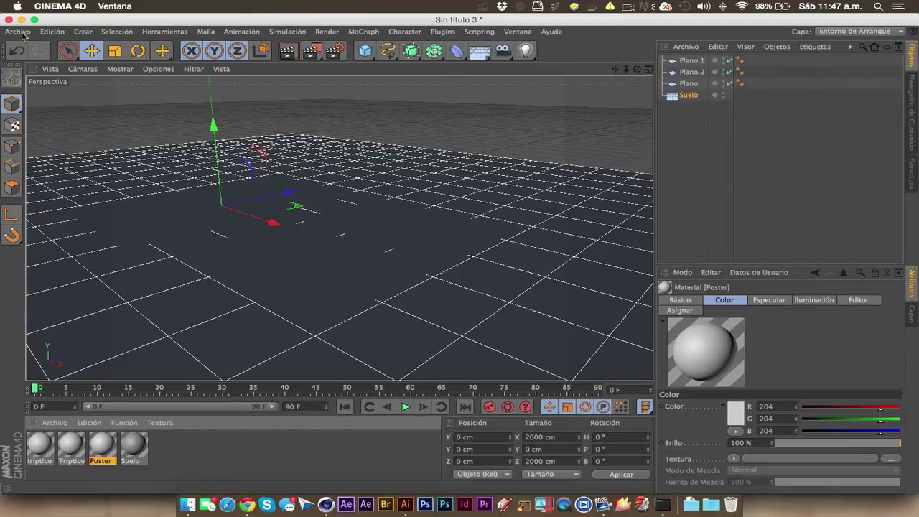
Begin saving the scene and create a new Mockup folder on the desktop.
left_click(23, 34)
left_click(52, 142)
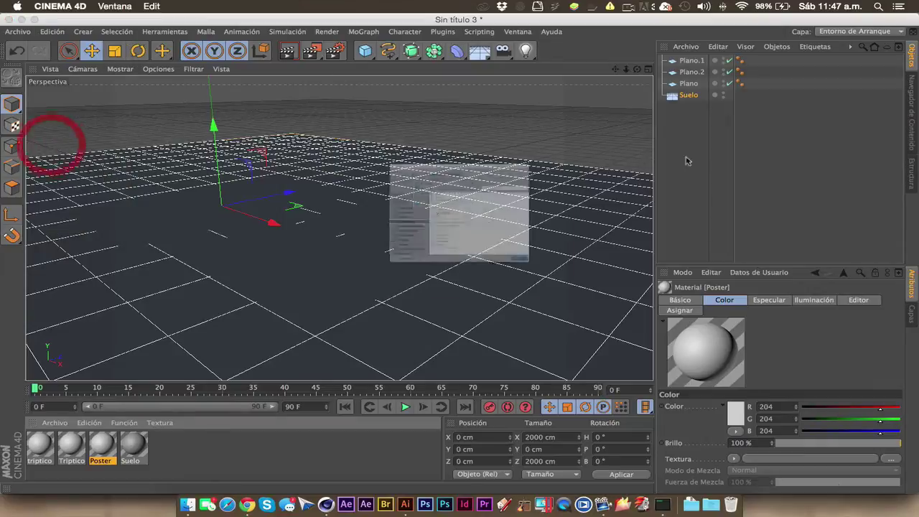
left_click(316, 224)
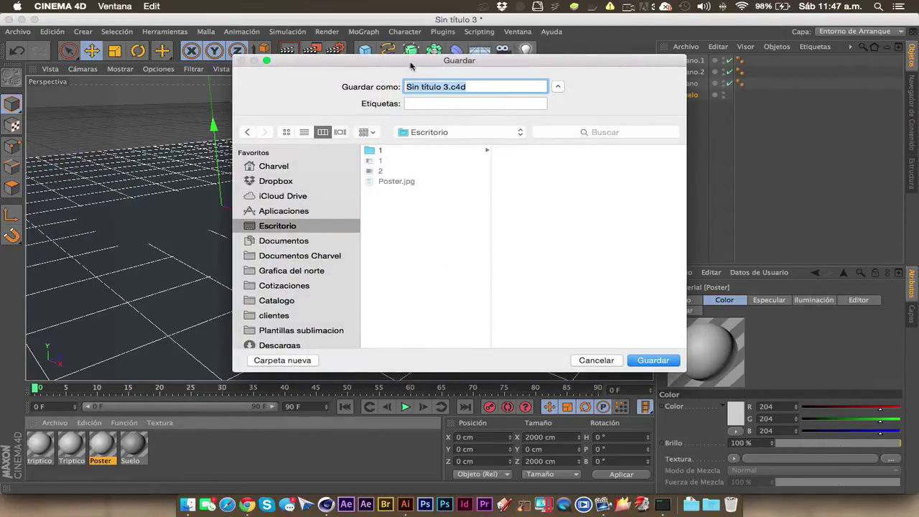
left_click(308, 360)
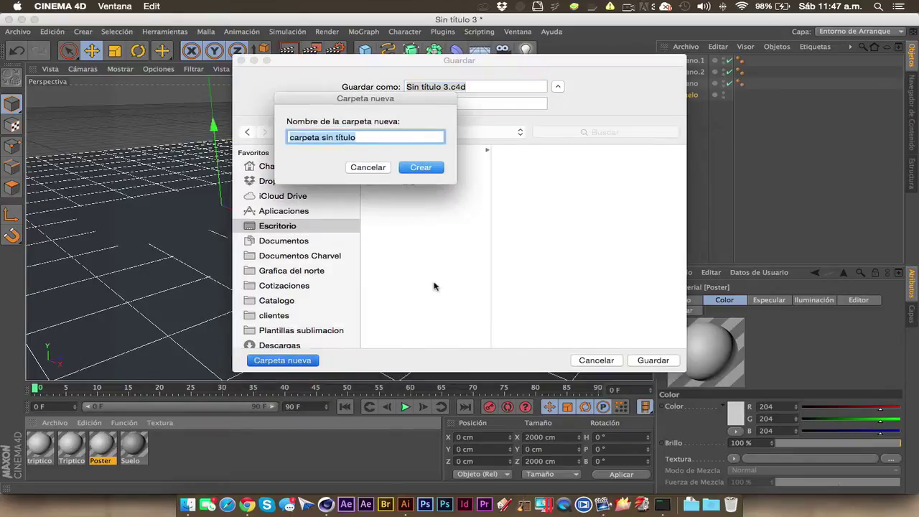
type("Mockup")
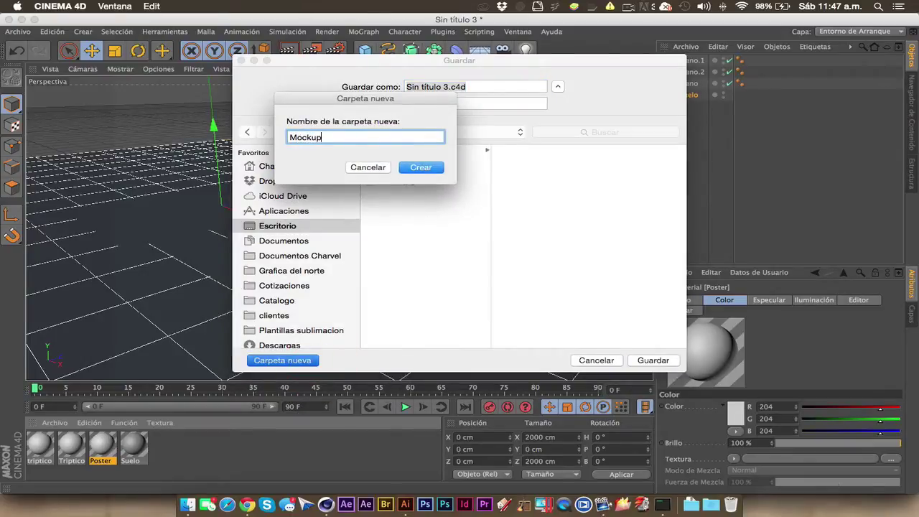
key("Return")
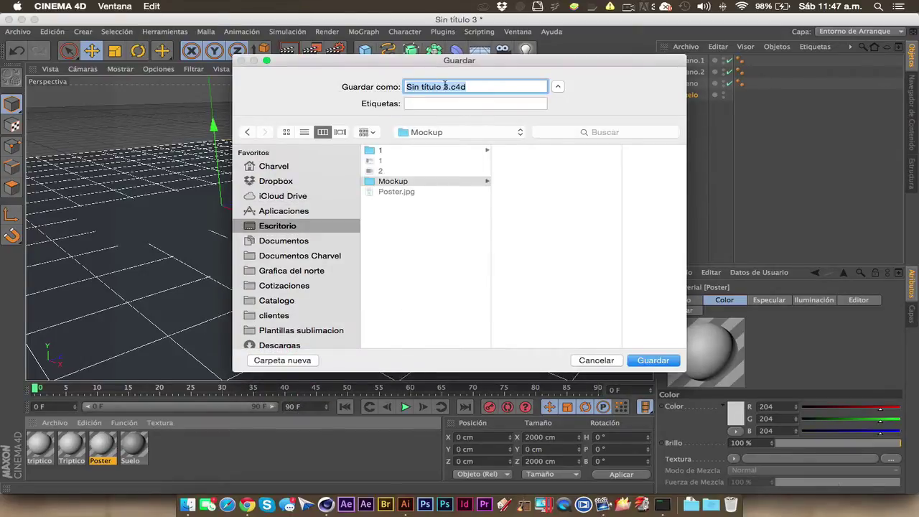
Name the file Mockup and save it as Mockup.c4d in that folder.
left_click_drag(444, 85, 390, 84)
type("M")
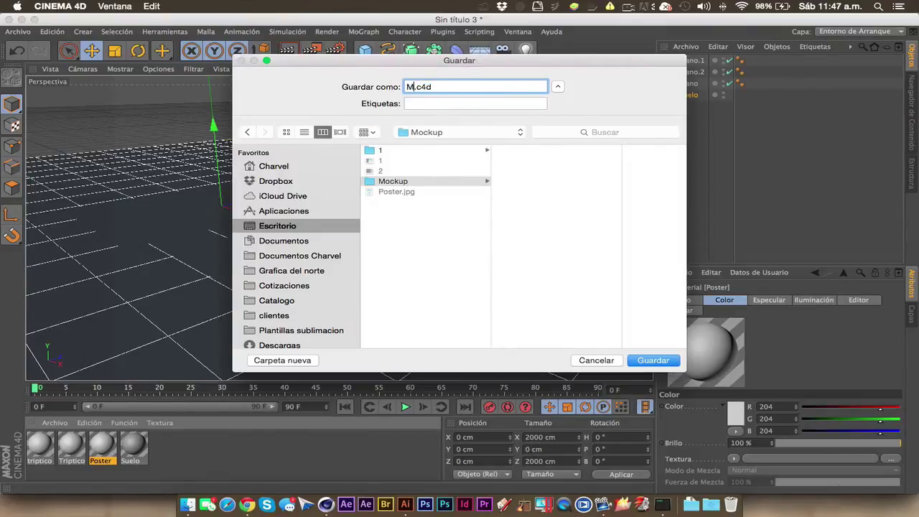
type("oc")
type("kup")
left_click_drag(417, 60, 367, 50)
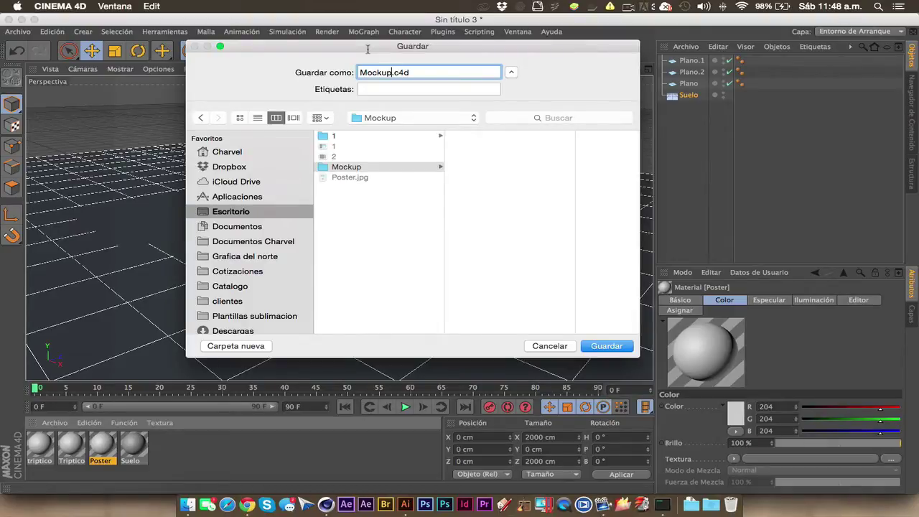
left_click(605, 347)
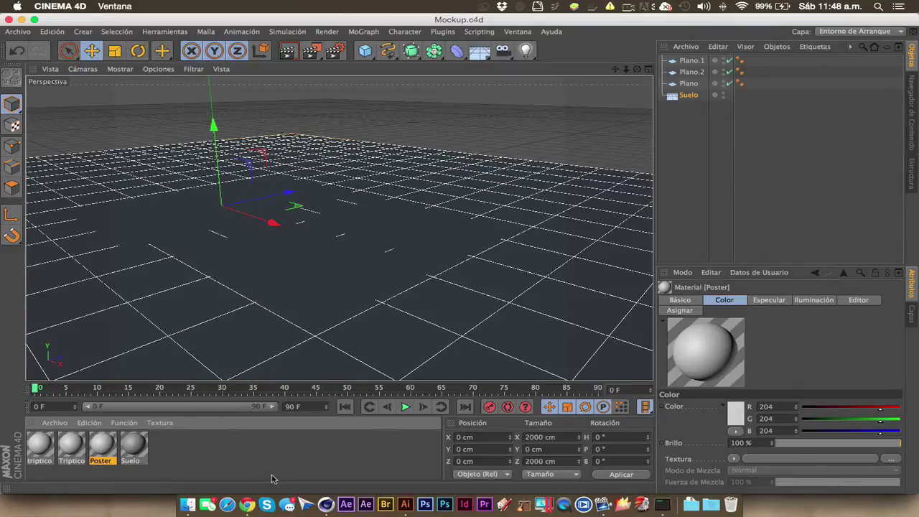
Load Poster.jpg from the desktop as the Poster material's colour texture.
double_click(102, 446)
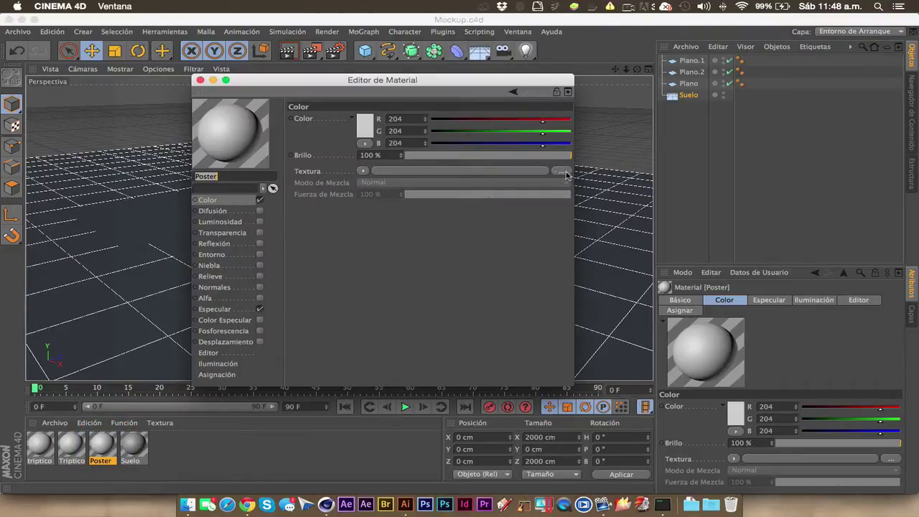
left_click(561, 173)
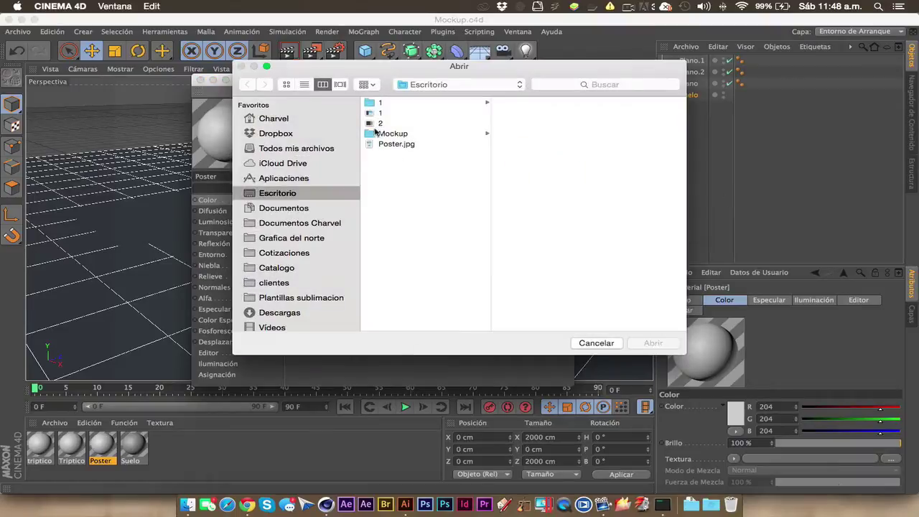
left_click(400, 145)
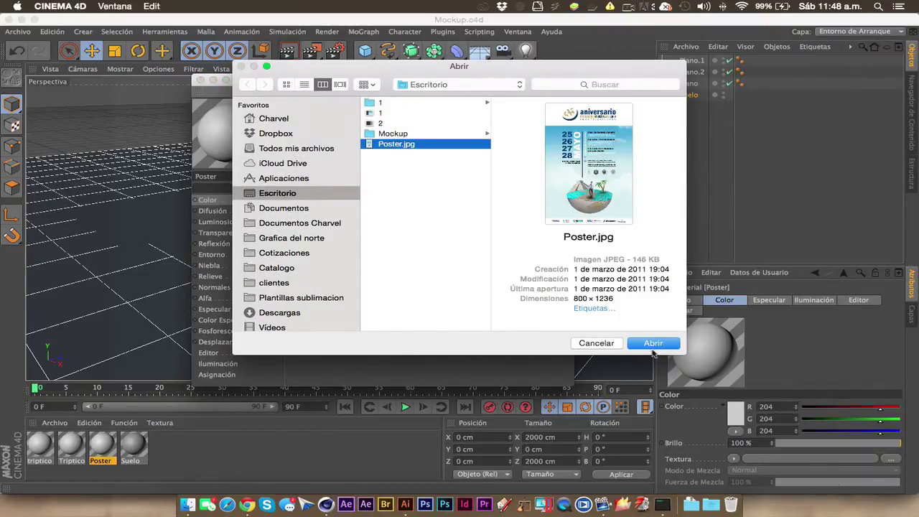
left_click(659, 344)
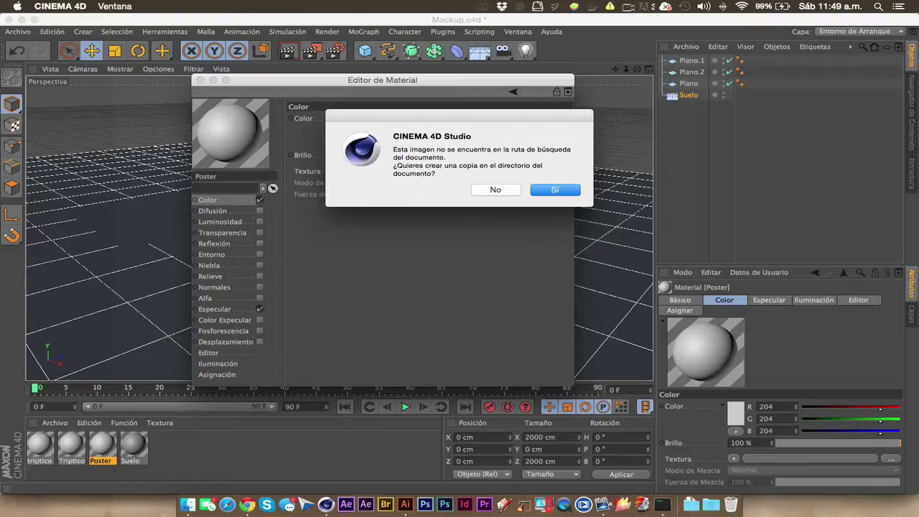
left_click(187, 505)
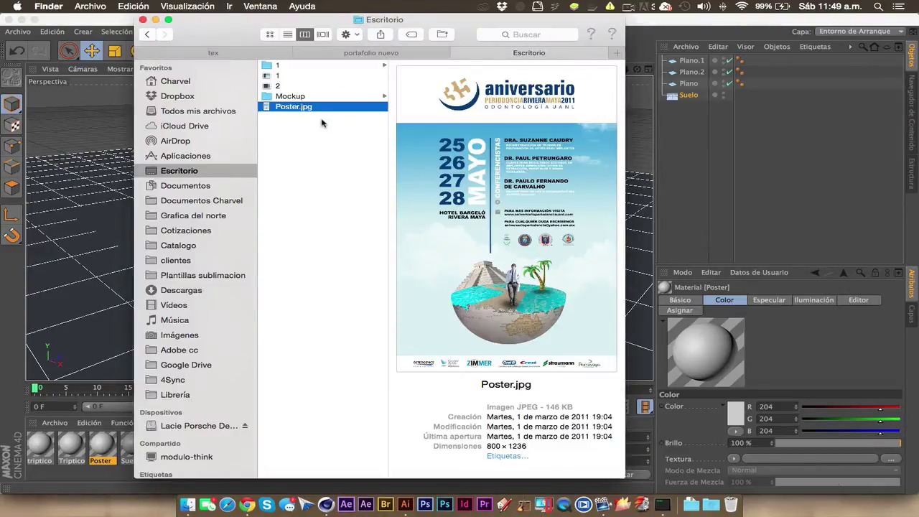
Open the Mockup folder in Finder, close extra tabs, and accept copying the texture beside the scene.
left_click(322, 97)
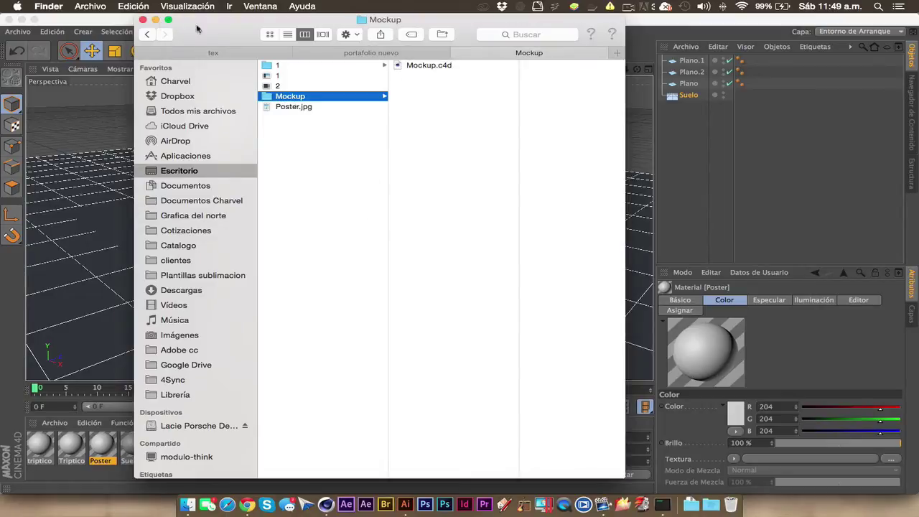
left_click(142, 54)
left_click(141, 55)
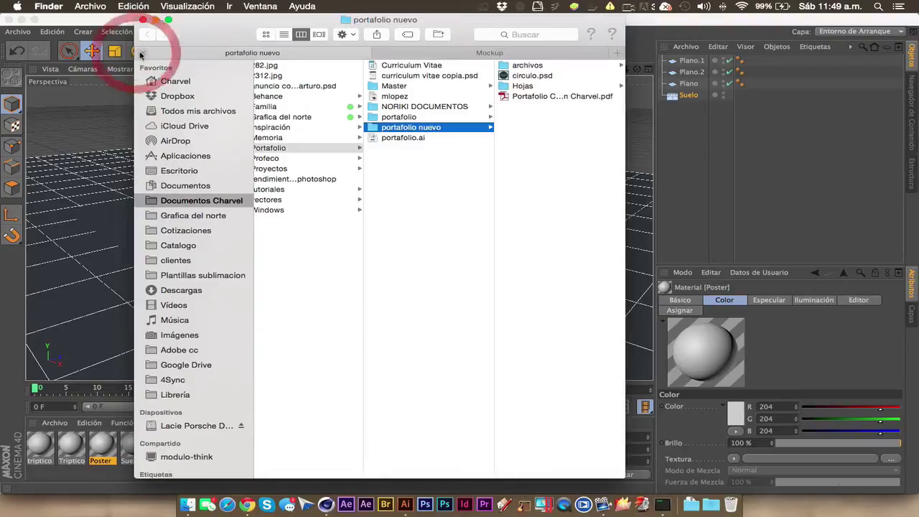
left_click(141, 55)
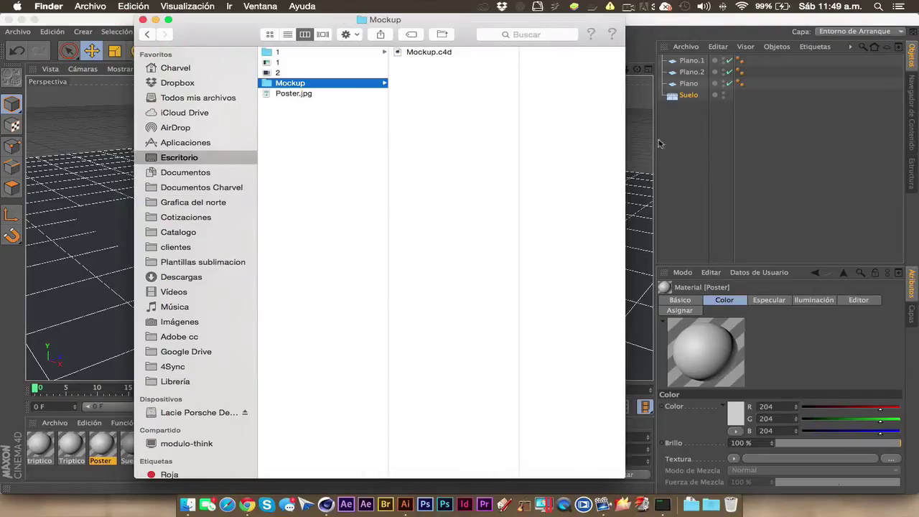
left_click_drag(232, 31, 645, 56)
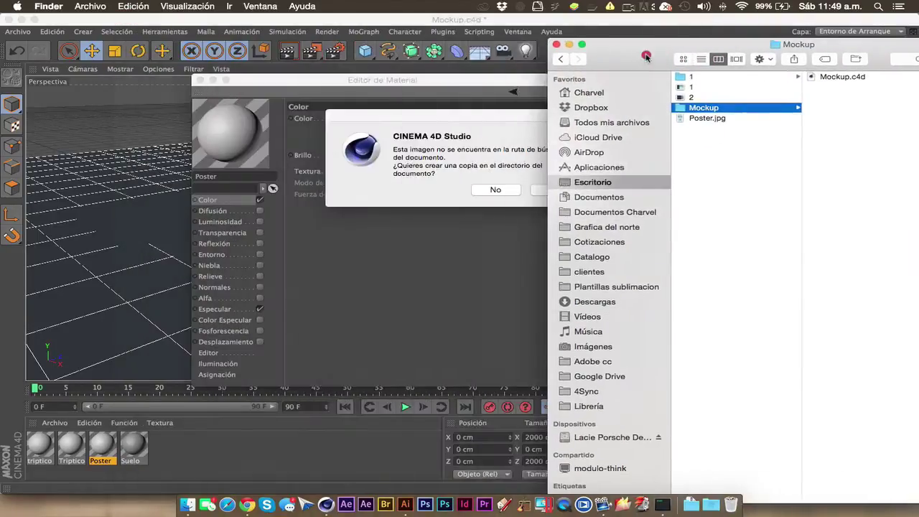
left_click(471, 110)
left_click(556, 190)
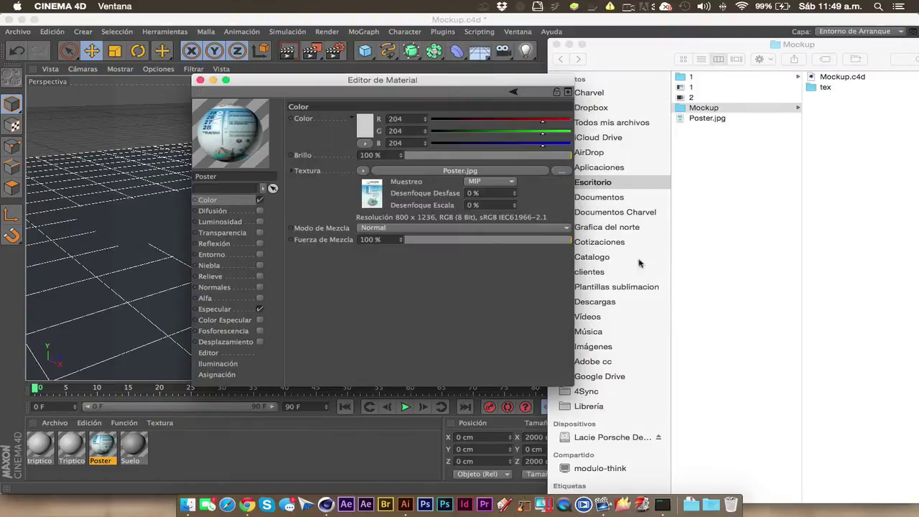
Preview the copied Poster.jpg in the new tex folder, then close Finder.
left_click(831, 87)
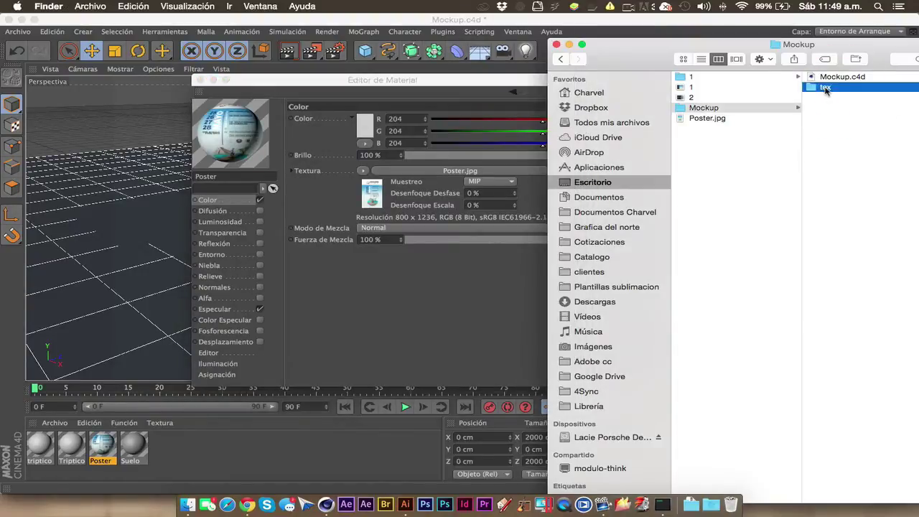
left_click_drag(874, 54, 666, 51)
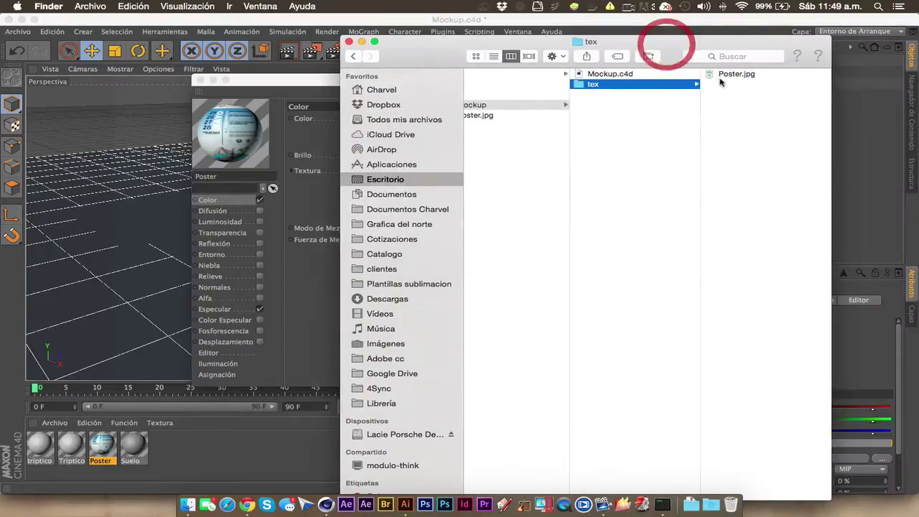
left_click(730, 75)
key("space")
key("space")
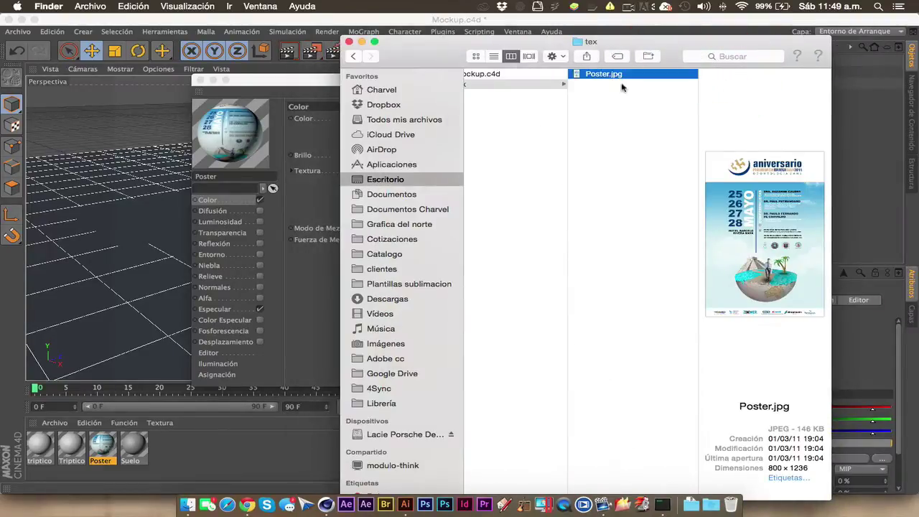
left_click(356, 40)
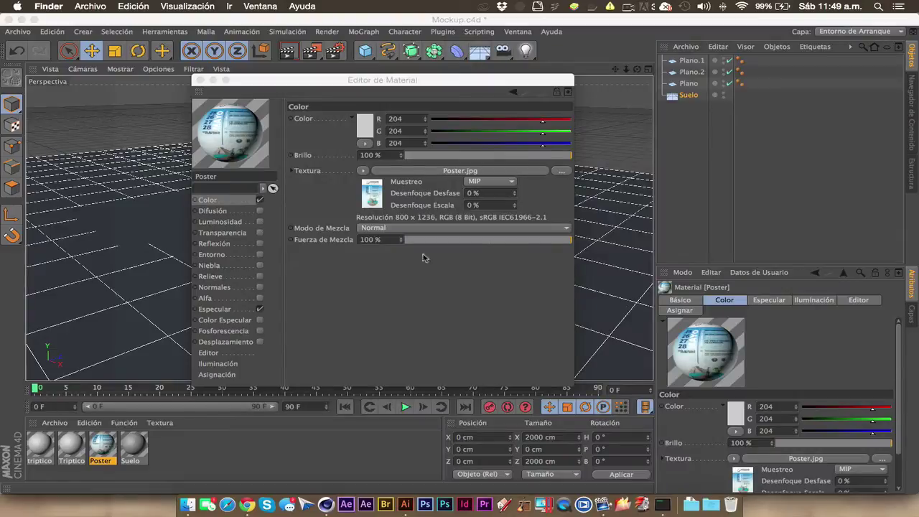
Load 1.png as the Triptico material's texture, copying it into the project.
left_click(81, 439)
left_click(81, 439)
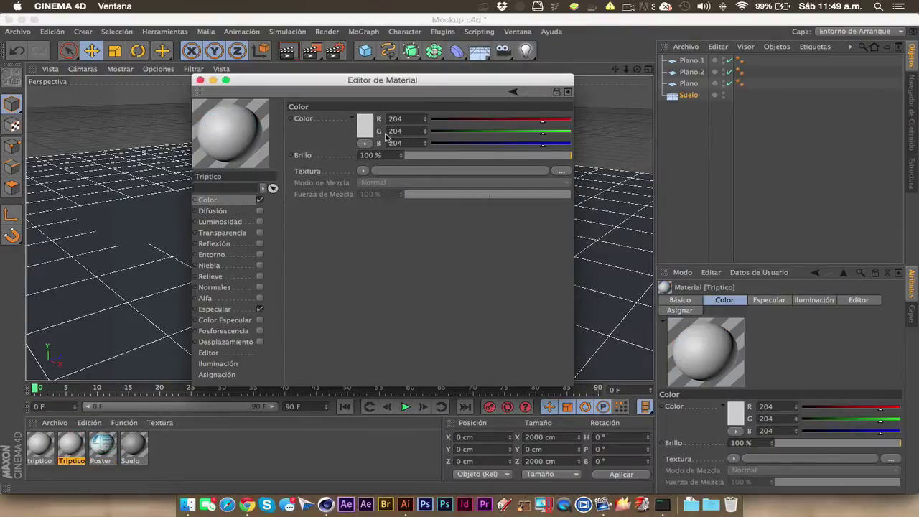
left_click(562, 172)
left_click(411, 113)
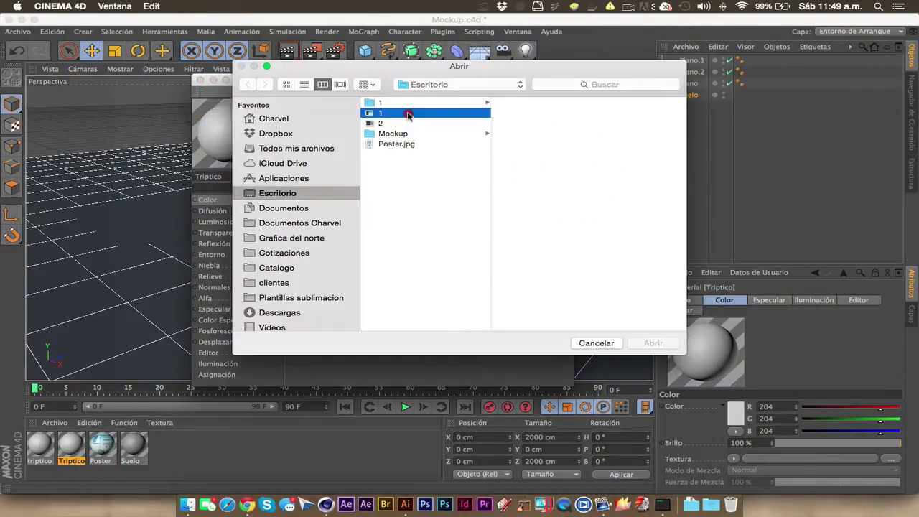
left_click(646, 343)
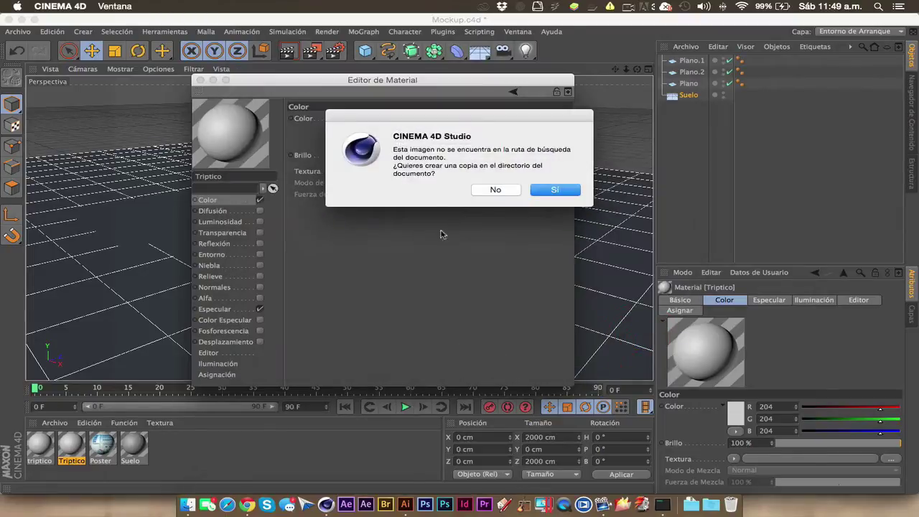
left_click(539, 192)
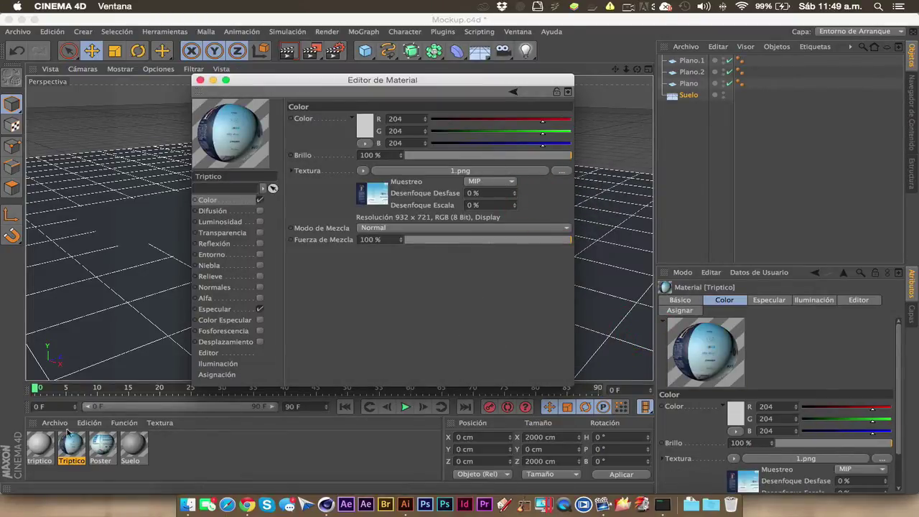
Load 2.png as the triptico material's texture and close the Material Editor.
left_click(41, 444)
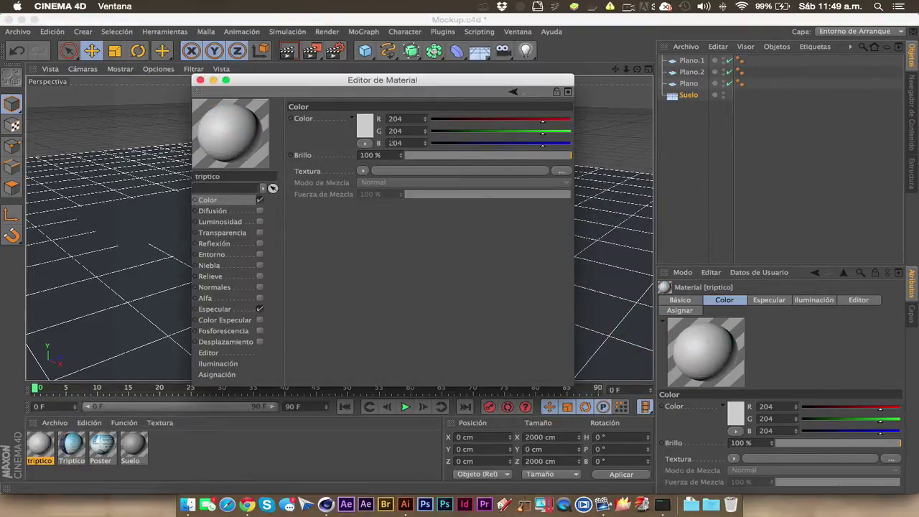
left_click(561, 171)
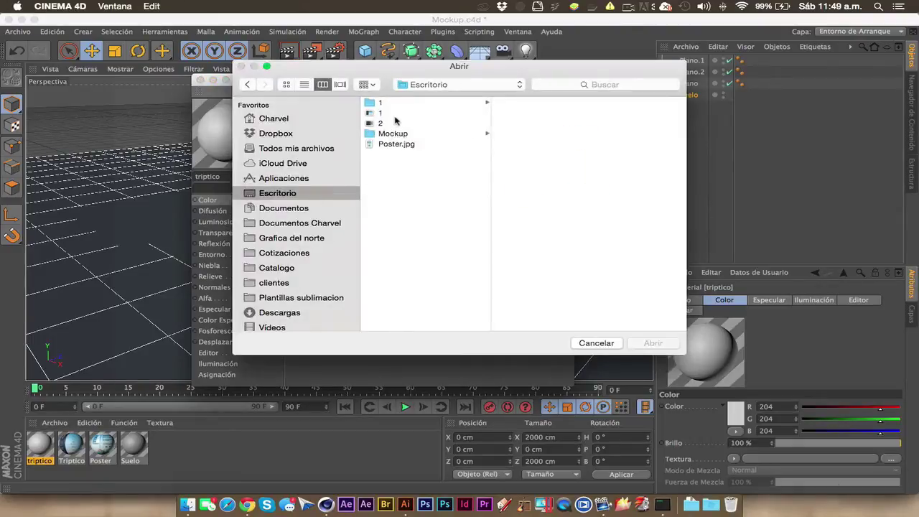
left_click(392, 123)
left_click(653, 343)
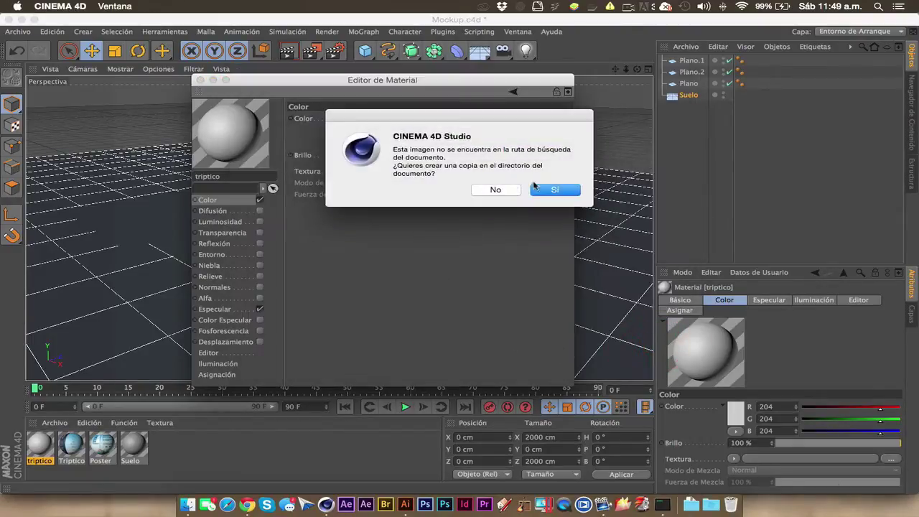
left_click(558, 188)
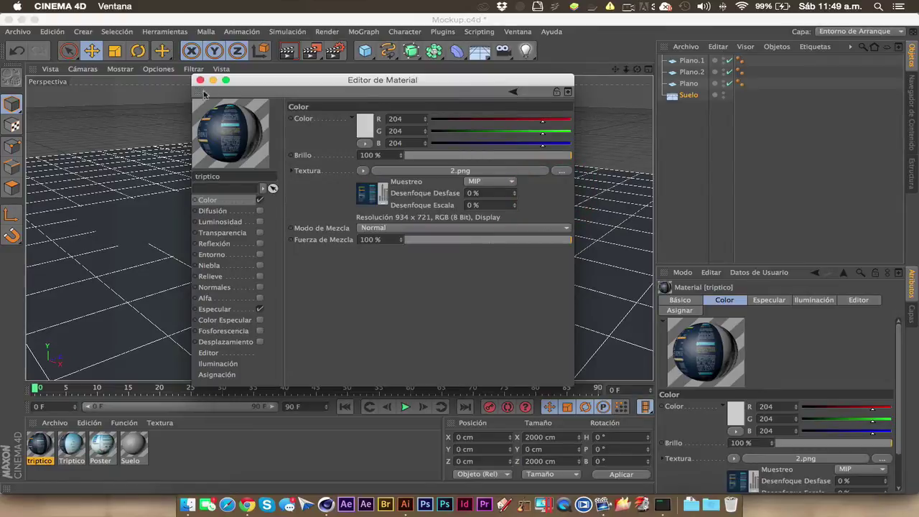
left_click(153, 117)
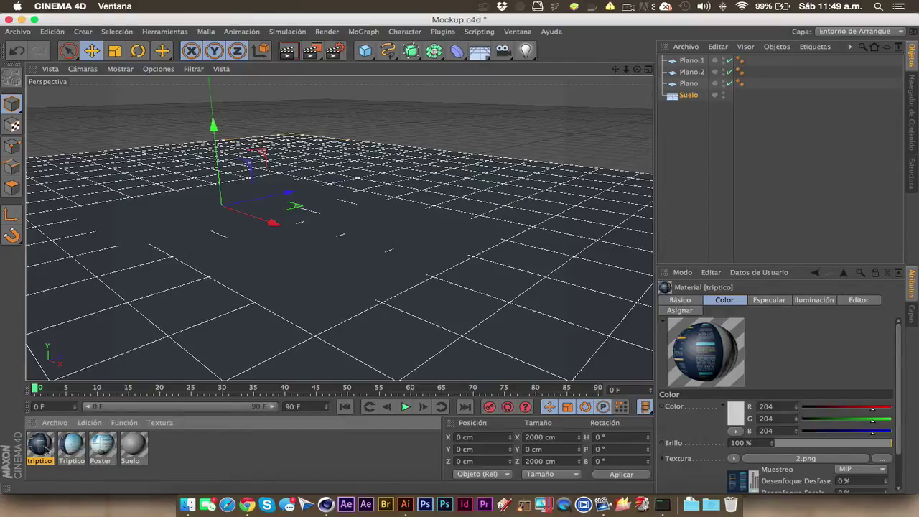
Drop the Poster material on Plano and Triptico on Plano.2, then render the orbited view.
left_click_drag(100, 446, 687, 83)
left_click_drag(686, 84, 686, 83)
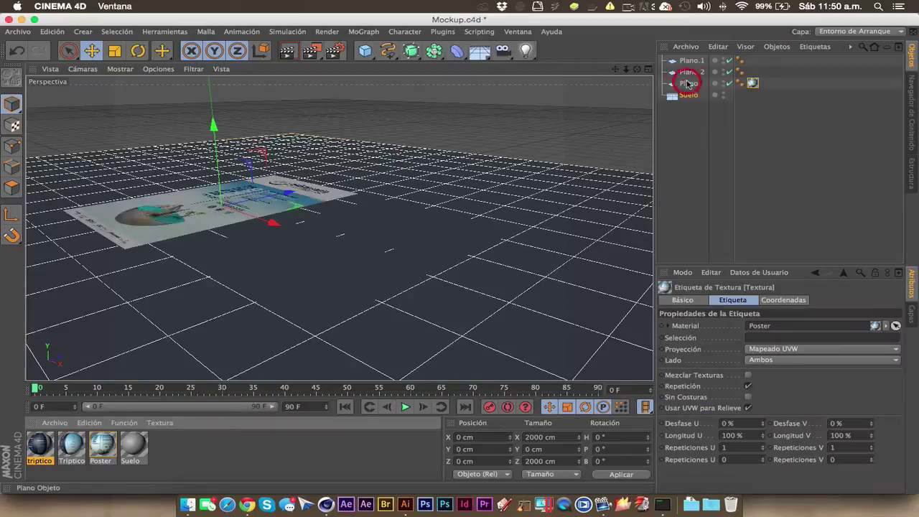
left_click(72, 448)
left_click_drag(72, 448, 690, 72)
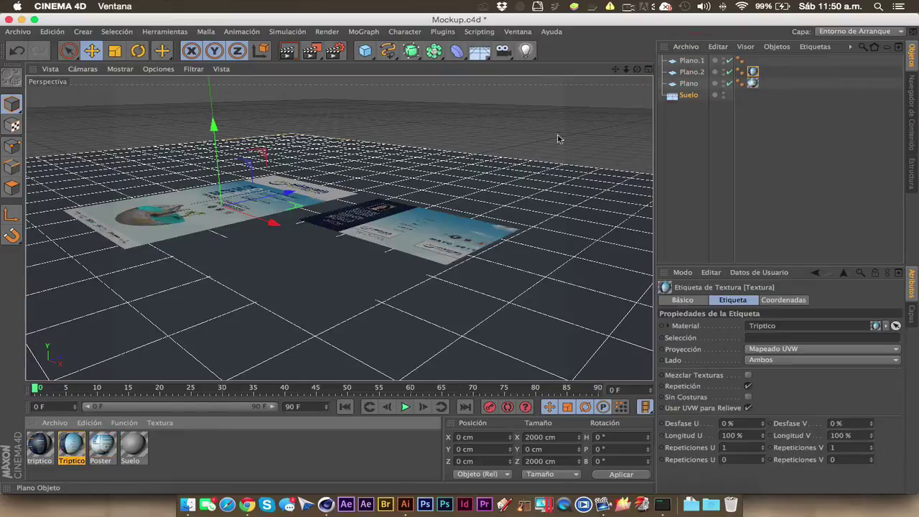
mouse_move(54, 441)
left_mouse_down()
mouse_move(439, 229)
mouse_move(690, 60)
left_mouse_up()
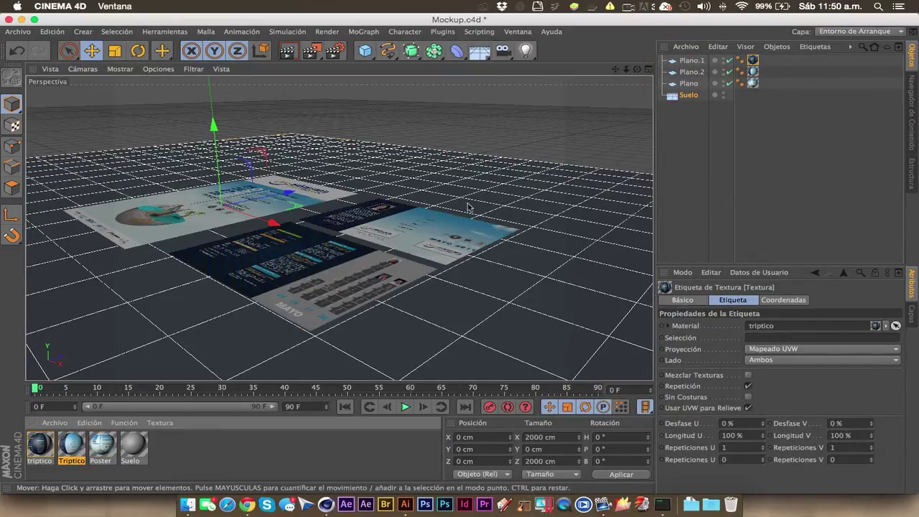
mouse_move(636, 69)
left_mouse_down()
mouse_move(610, 87)
mouse_move(617, 74)
left_mouse_up()
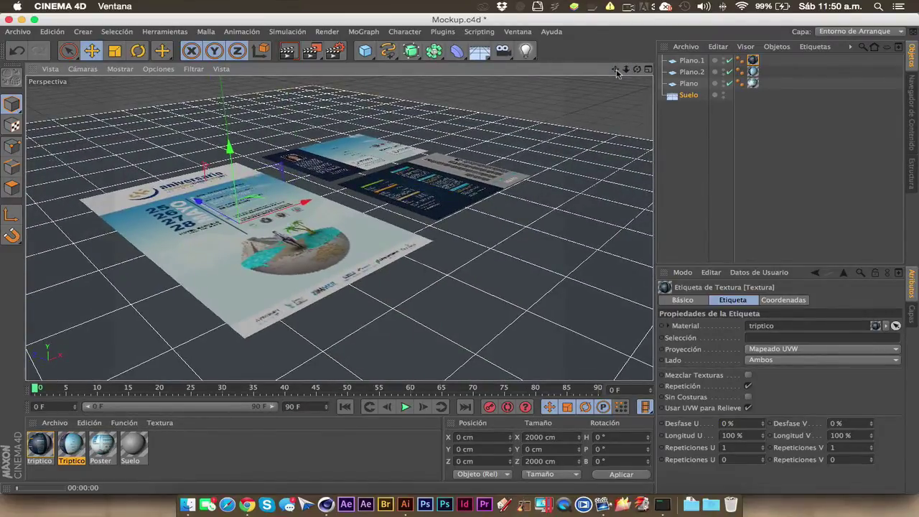
key("ctrl+r")
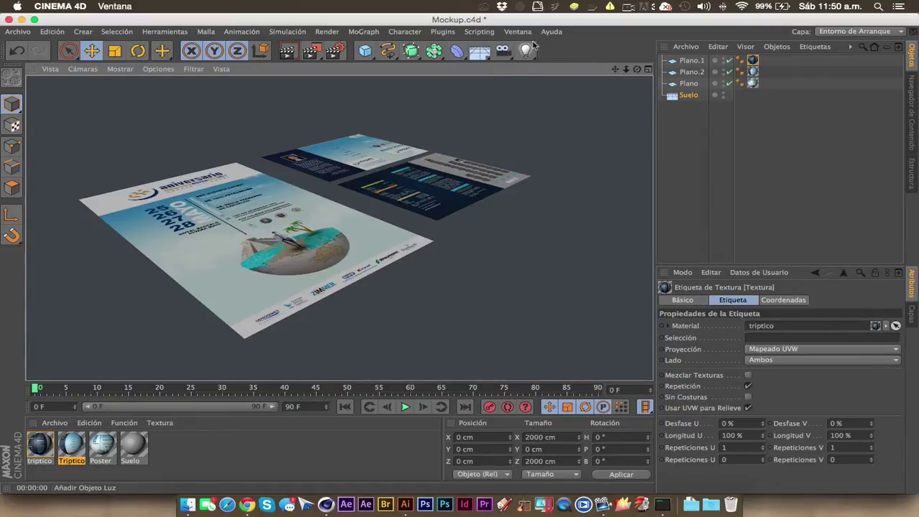
Add an omni light, Luz, and raise it to Y 267.166 cm above the planes.
left_click_drag(525, 50, 580, 66)
left_click(580, 66)
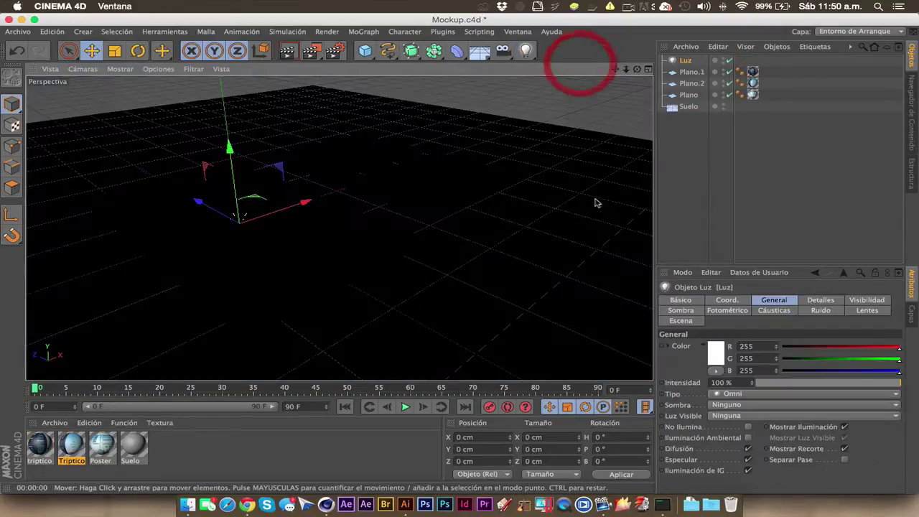
key("o")
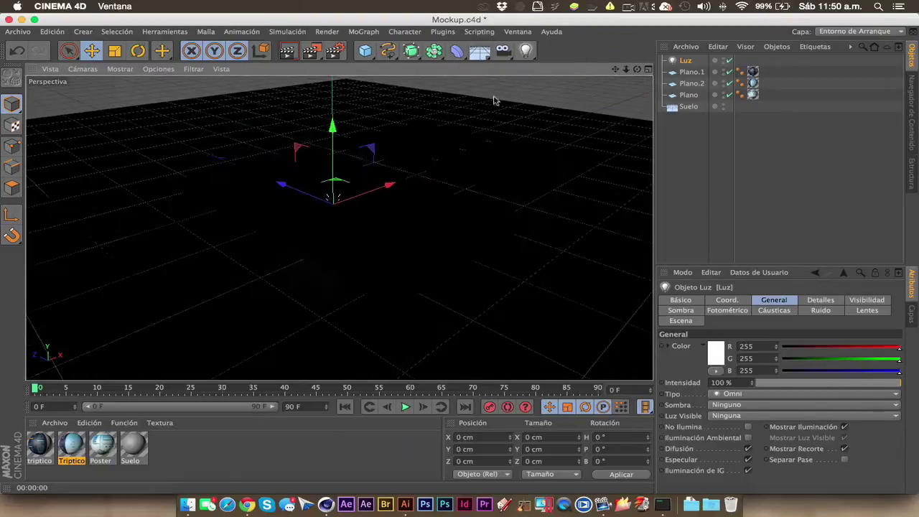
left_click_drag(328, 147, 332, 84)
left_click_drag(332, 131, 333, 346)
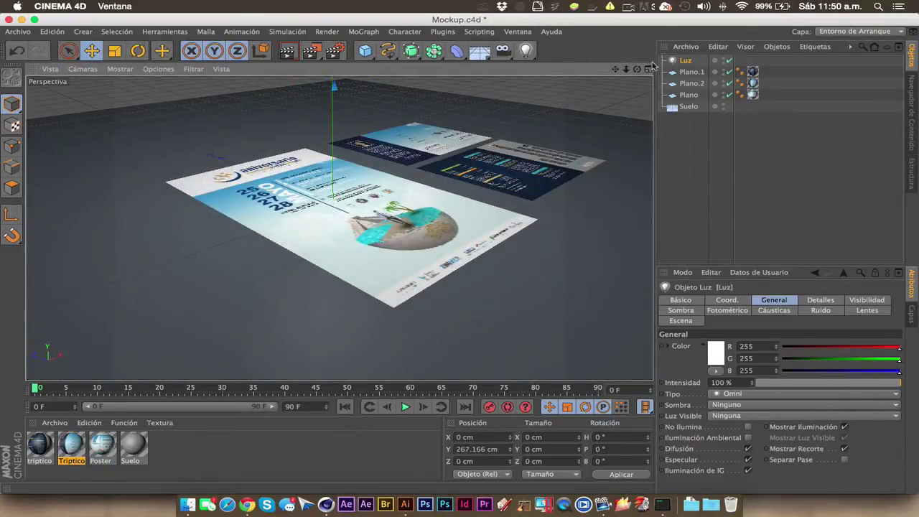
Zoom in on the planes and preview a render of the lit scene.
left_click_drag(615, 69, 567, 65)
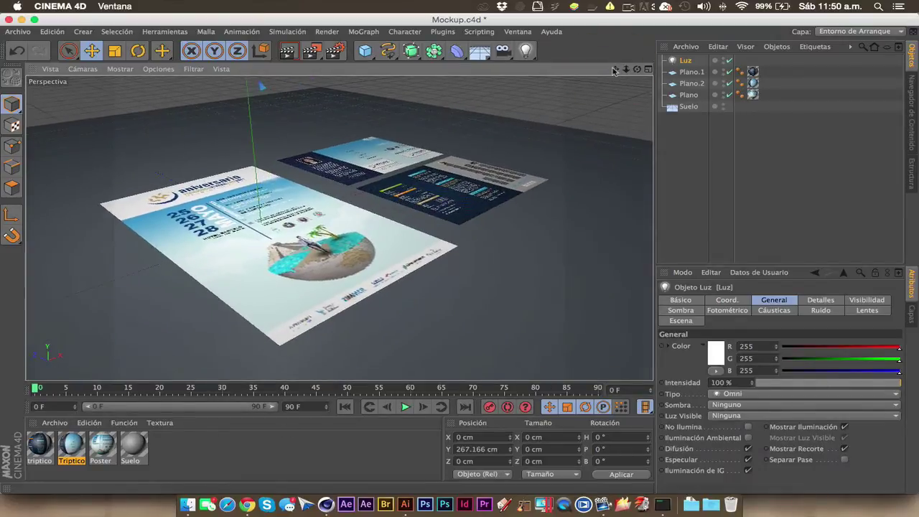
key("ctrl+r")
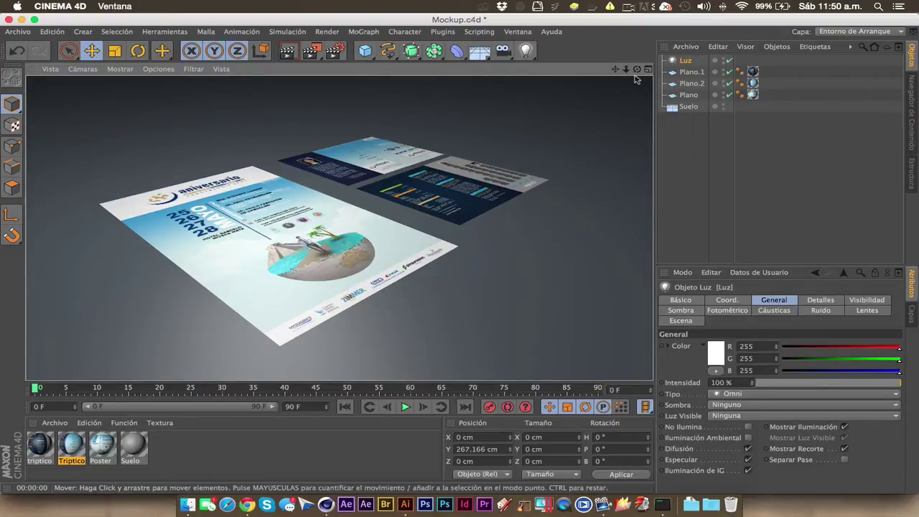
left_click_drag(637, 69, 631, 72)
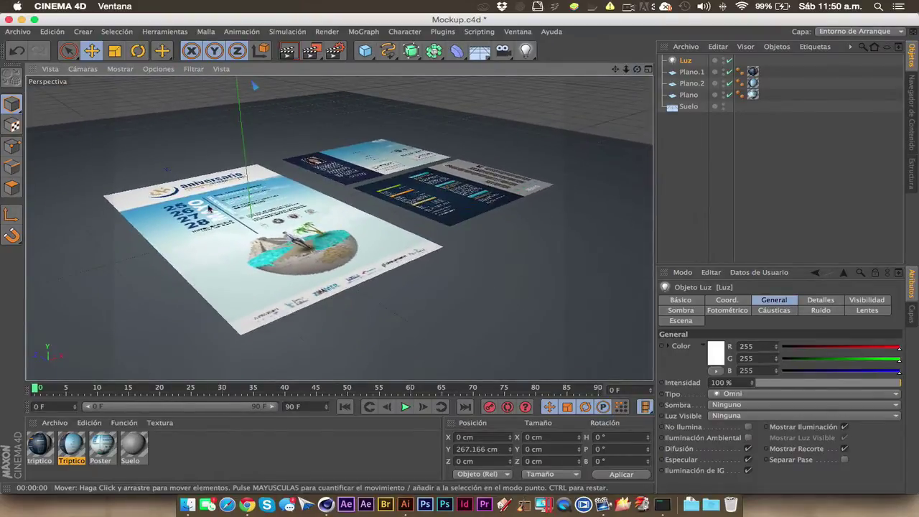
Add the Iluminación Global and Oclusión Ambiental effects in Render Settings, then close it.
left_click(340, 55)
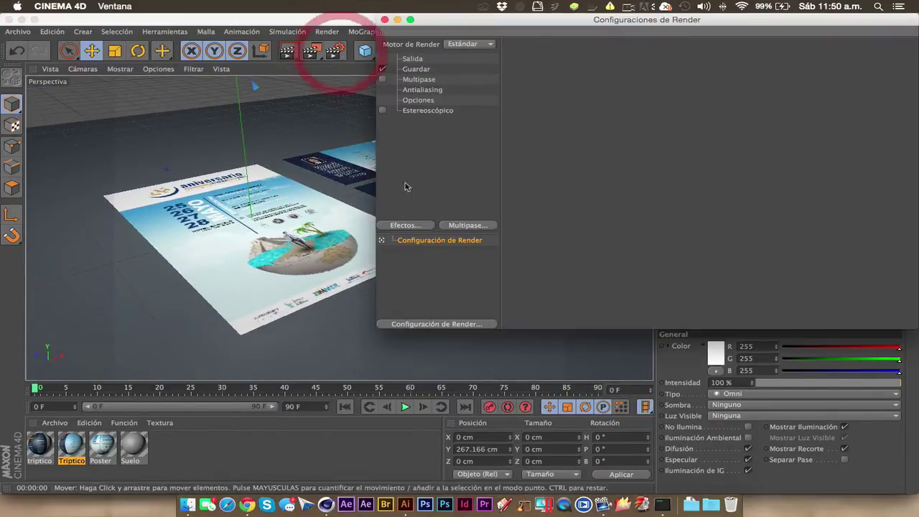
left_click(423, 227)
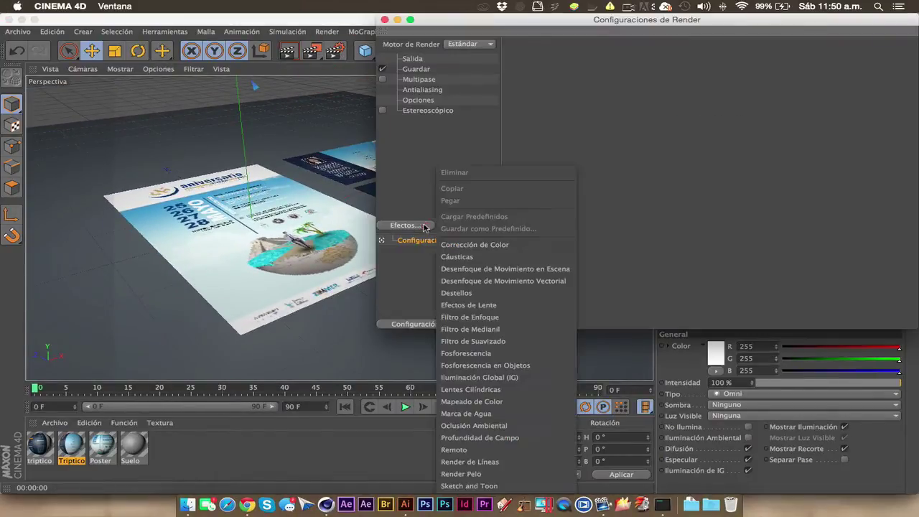
left_click(493, 377)
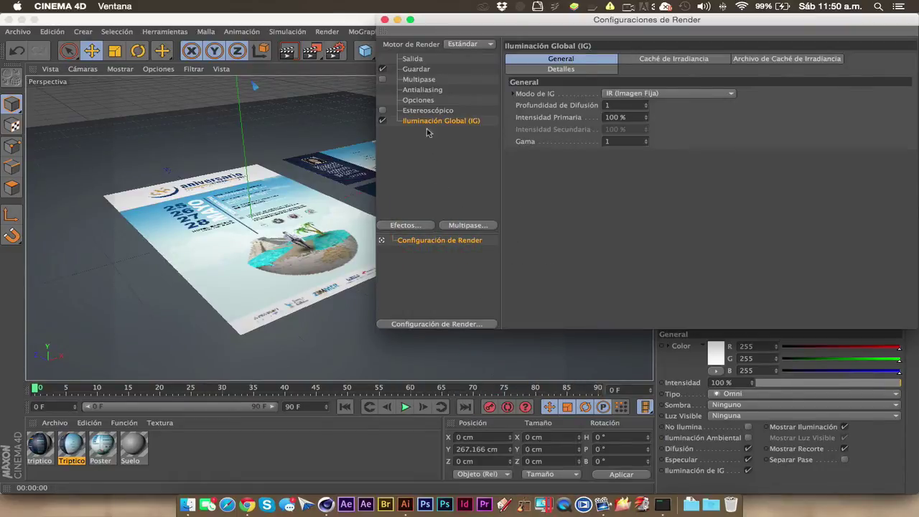
left_click(429, 228)
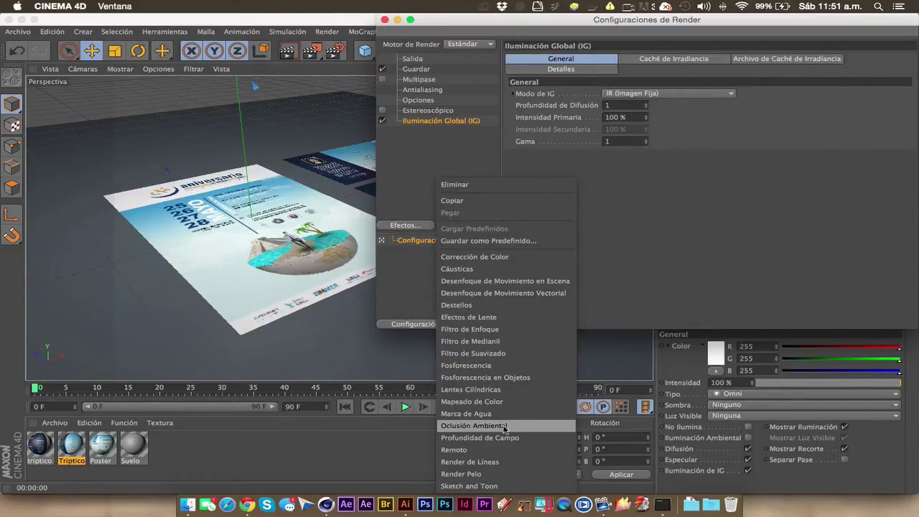
left_click(503, 426)
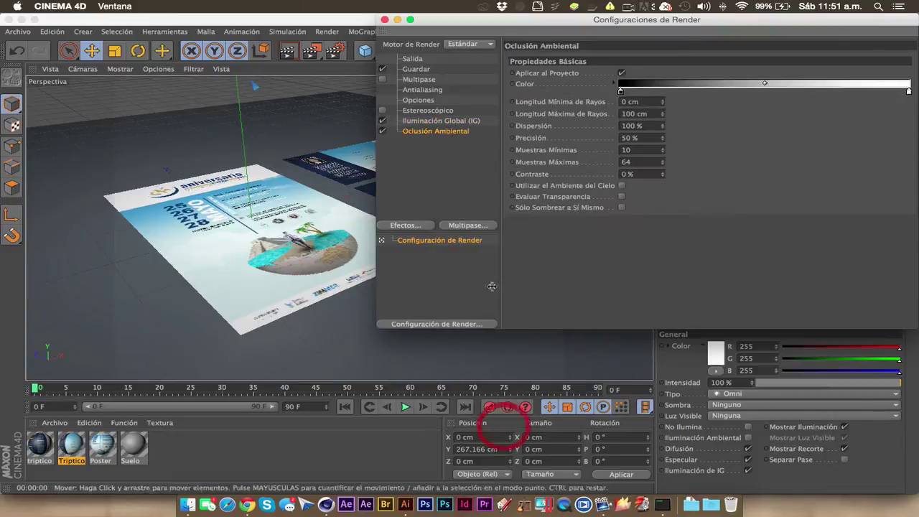
left_click(436, 121)
left_click(432, 132)
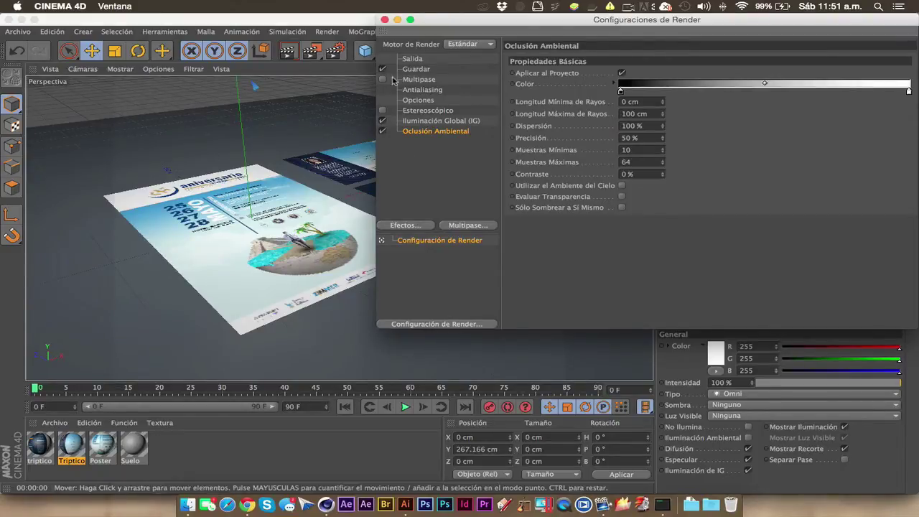
left_click(383, 20)
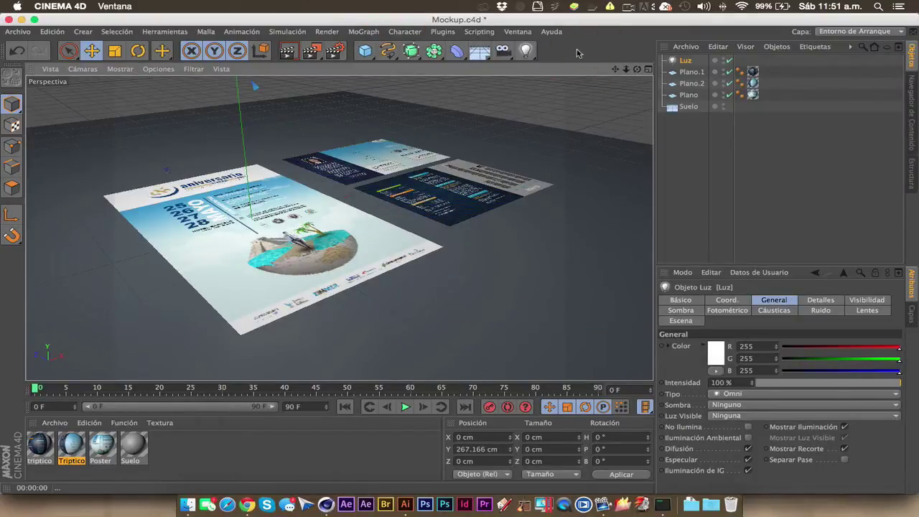
Render with the new effects, then select Plano, Plano.1 and Plano.2 in four-view layout.
key("ctrl+r")
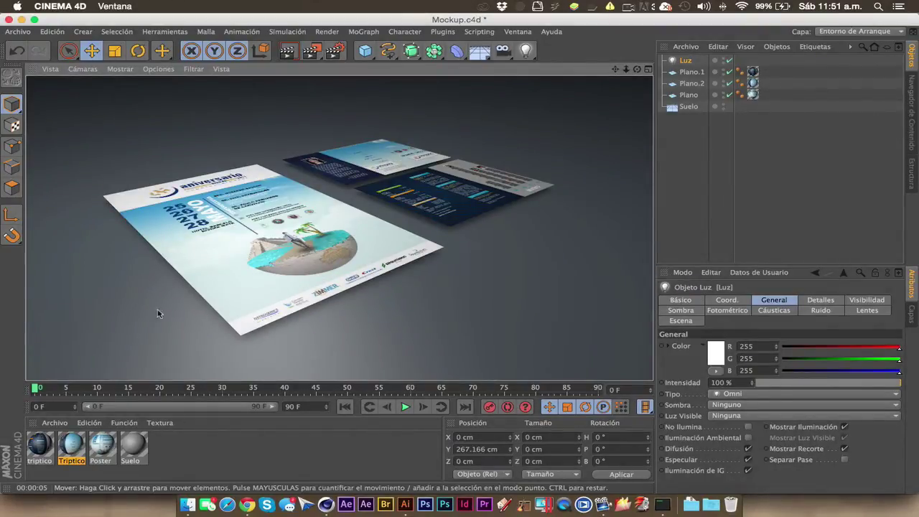
left_click(647, 68)
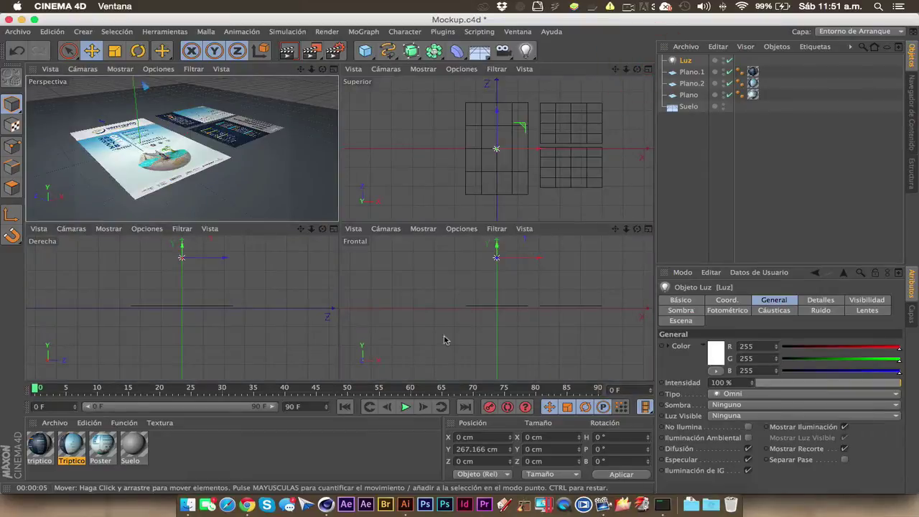
left_click(691, 72)
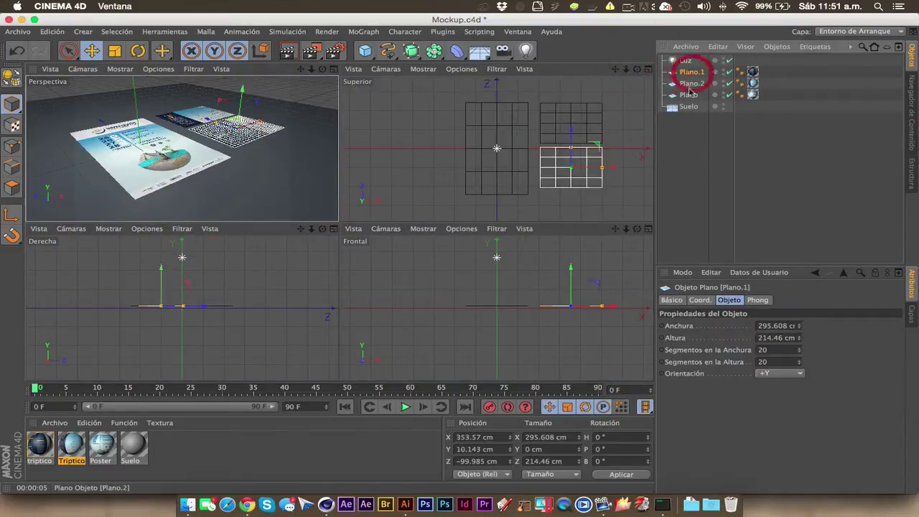
left_click(689, 95, "shift")
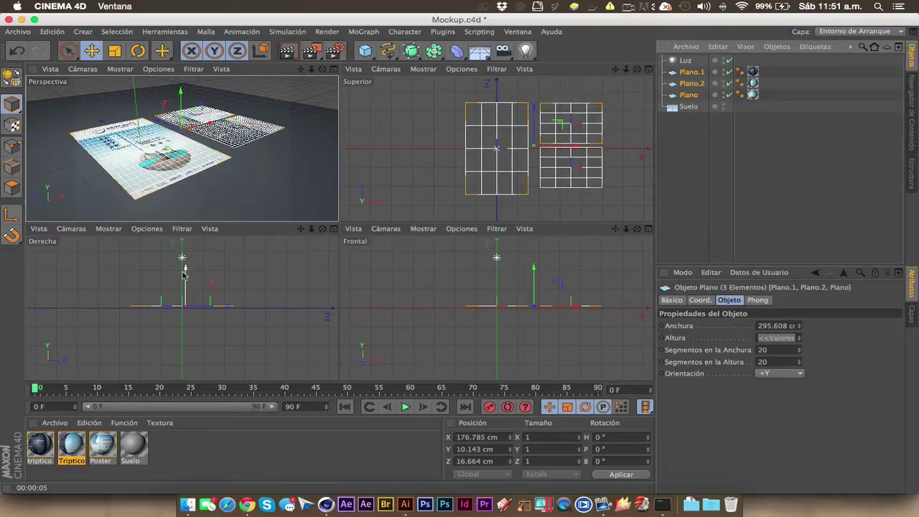
Lower the three planes to Y 5.231 cm and render the perspective view again.
scroll(185, 308, "up", 2)
scroll(247, 256, "up", 1)
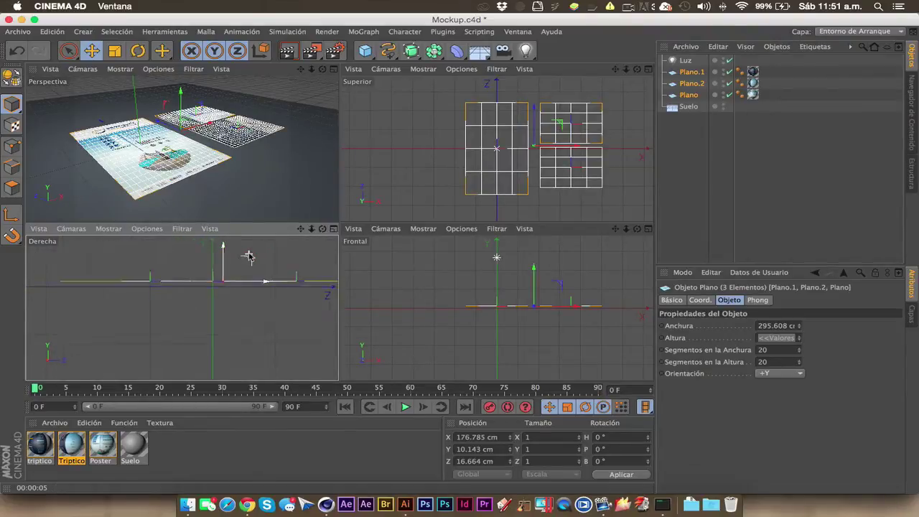
scroll(248, 256, "up", 2)
left_click_drag(207, 284, 205, 284)
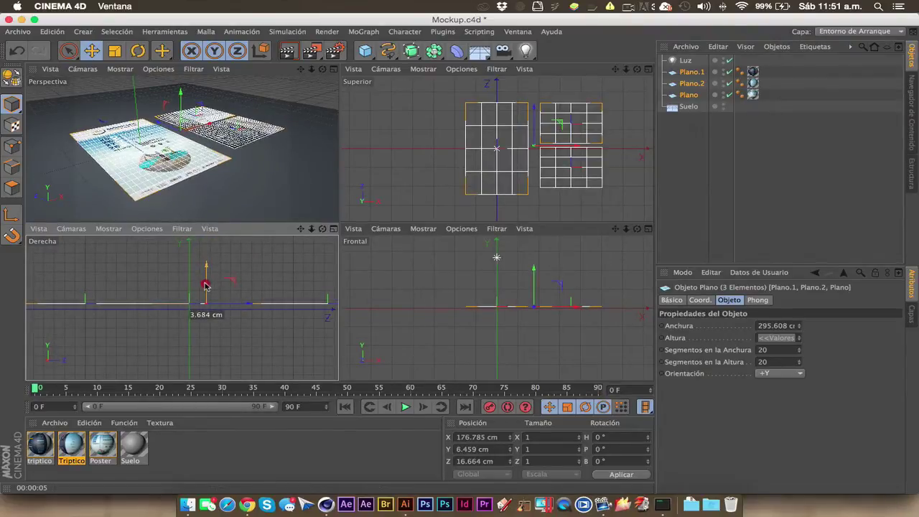
left_click(333, 69)
key("ctrl+r")
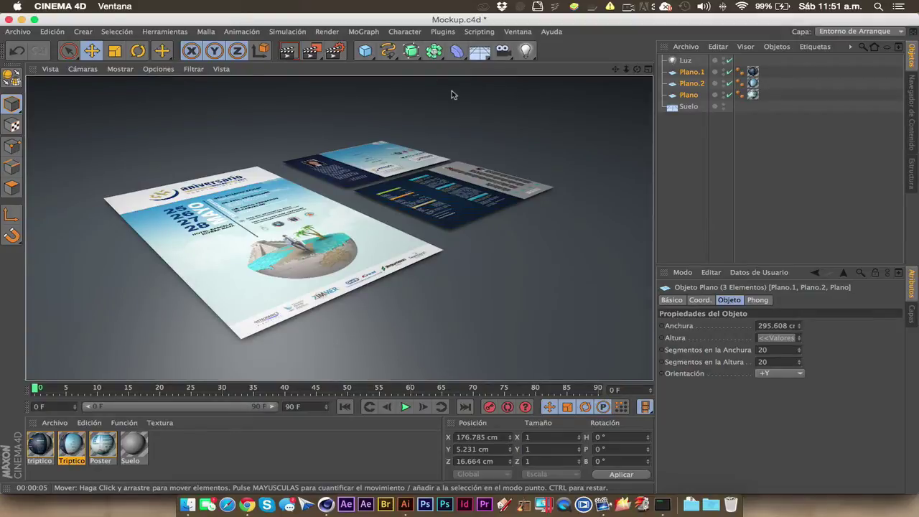
Switch to Illustrator and deselect the anniversary logo artwork.
left_click(405, 503)
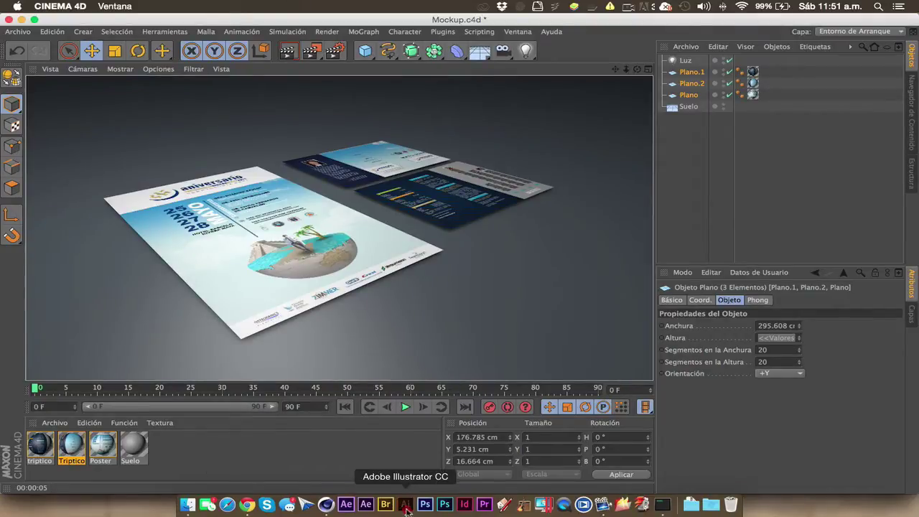
left_click(310, 141)
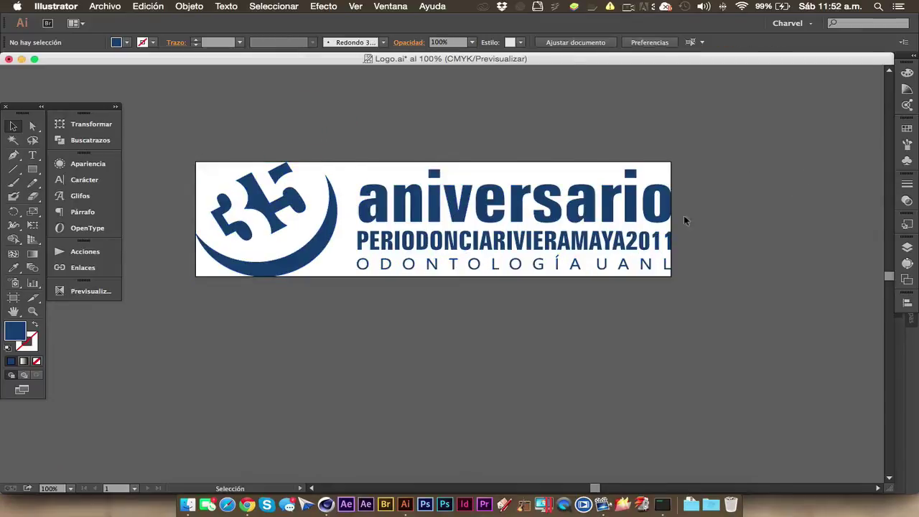
left_click(678, 335)
scroll(539, 333, "up", 2)
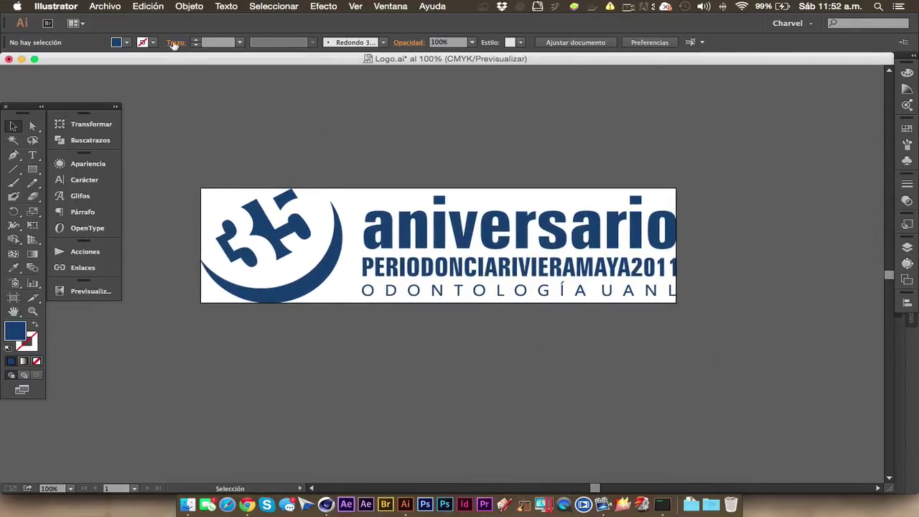
Save the logo as an Adobe Illustrator (.ai) file in the Mockup folder.
left_click(105, 6)
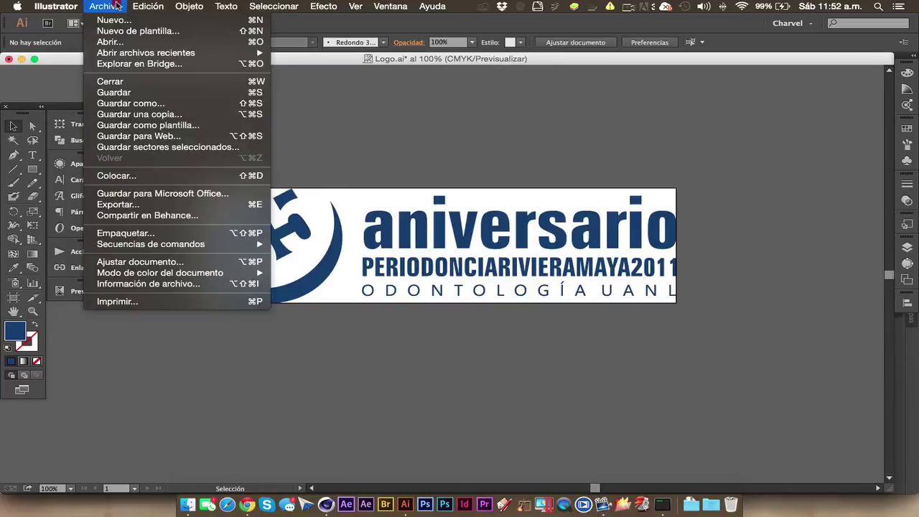
left_click(179, 104)
left_click(451, 439)
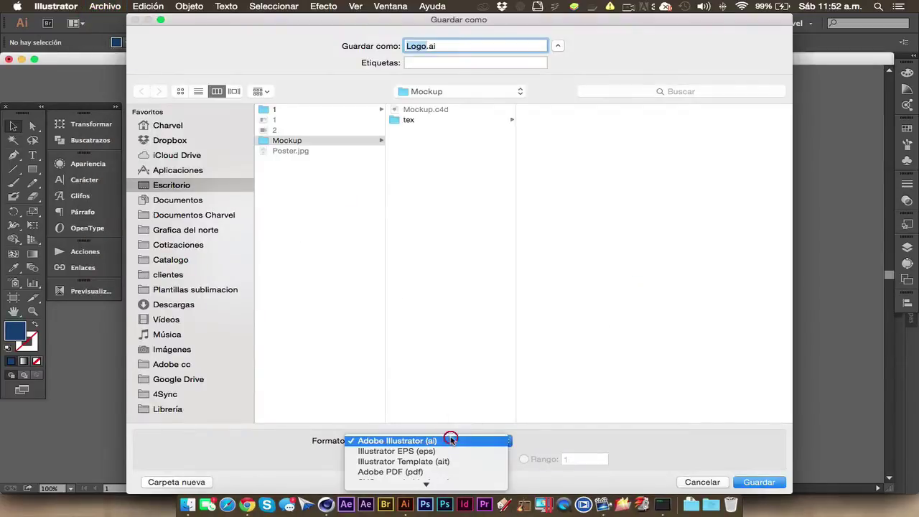
left_click(463, 382)
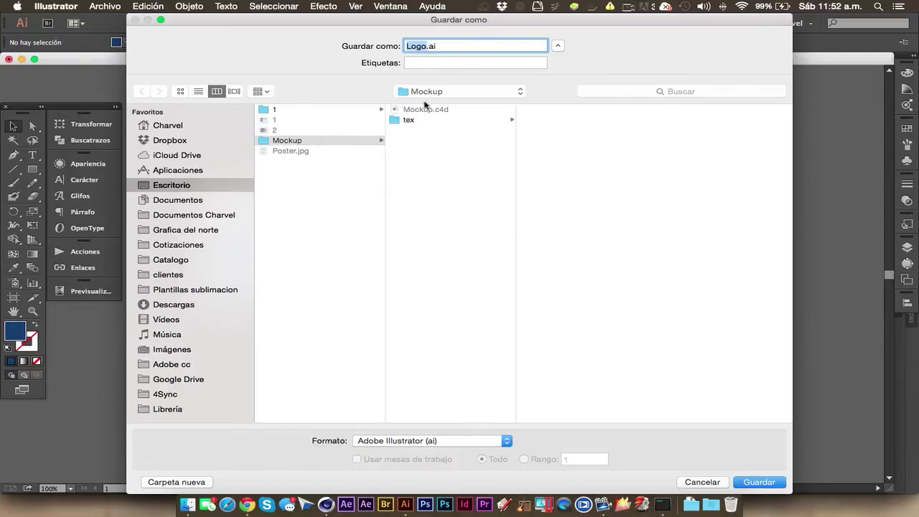
left_click(759, 481)
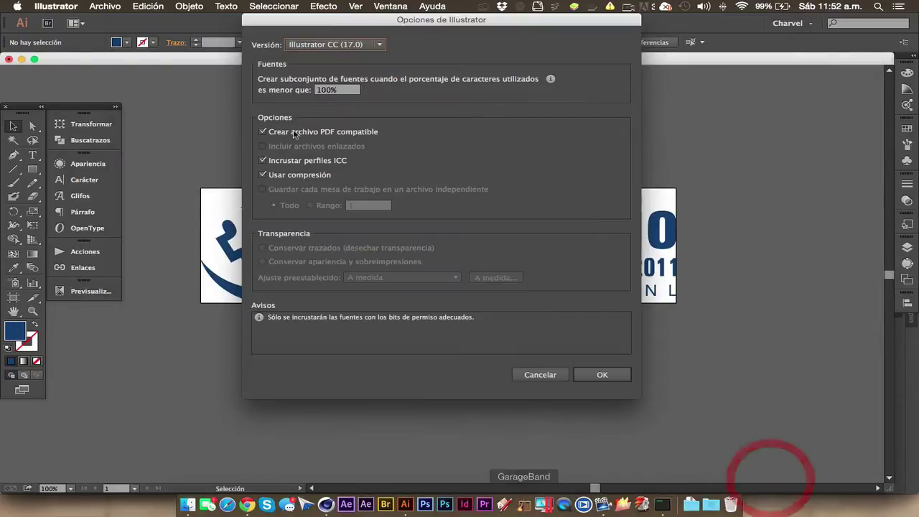
Choose the legacy Illustrator 3 version, accept the warning, and return to Cinema 4D.
left_click(335, 45)
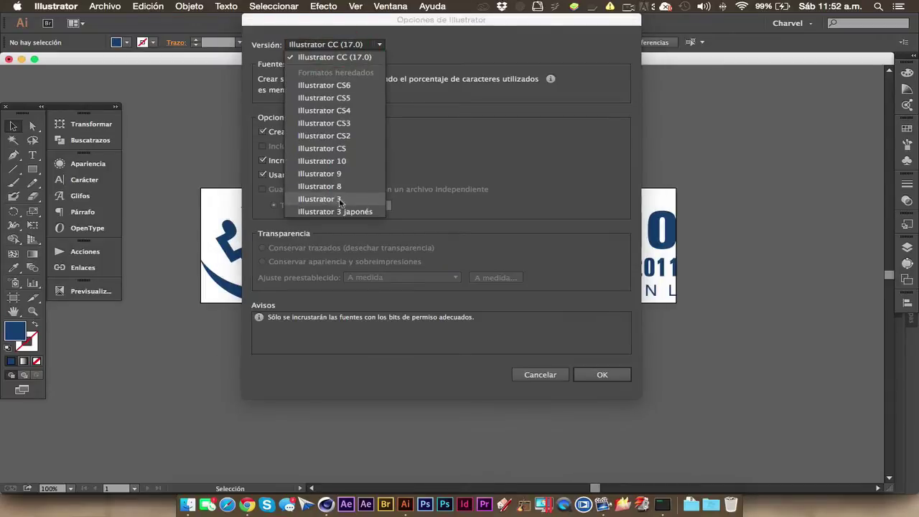
left_click(361, 198)
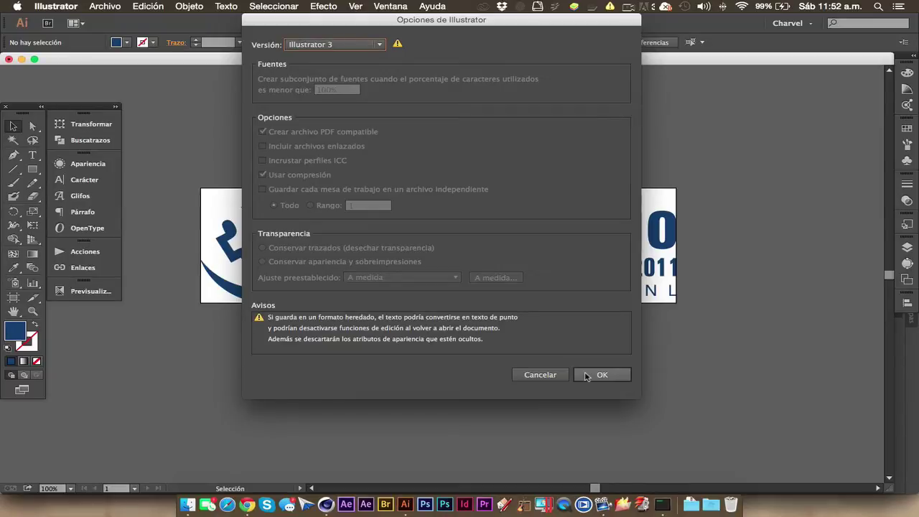
left_click(622, 374)
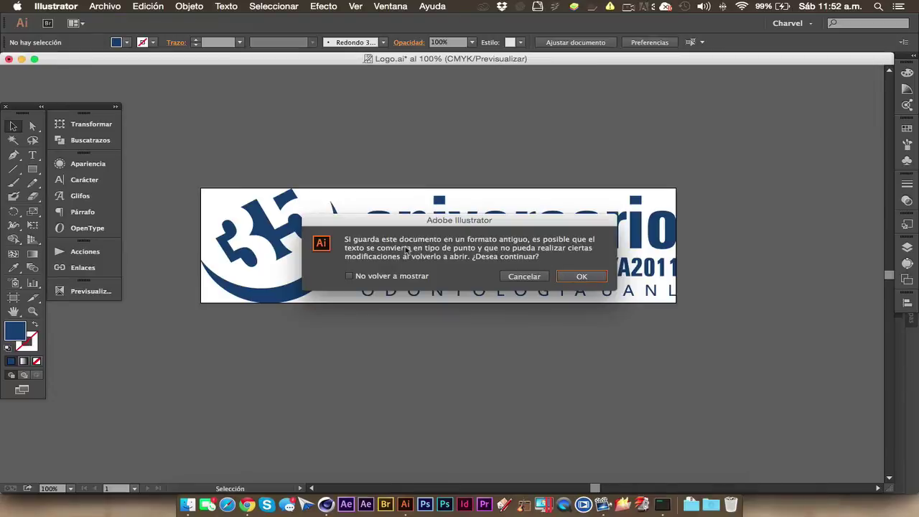
left_click(582, 277)
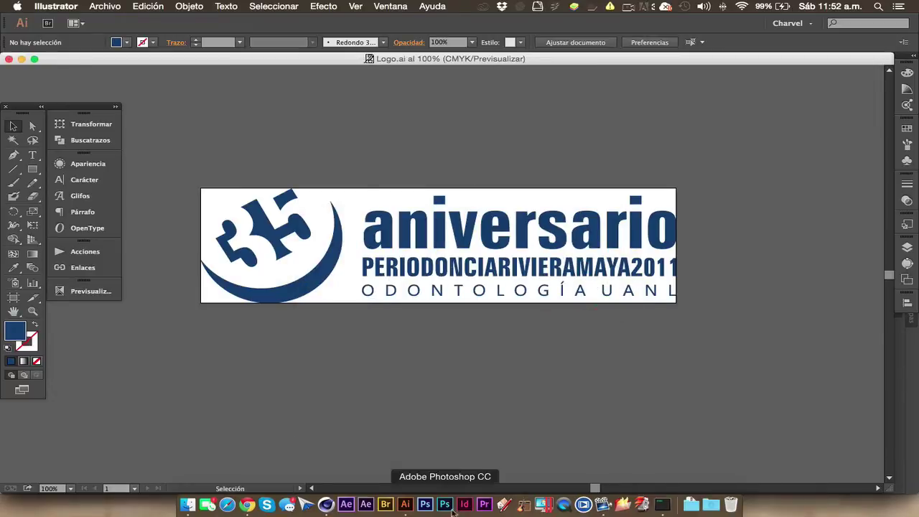
left_click(325, 504)
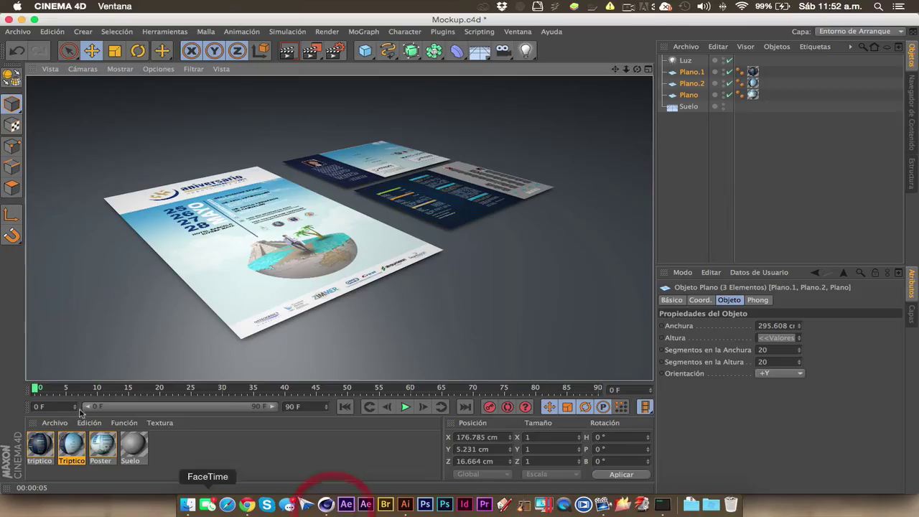
Merge Logo.ai via Archivo > Fusionar, keeping the import scale at 1 Centímetros.
left_click(23, 33)
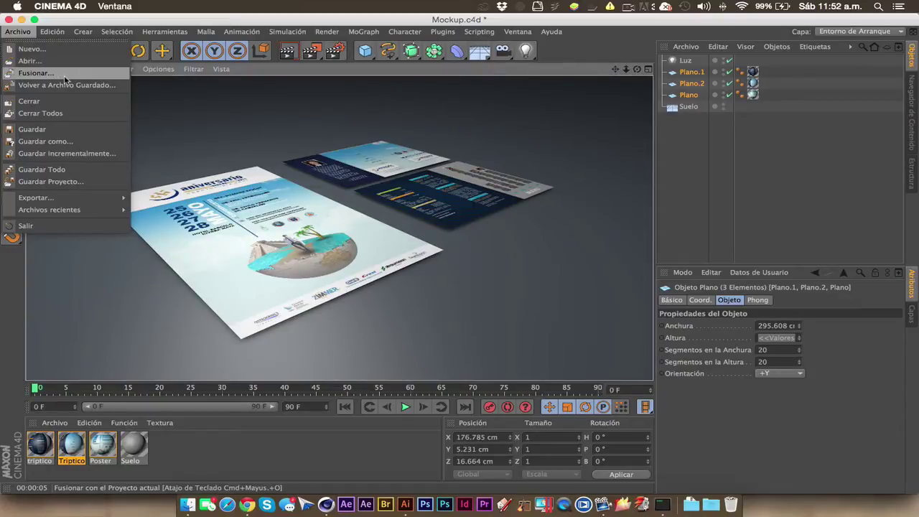
left_click(65, 79)
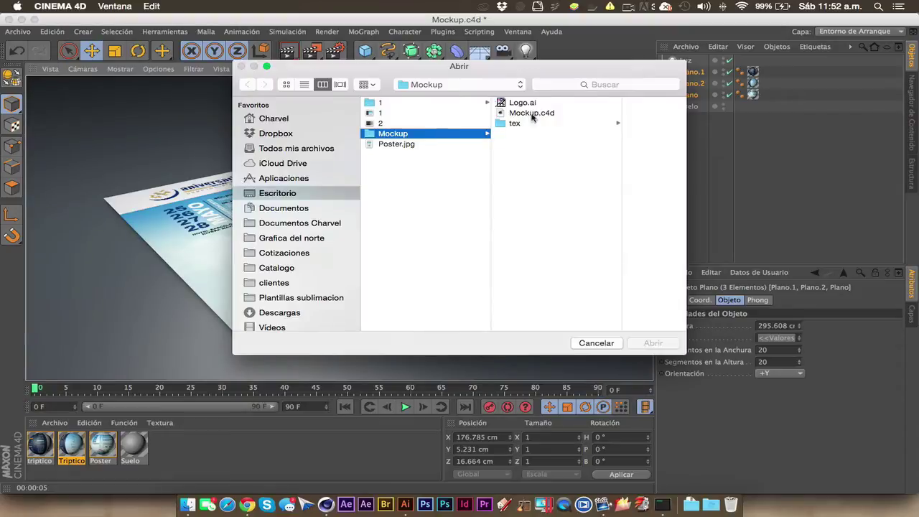
left_click(529, 103)
left_click(653, 343)
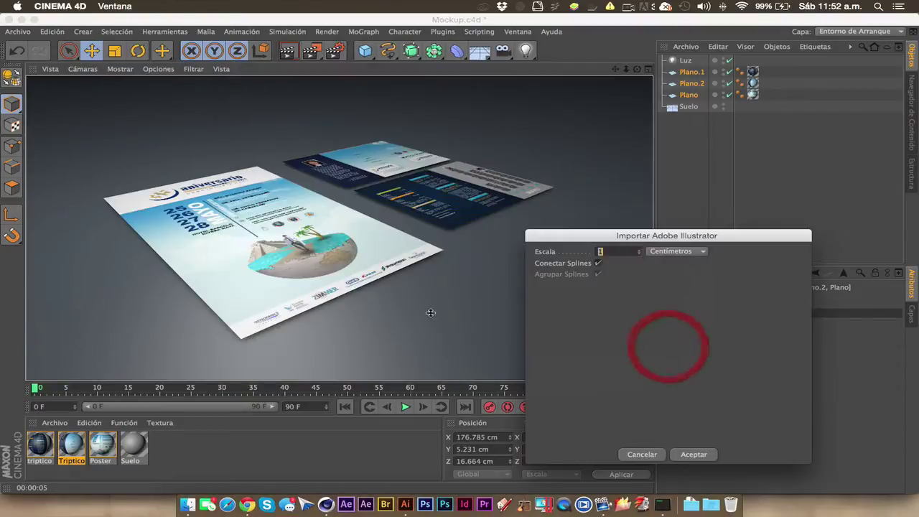
left_click_drag(618, 236, 450, 122)
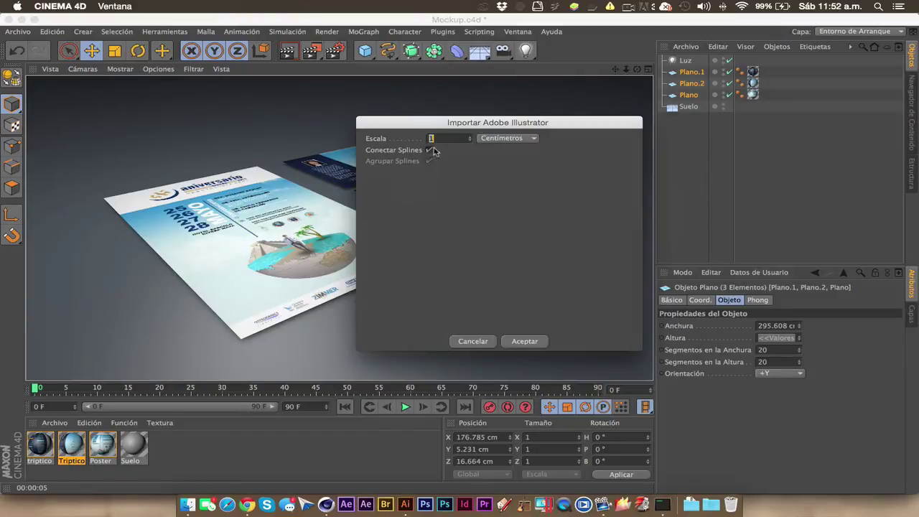
left_click(525, 340)
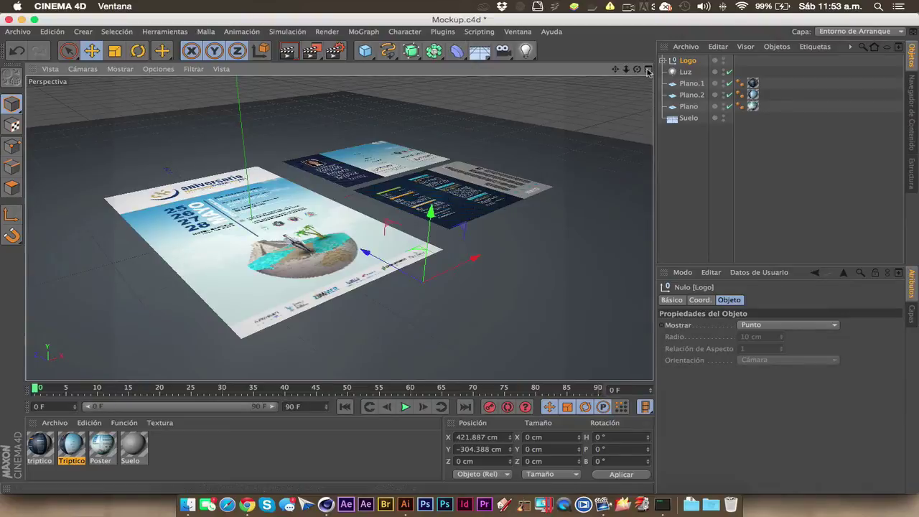
Move the Logo null in the Frontal view to X 5.743 cm, Y 230.655 cm.
left_click(647, 69)
scroll(553, 321, "down", 3)
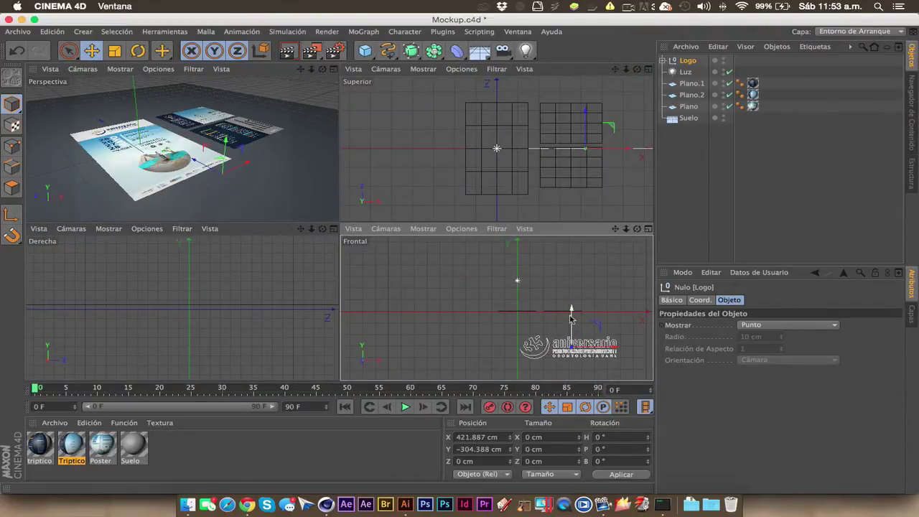
left_click_drag(572, 314, 572, 252)
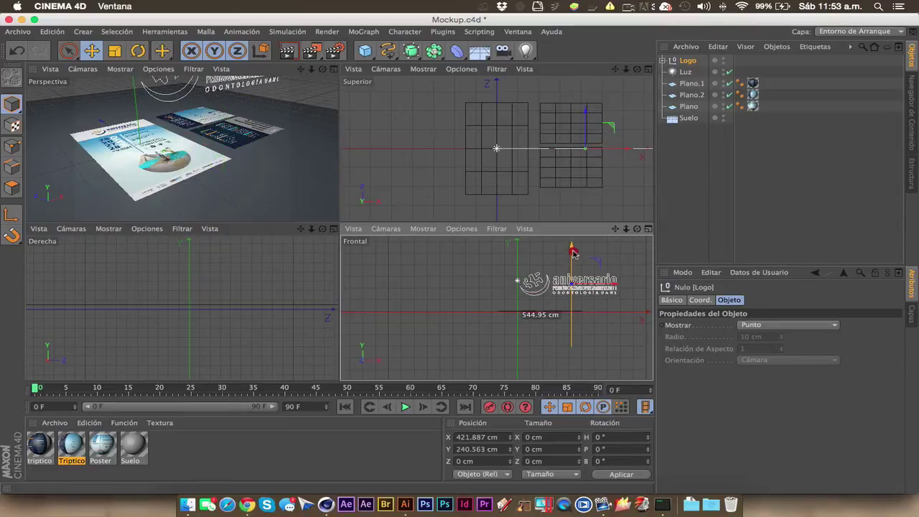
left_click_drag(610, 286, 556, 284)
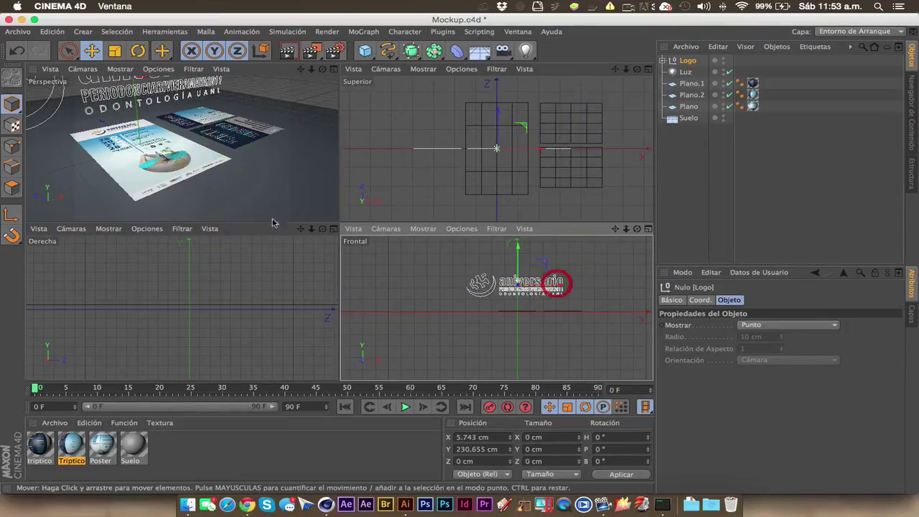
left_click(333, 69)
scroll(461, 261, "down", 4)
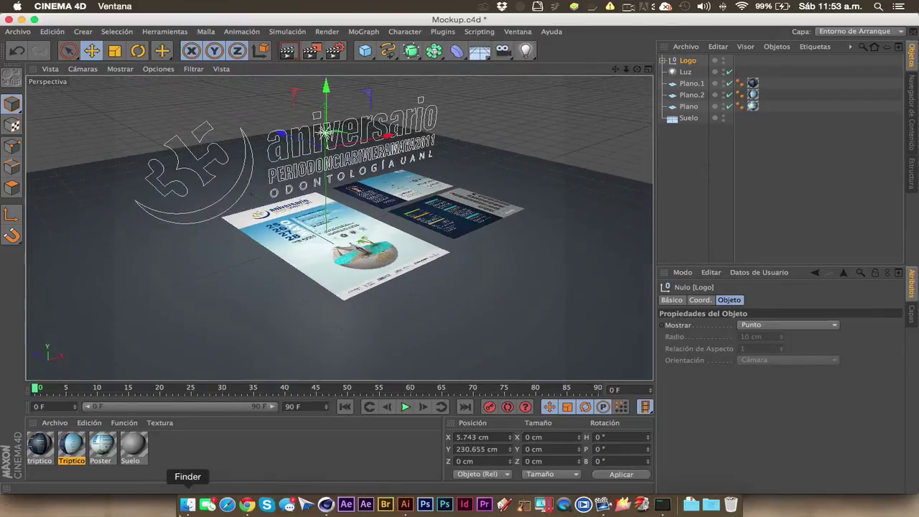
left_click(246, 506)
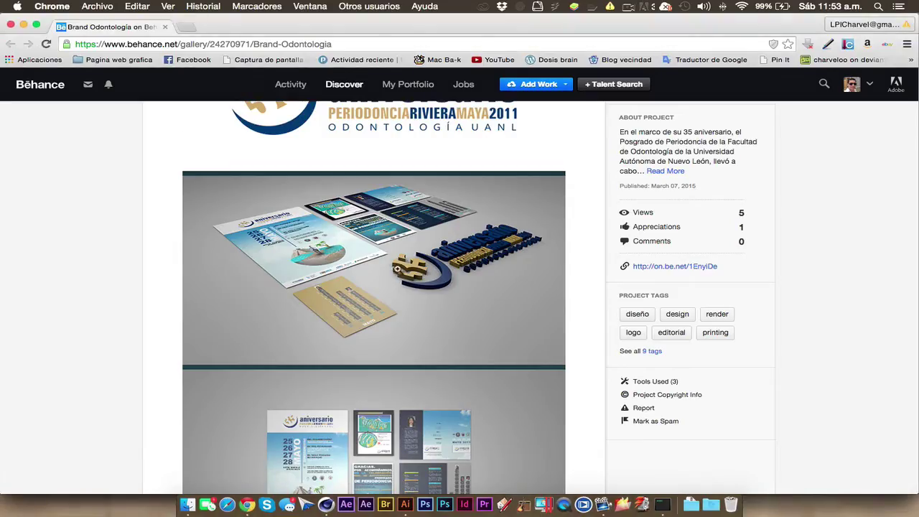
left_click(406, 264)
left_click(161, 301)
scroll(488, 267, "down", 2)
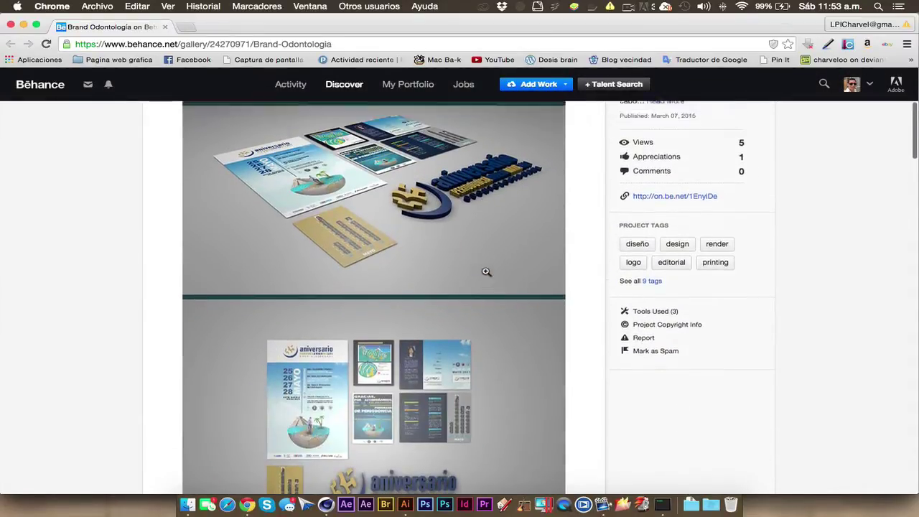
scroll(259, 242, "up", 5)
scroll(304, 225, "up", 1)
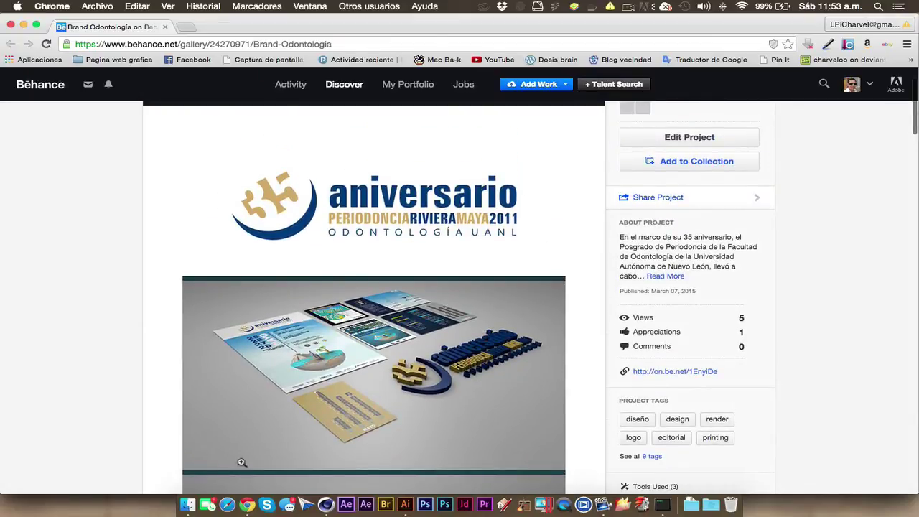
left_click(405, 505)
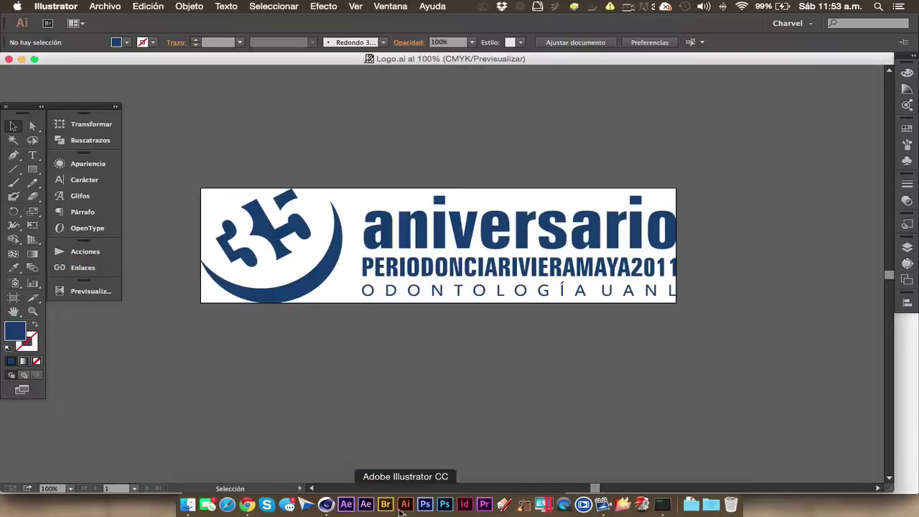
left_click(325, 504)
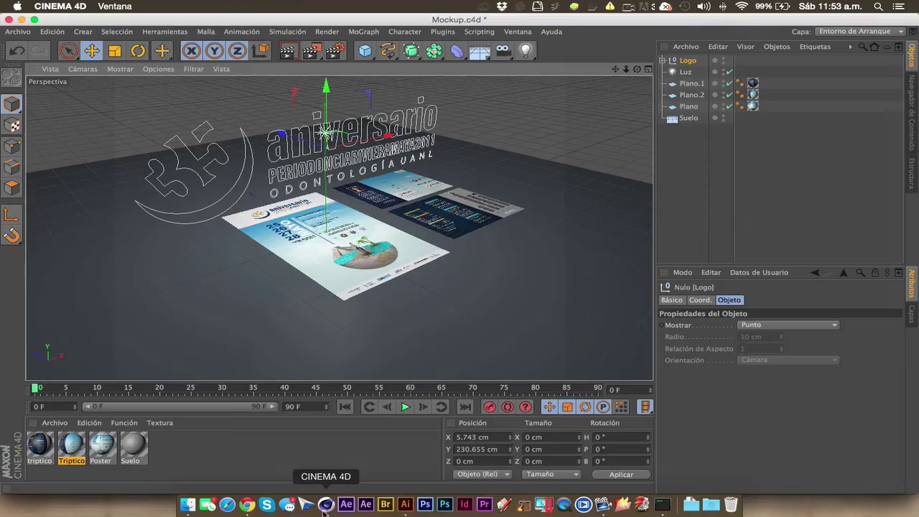
Expand the Logo group and shift-select Trayectoria 1 through 82, dismissing the context menu.
left_click(662, 61)
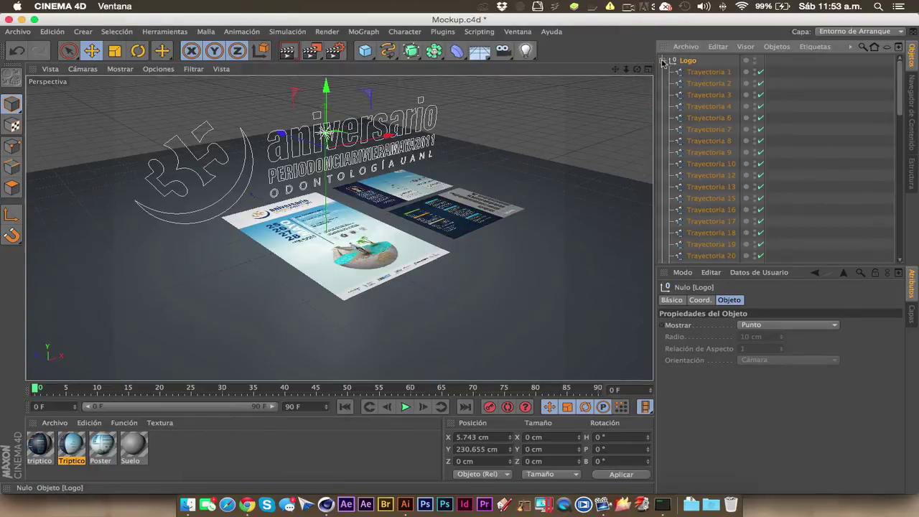
left_click(700, 72)
scroll(737, 207, "down", 10)
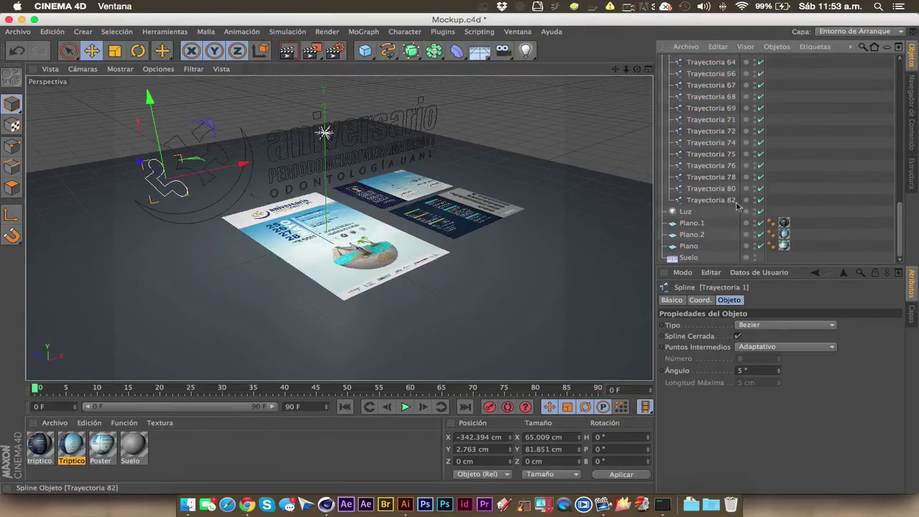
scroll(715, 202, "up", 10)
scroll(711, 202, "down", 10)
left_click(710, 201, "shift")
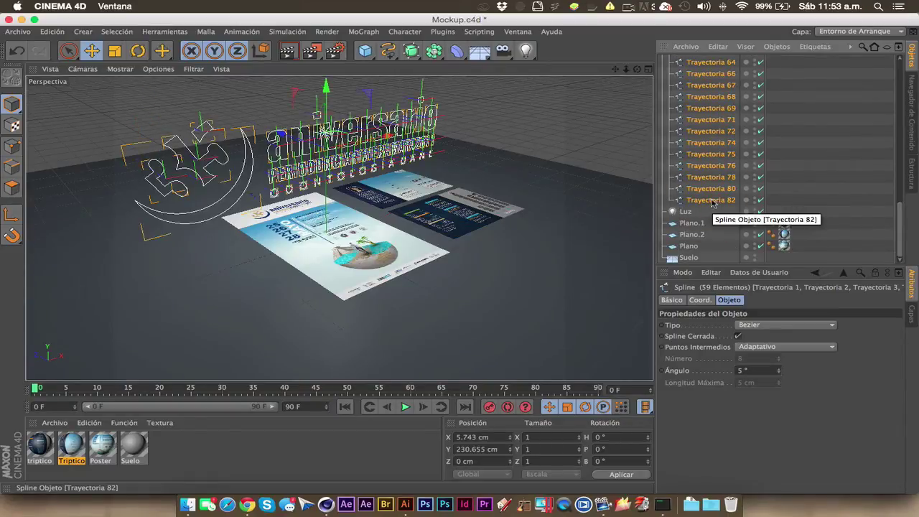
right_click(710, 201)
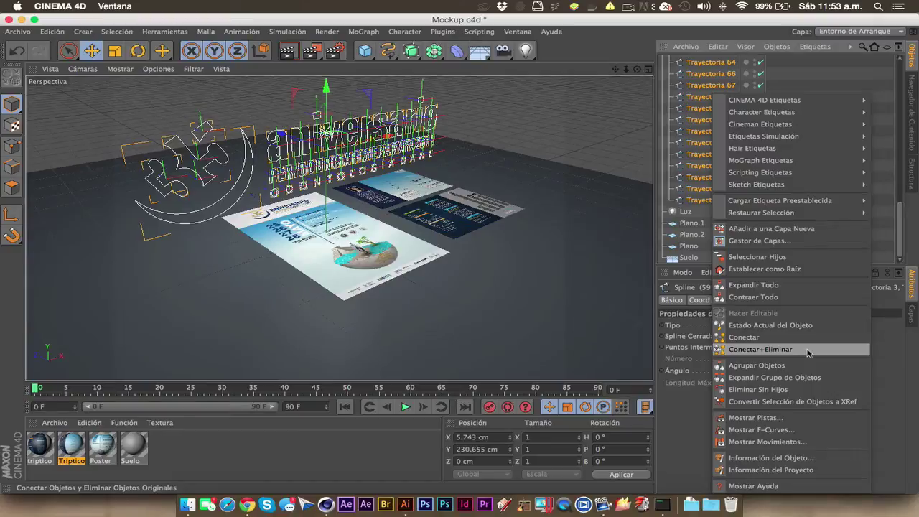
left_click(700, 176)
Click through individual logo paths such as Trayectoria 78, 76, 1, 3 and 6.
left_click(700, 175)
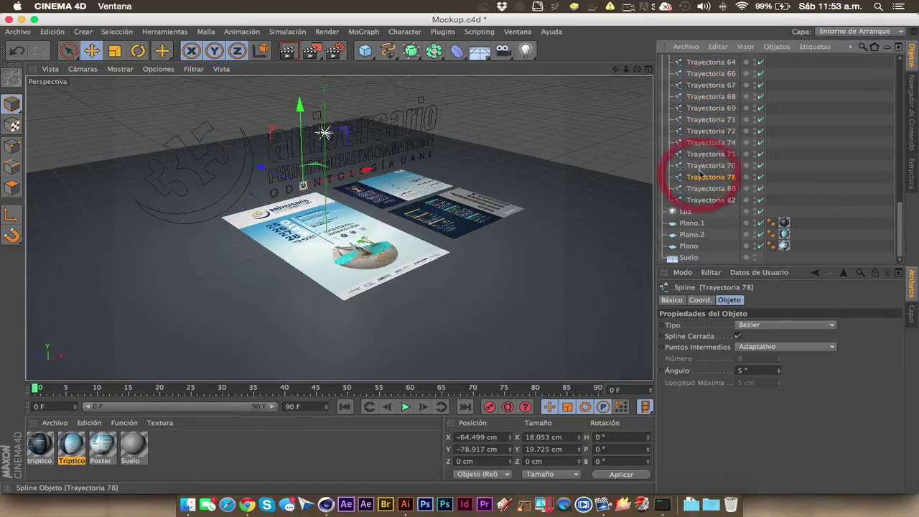
left_click(707, 154)
left_click(711, 108)
left_click(710, 165)
scroll(712, 170, "up", 10)
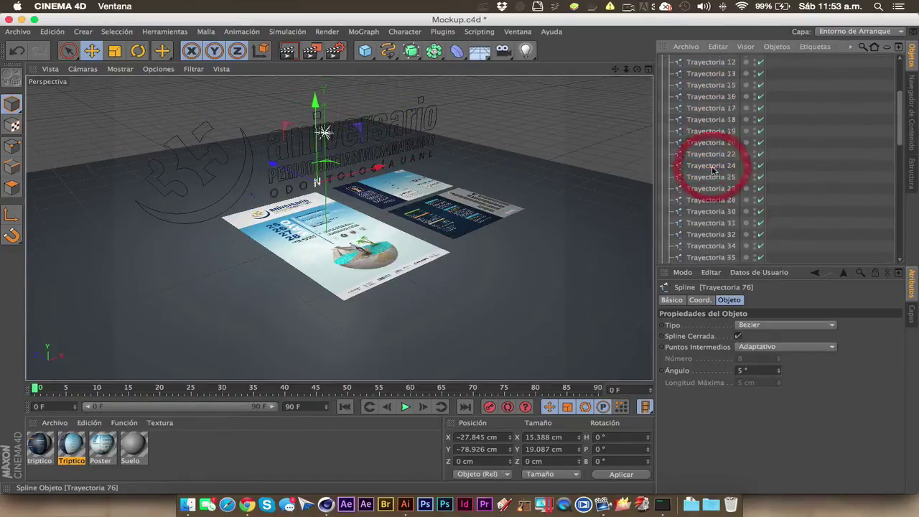
scroll(712, 170, "up", 4)
left_click(719, 73)
left_click(717, 95)
left_click(717, 118)
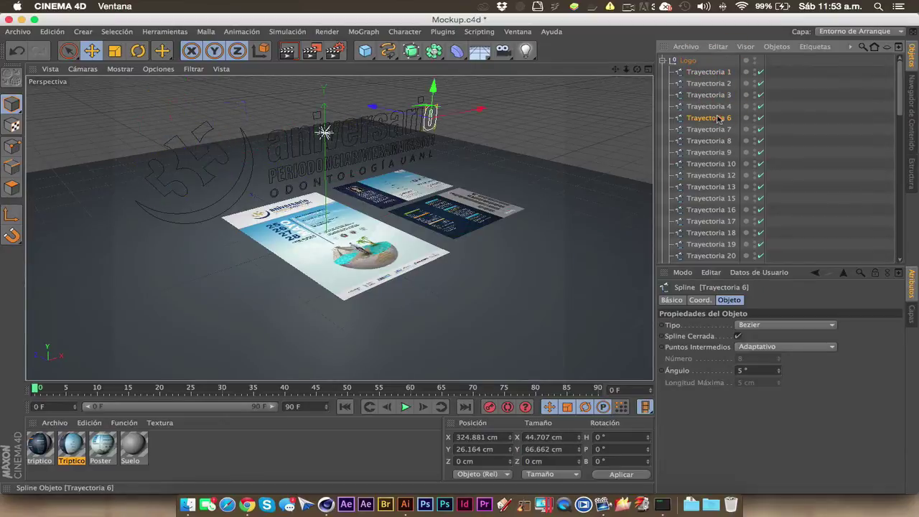
Select Trayectoria 1–82 and join them with Conectar+Eliminar into Trayectoria 1.1.
left_click(713, 75)
scroll(715, 229, "down", 12)
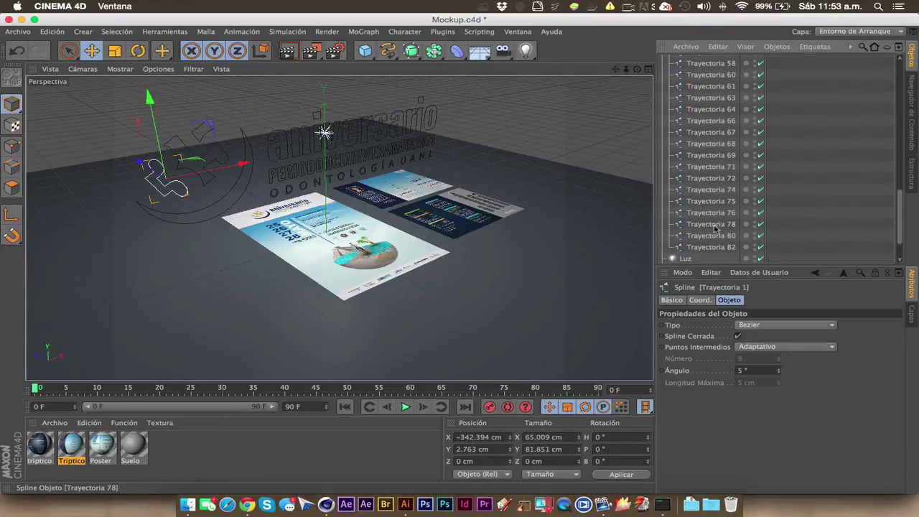
left_click(713, 248, "shift")
right_click(713, 247)
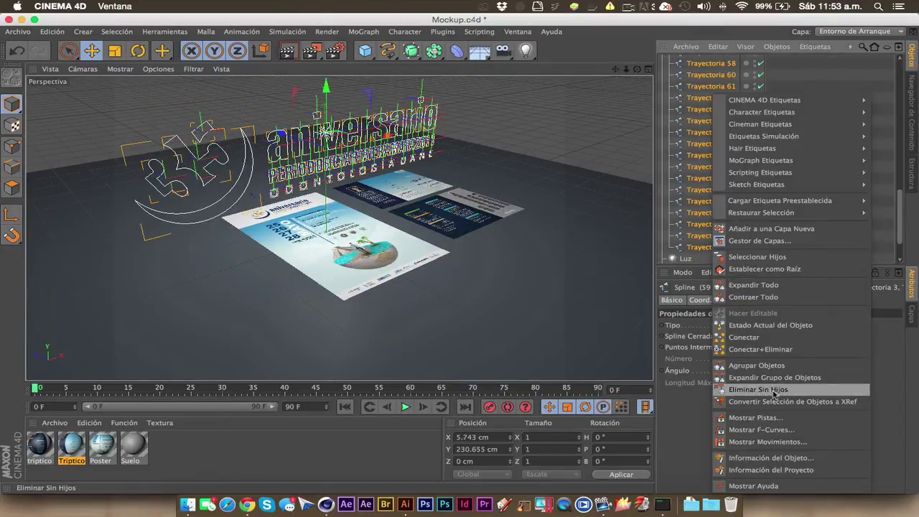
left_click(784, 350)
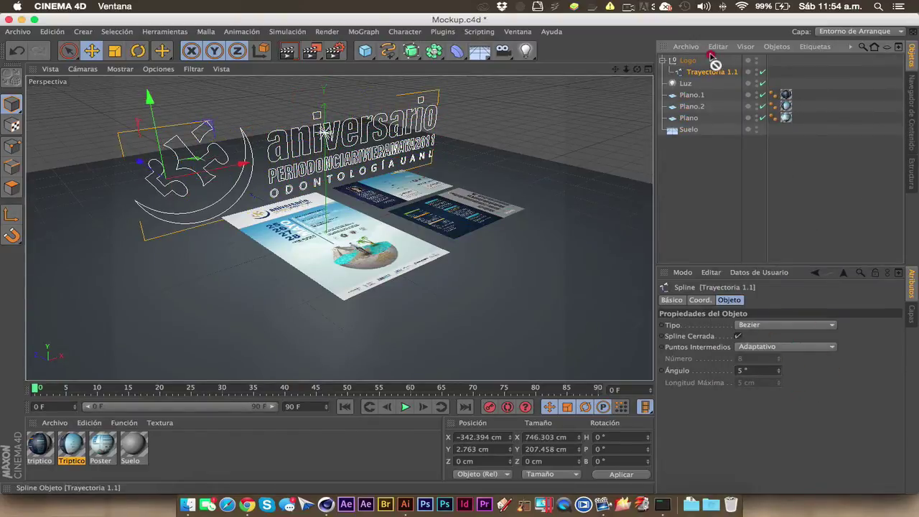
Move Trayectoria 1.1 out of the Logo group and delete the empty Logo null.
left_click_drag(713, 63, 711, 59)
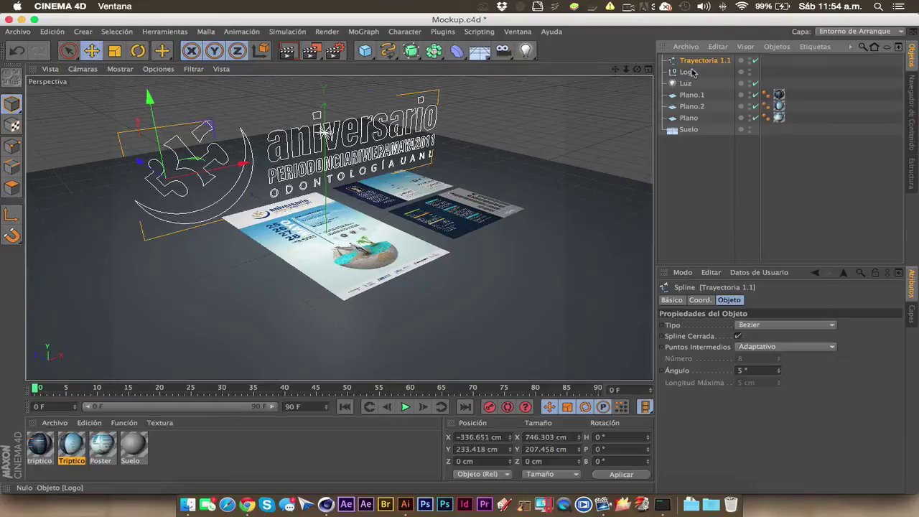
left_click(691, 73)
key("Delete")
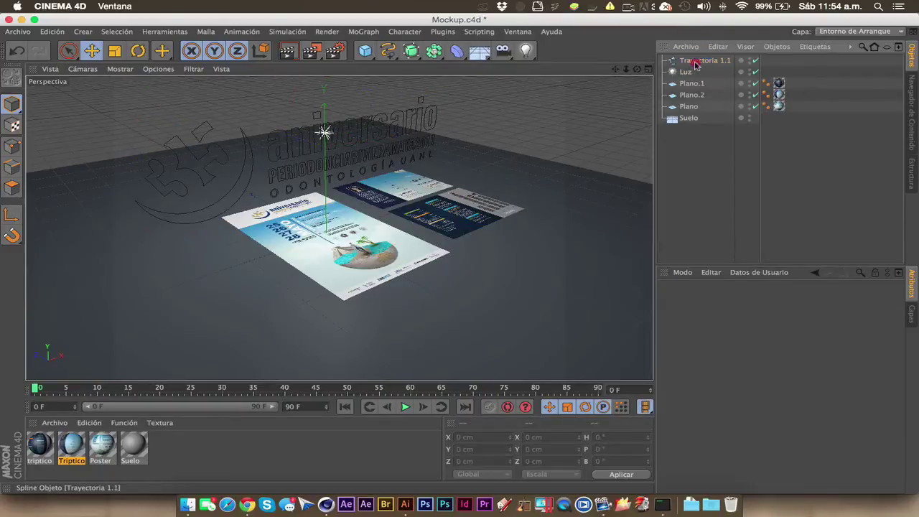
left_click(693, 61)
Rename the spline Logotipo, nest it in a NURBS Extrusión, and move it to Z -416 cm.
double_click(694, 61)
type("Logotipo")
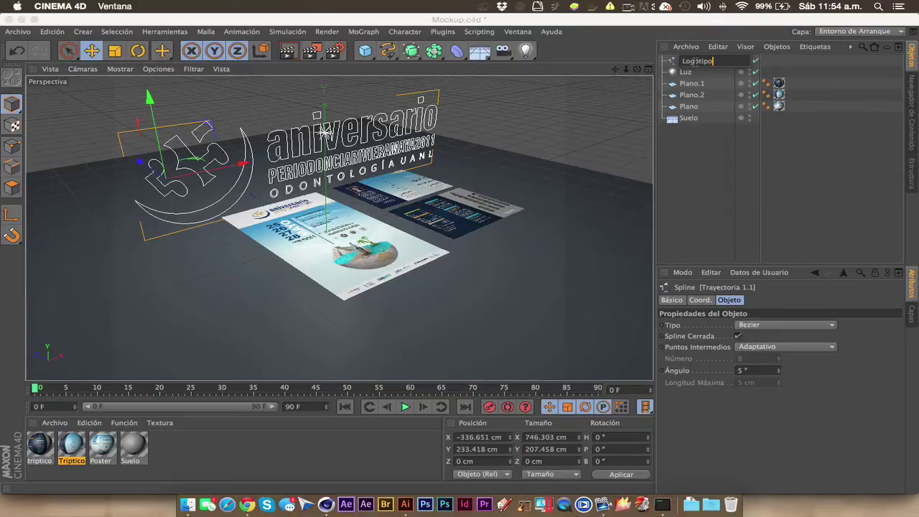
key("Return")
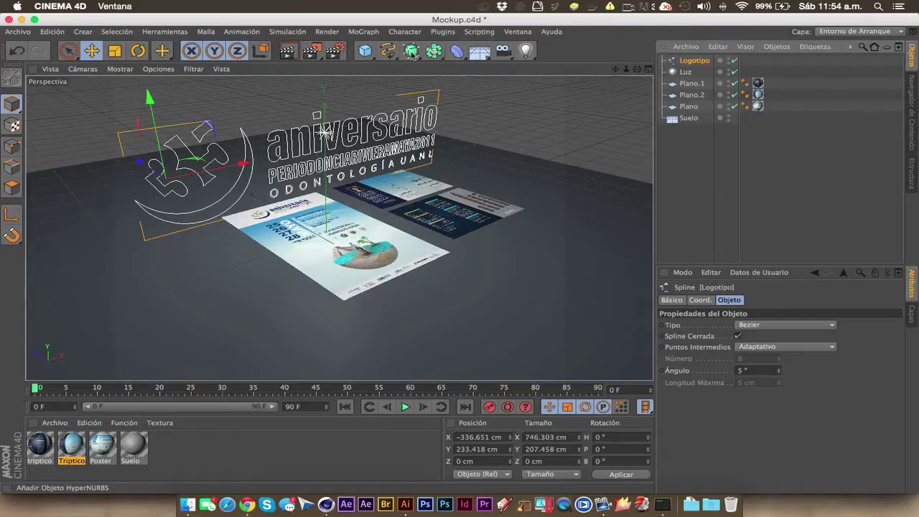
left_click_drag(417, 55, 534, 74)
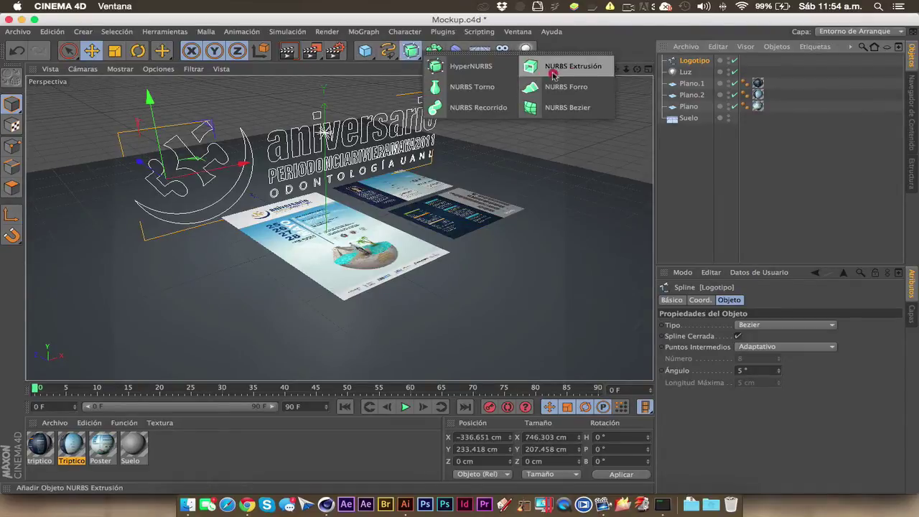
left_click(592, 69)
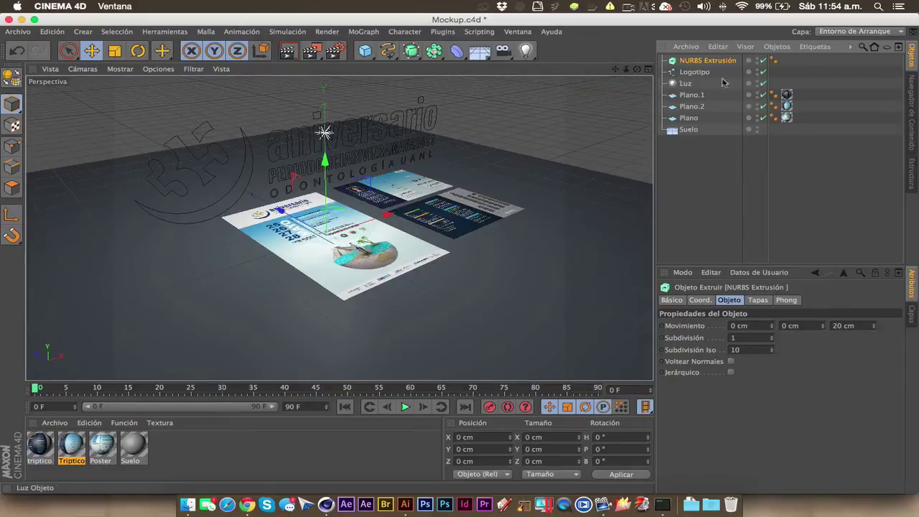
left_click_drag(693, 71, 700, 61)
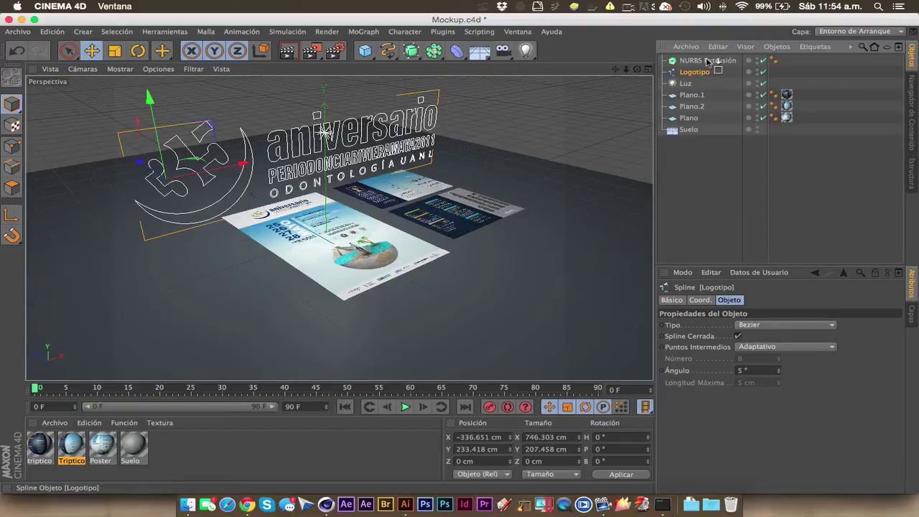
left_click_drag(706, 63, 704, 61)
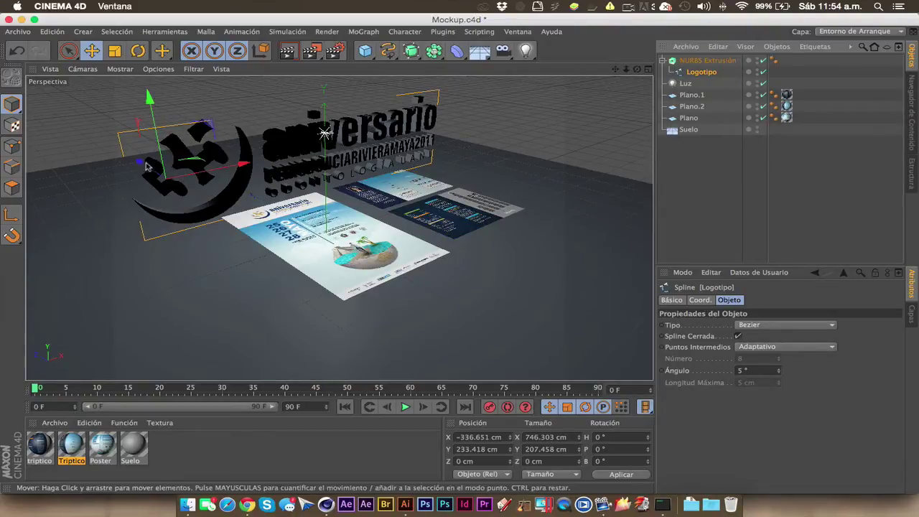
left_click_drag(151, 166, 338, 147)
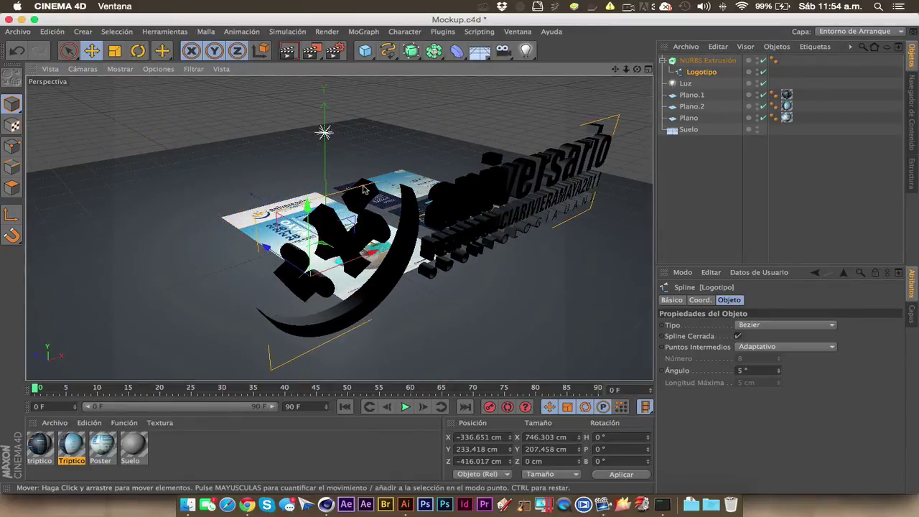
Rotate the logo to -90° pitch and slide it forward along Z.
left_click(138, 50)
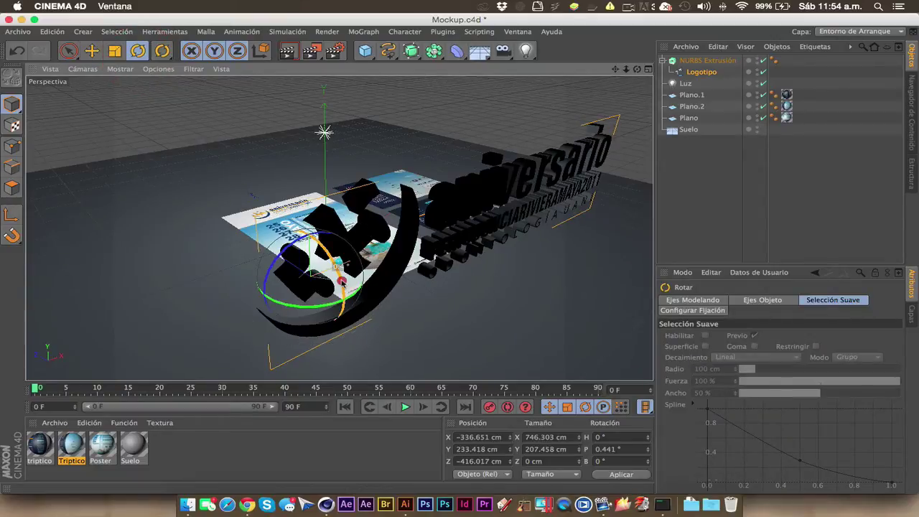
left_click_drag(343, 285, 346, 305)
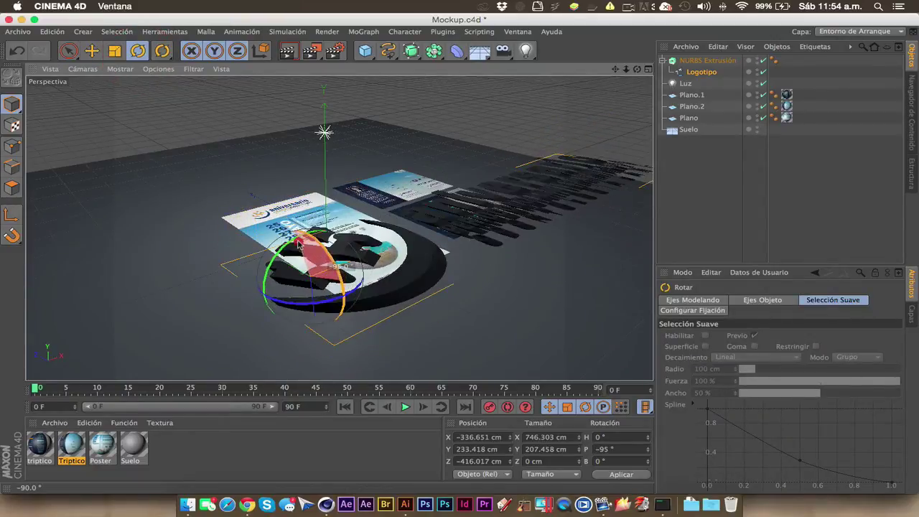
left_click_drag(302, 247, 301, 242)
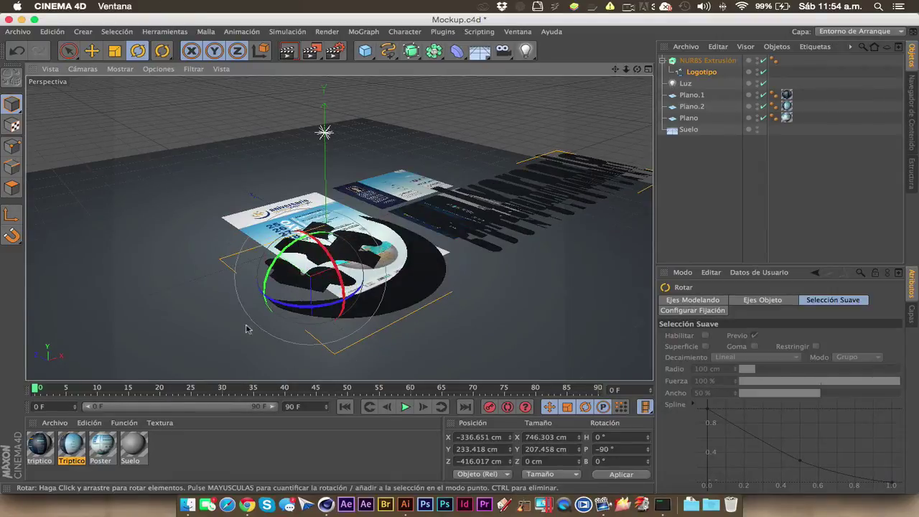
left_click(69, 50)
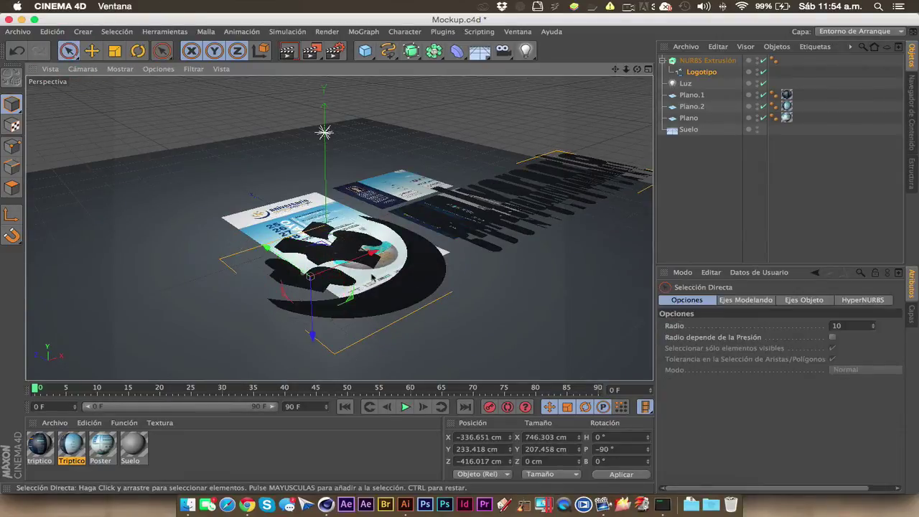
left_click_drag(271, 253, 456, 302)
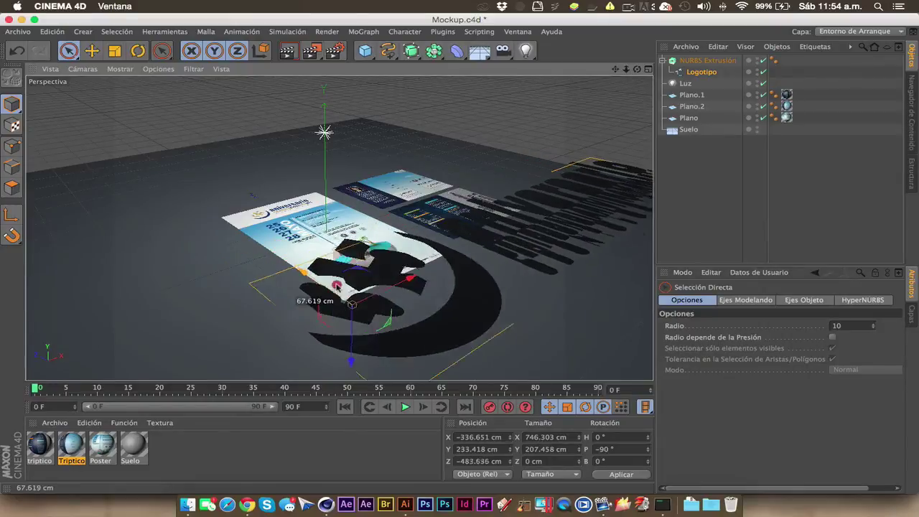
scroll(466, 305, "down", 3)
middle_click_drag(611, 93, 535, 155, "alt")
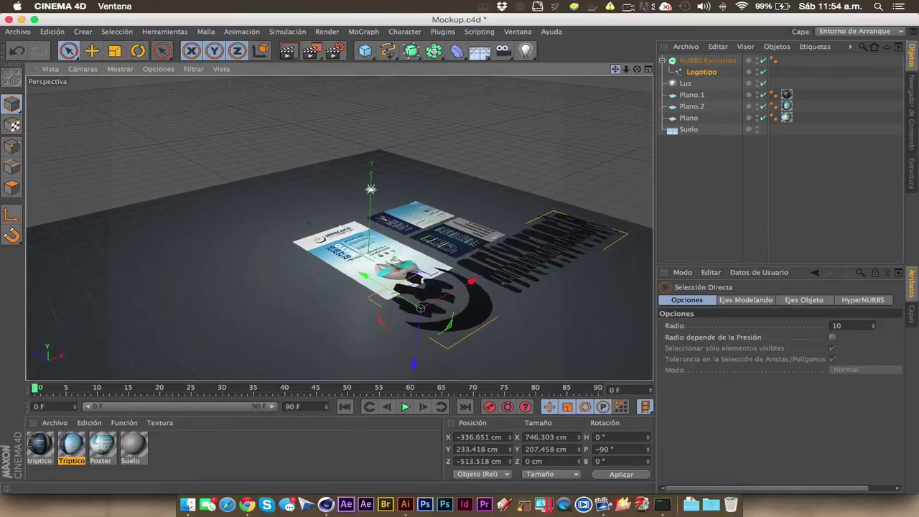
scroll(415, 258, "down", 2)
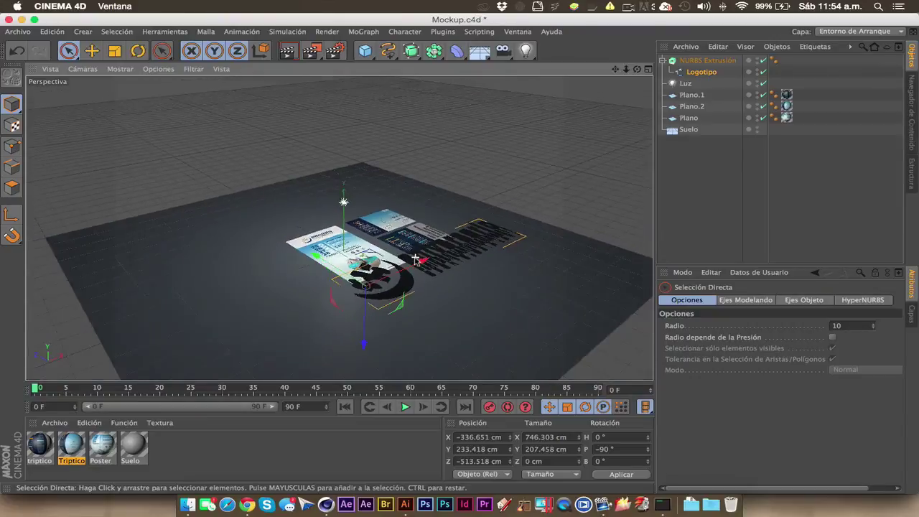
scroll(415, 258, "up", 5)
scroll(415, 258, "down", 3)
scroll(415, 258, "down", 1)
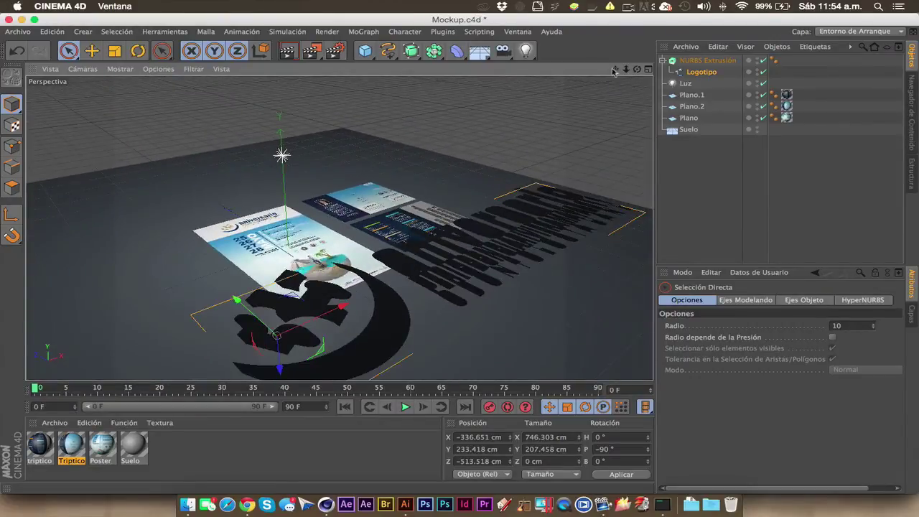
left_click_drag(635, 71, 635, 71)
Pitch the whole NURBS Extrusión group to -90° and move it toward the camera along Z.
left_click(683, 63)
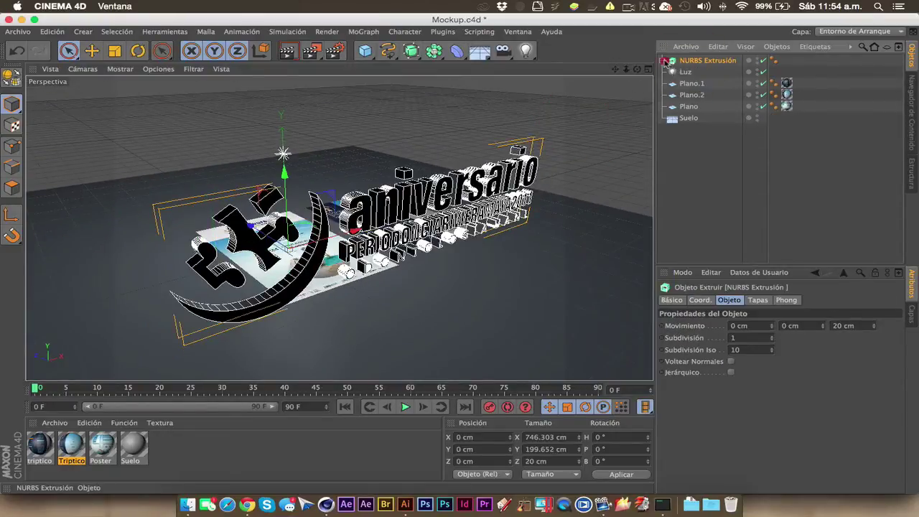
left_click(663, 60)
left_click(138, 51)
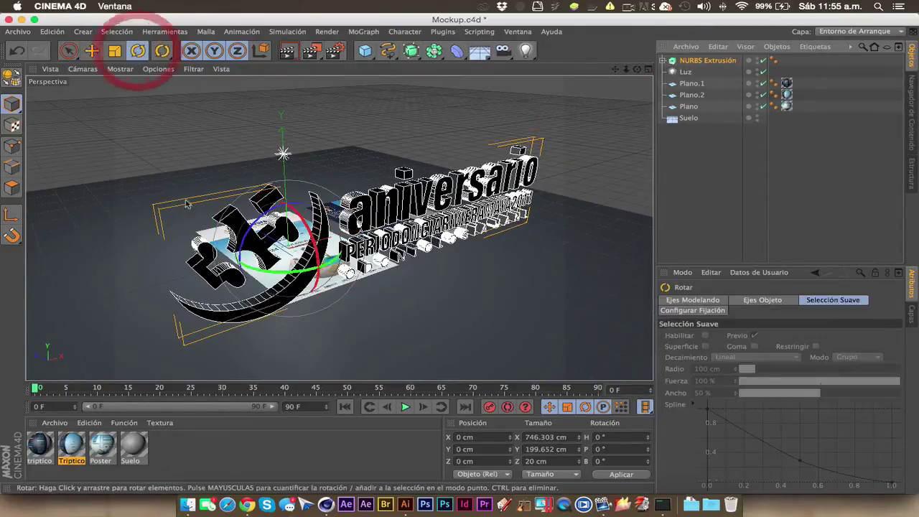
mouse_move(308, 240)
left_mouse_down()
mouse_move(304, 214)
mouse_move(257, 160)
mouse_move(263, 169)
left_mouse_up()
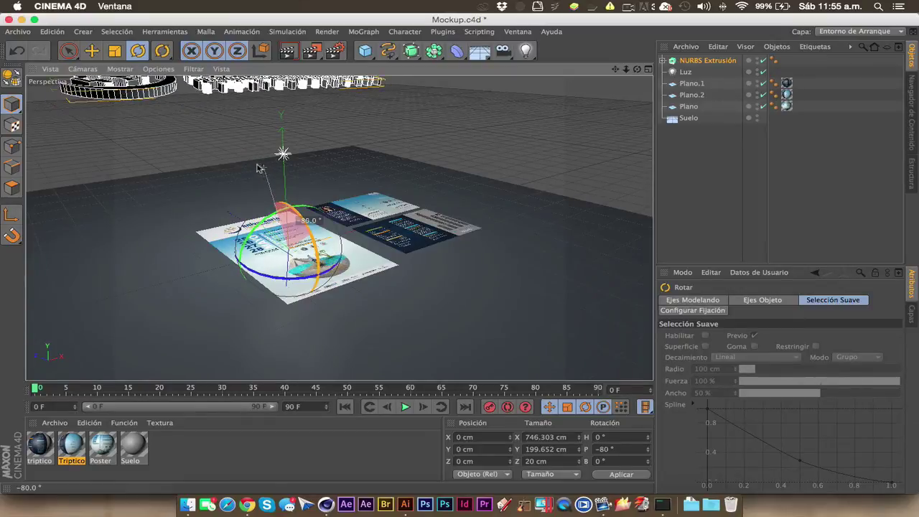
left_click_drag(259, 167, 259, 165)
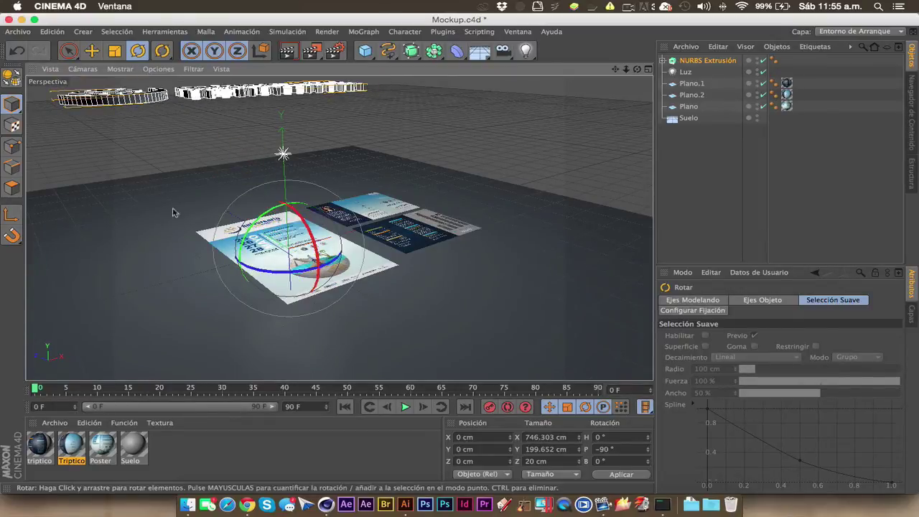
left_click(68, 51)
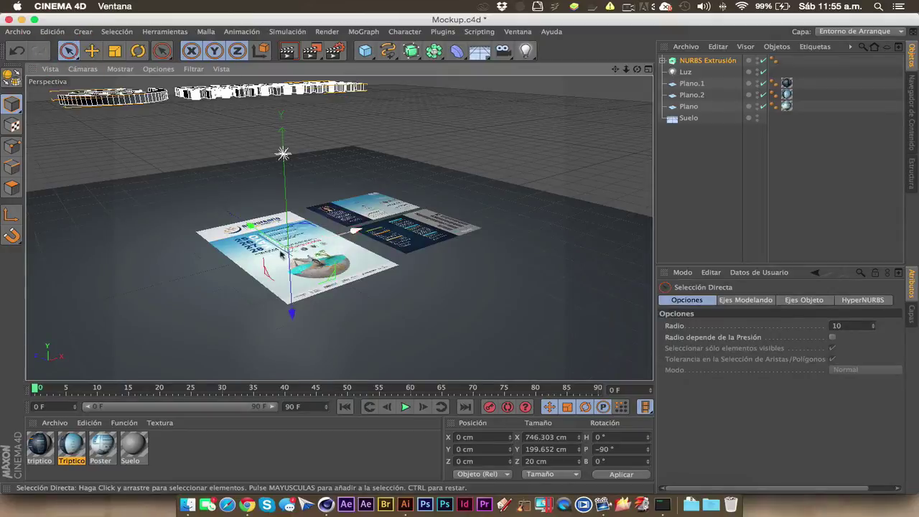
left_click_drag(287, 273, 434, 294)
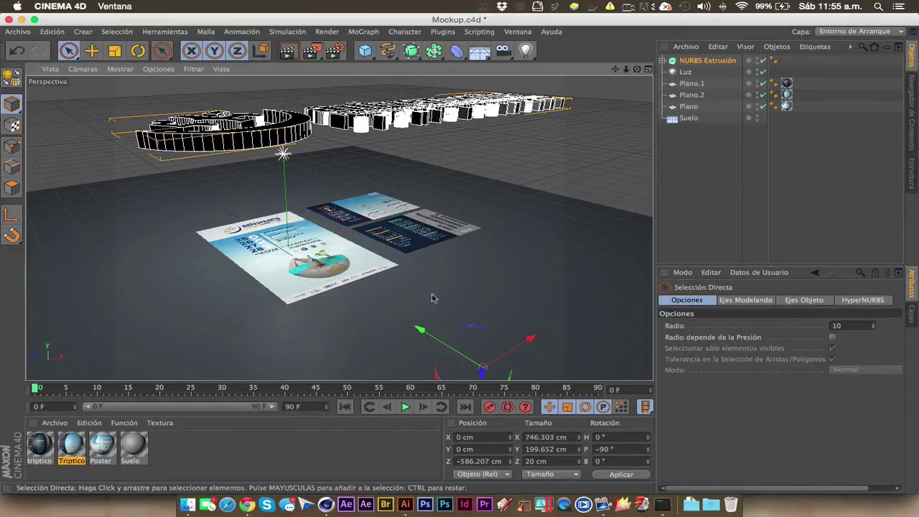
In the four-viewport layout, raise the logo and shift it slightly left in the front view.
left_click(648, 69)
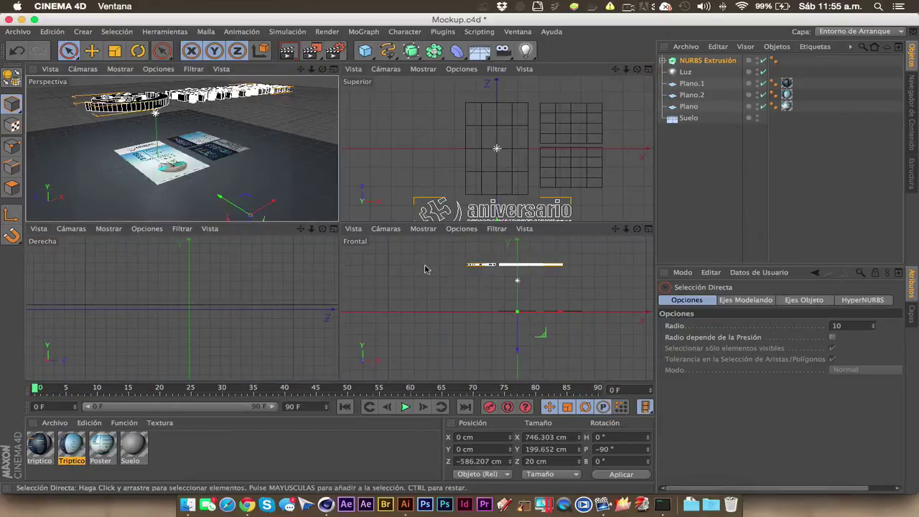
left_click(11, 213)
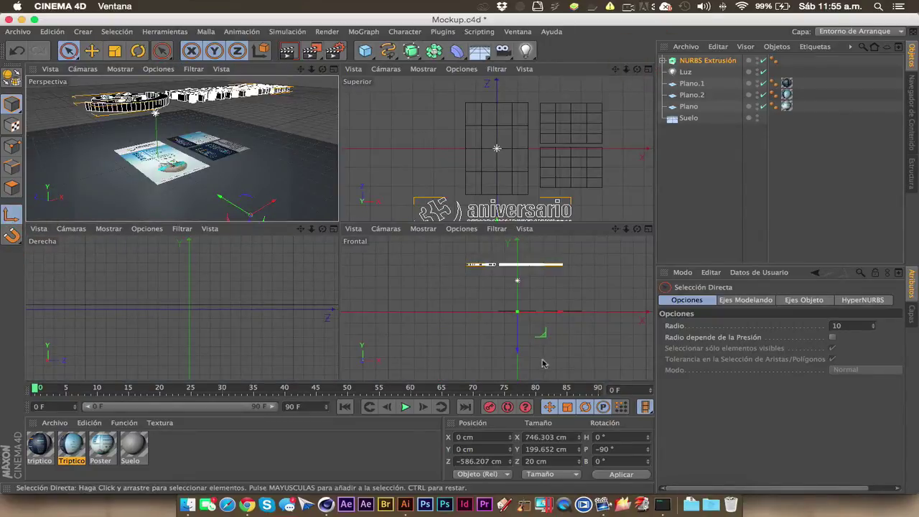
left_click_drag(518, 347, 519, 298)
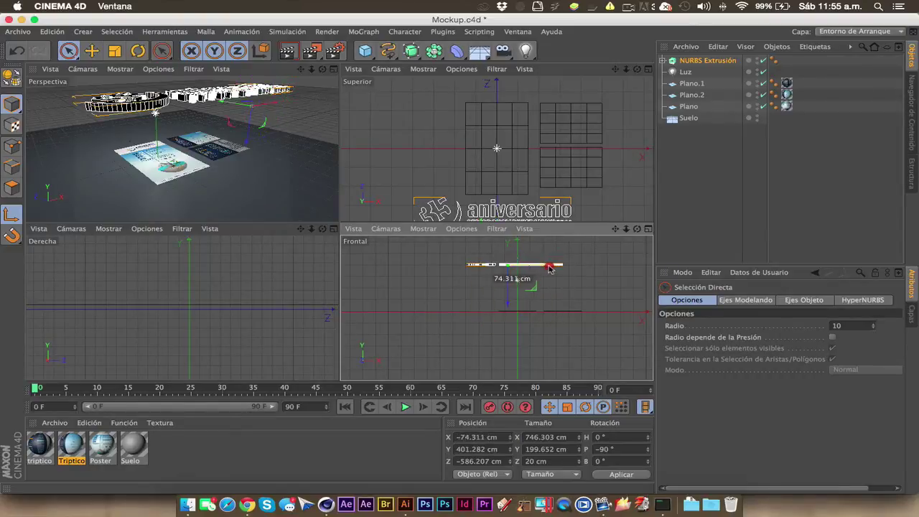
left_click_drag(519, 298, 454, 302)
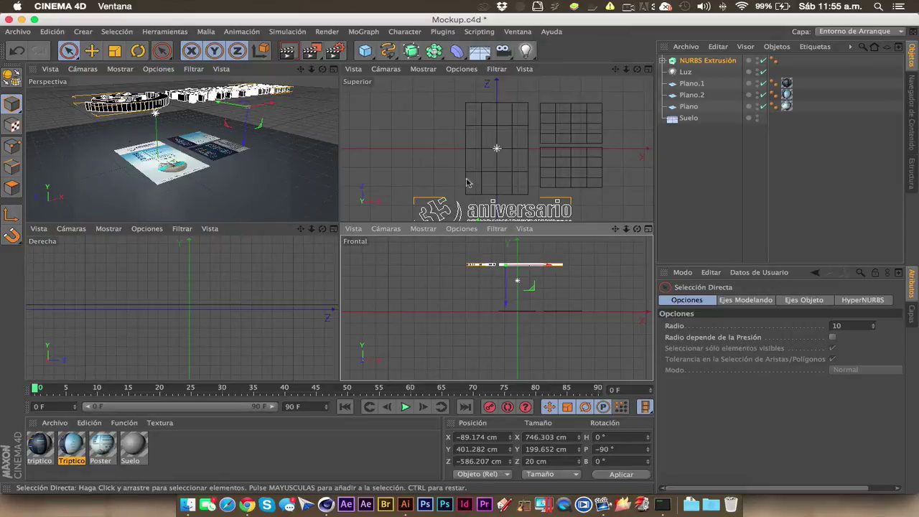
scroll(187, 280, "down", 2)
scroll(186, 279, "down", 2)
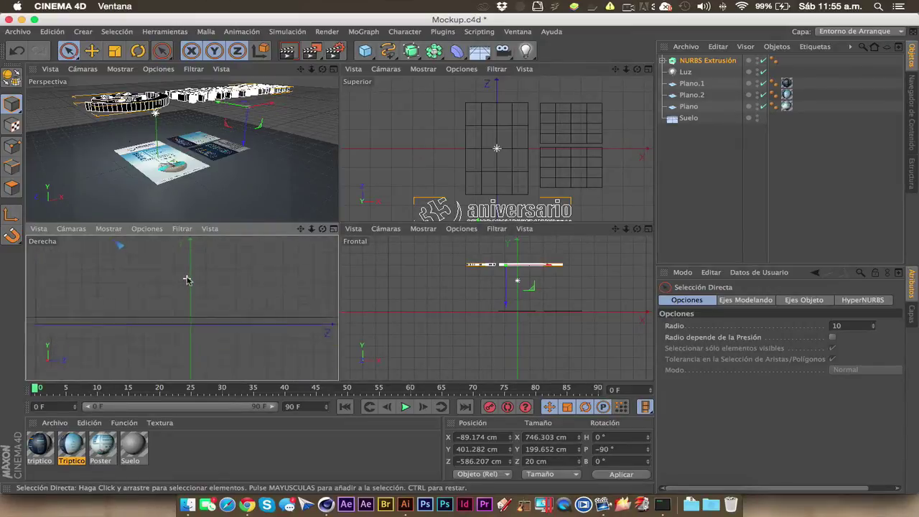
scroll(187, 280, "down", 2)
scroll(188, 277, "down", 1)
left_click_drag(300, 229, 162, 303)
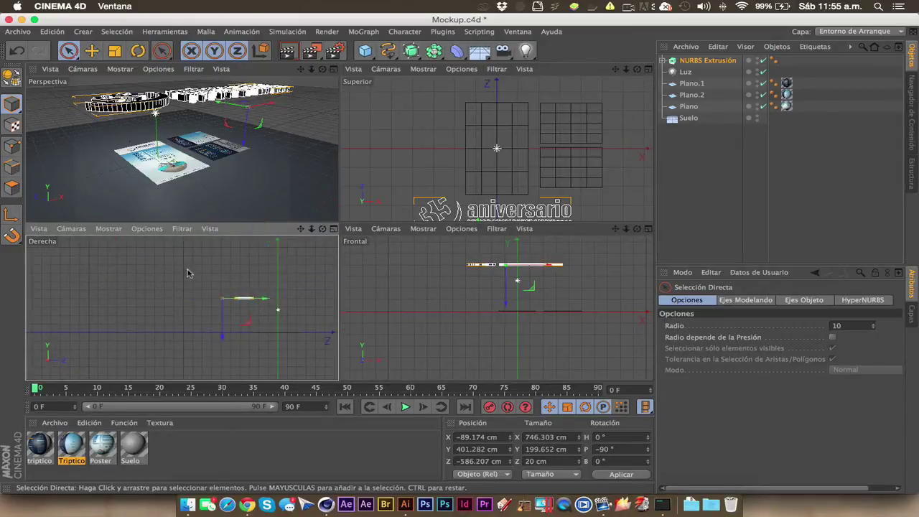
Shift the logo's axis along Z and X, then lower it onto the floor (X 199.786, Y −8.696, Z −342.715 cm).
left_click(12, 214)
left_click_drag(236, 285, 283, 286)
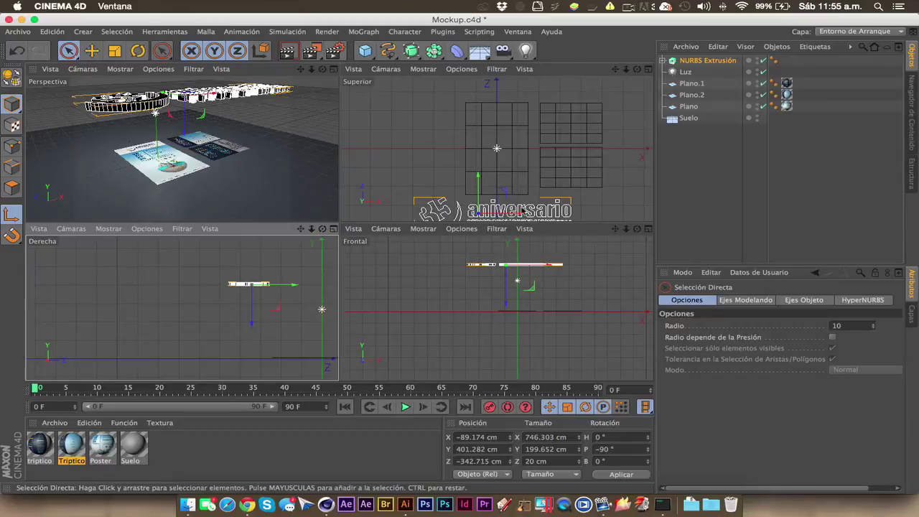
left_click(523, 212)
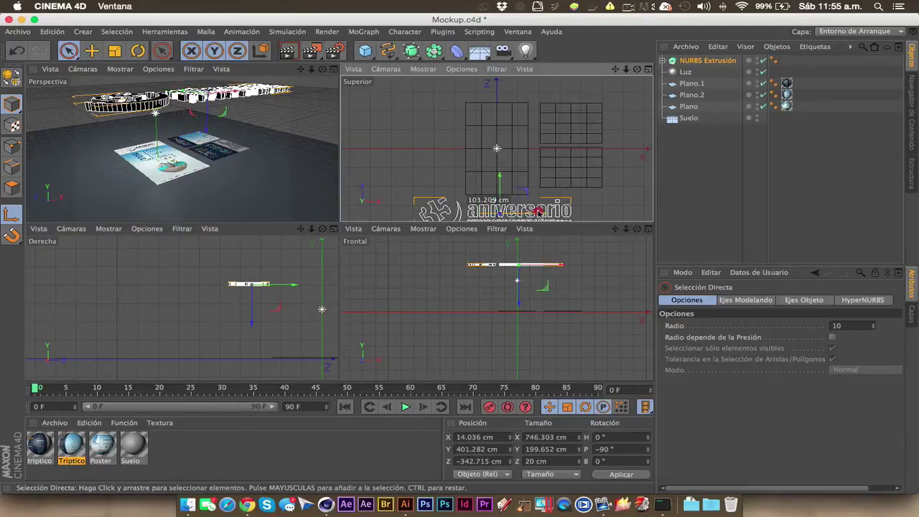
left_click_drag(515, 212, 538, 214)
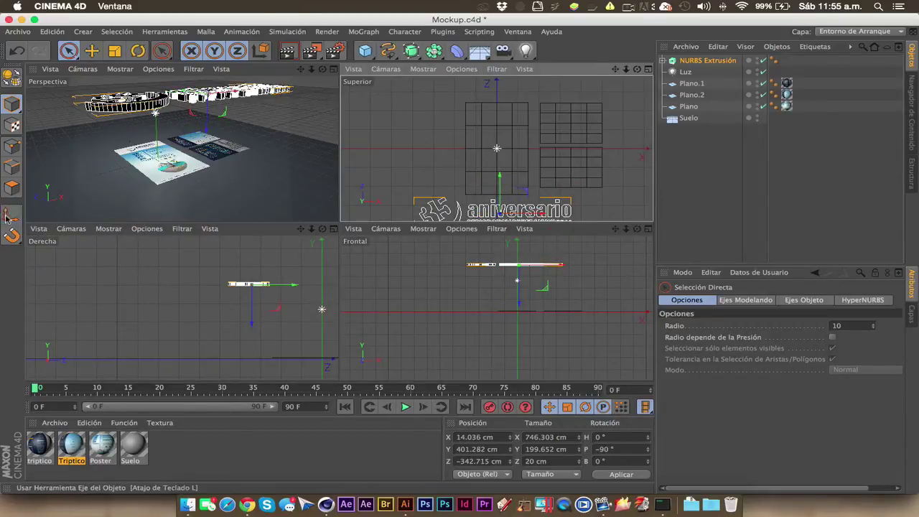
left_click(330, 69)
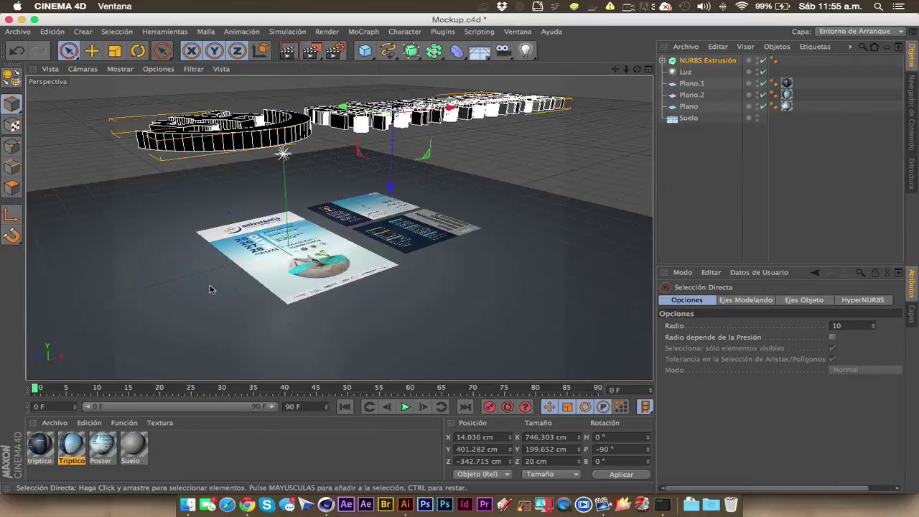
mouse_move(389, 155)
left_mouse_down()
mouse_move(394, 338)
mouse_move(434, 308)
left_mouse_up()
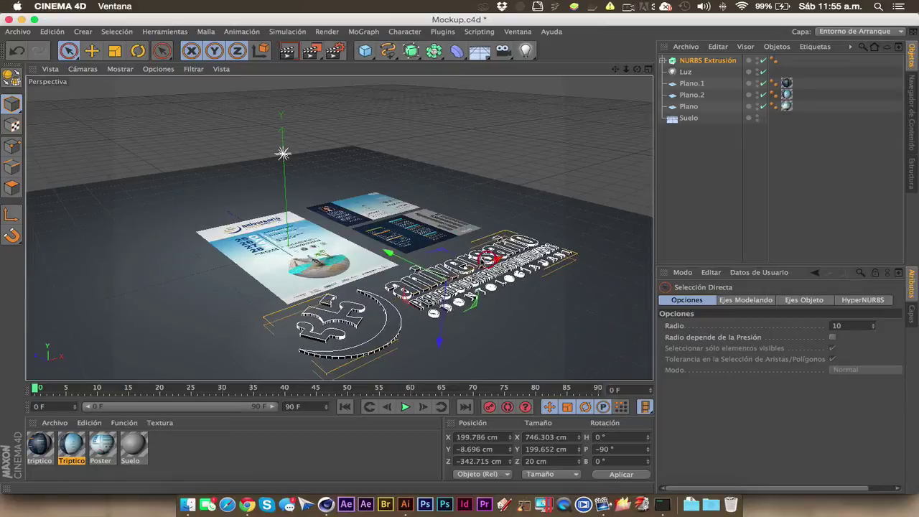
mouse_move(636, 69)
left_mouse_down()
mouse_move(618, 79)
mouse_move(606, 63)
mouse_move(649, 77)
mouse_move(617, 79)
left_mouse_up()
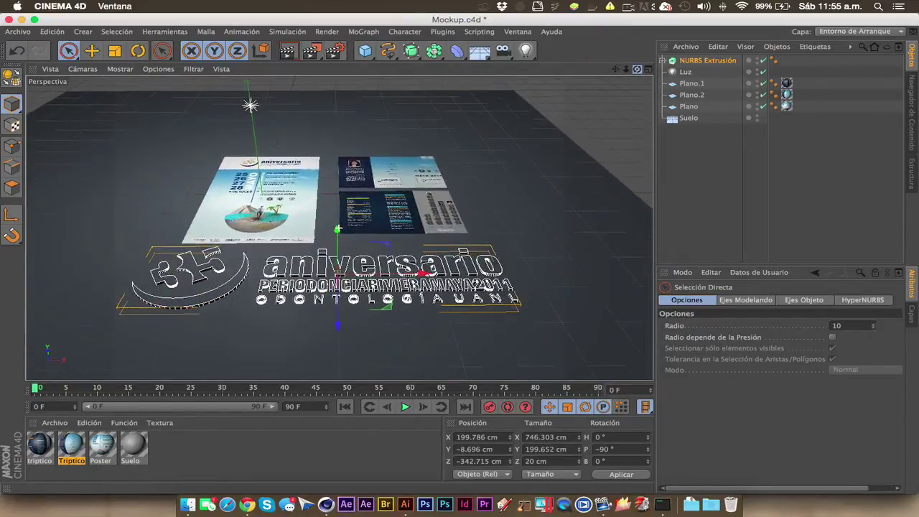
Create material Mat, colour it dark blue (R 0, G 41, B 138) and apply it to NURBS Extrusión.
double_click(232, 459)
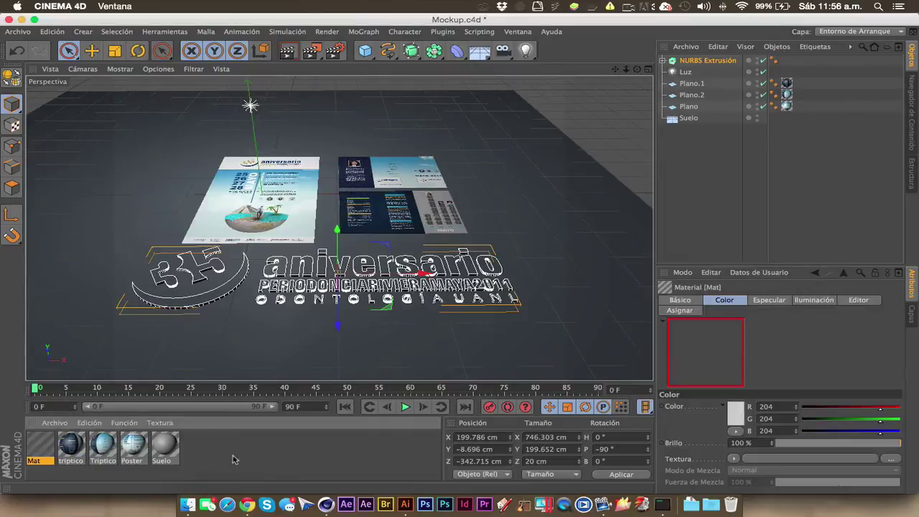
double_click(41, 441)
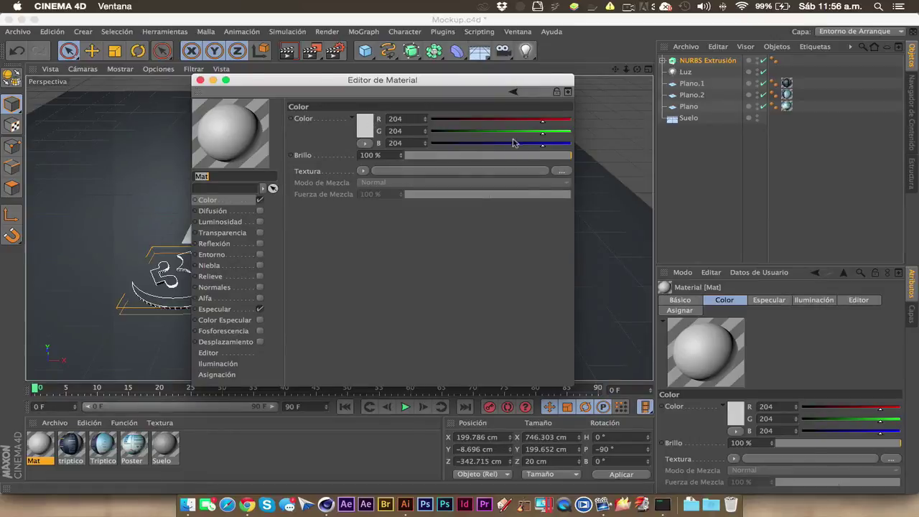
left_click(370, 128)
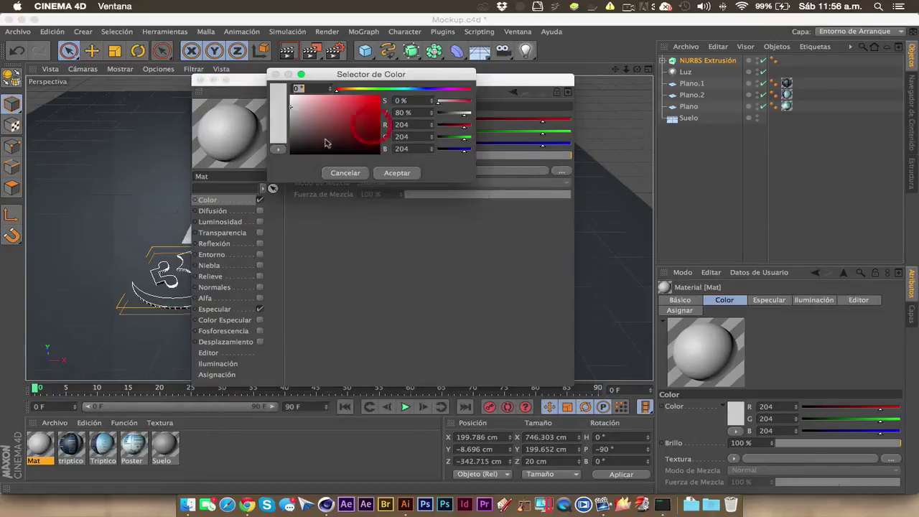
left_click_drag(342, 95, 420, 90)
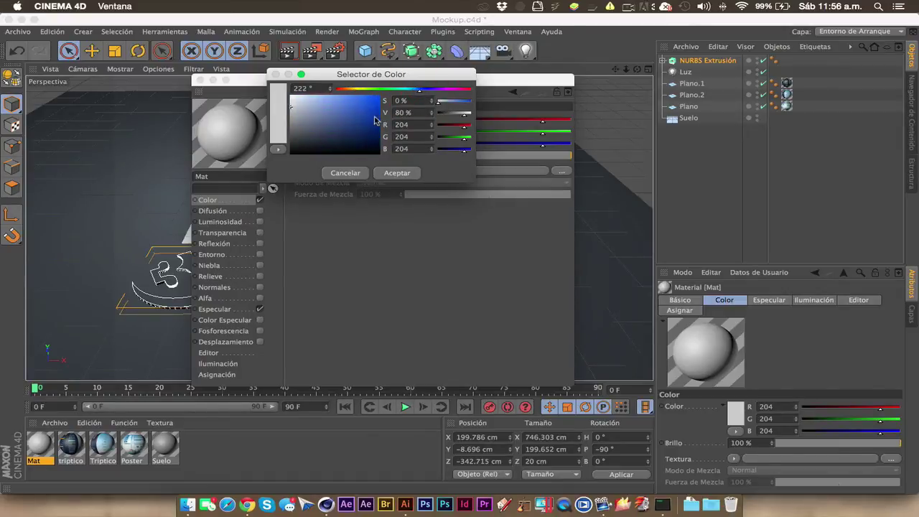
left_click(379, 121)
left_click(397, 173)
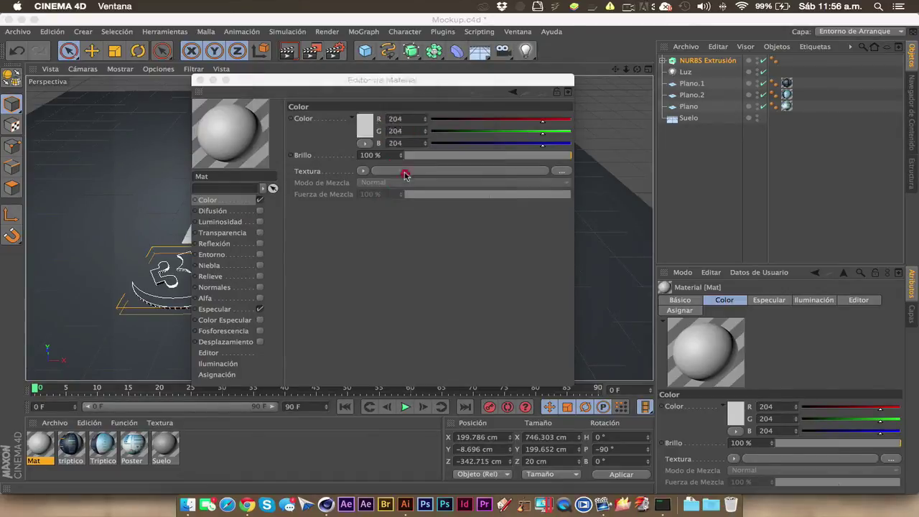
left_click(201, 80)
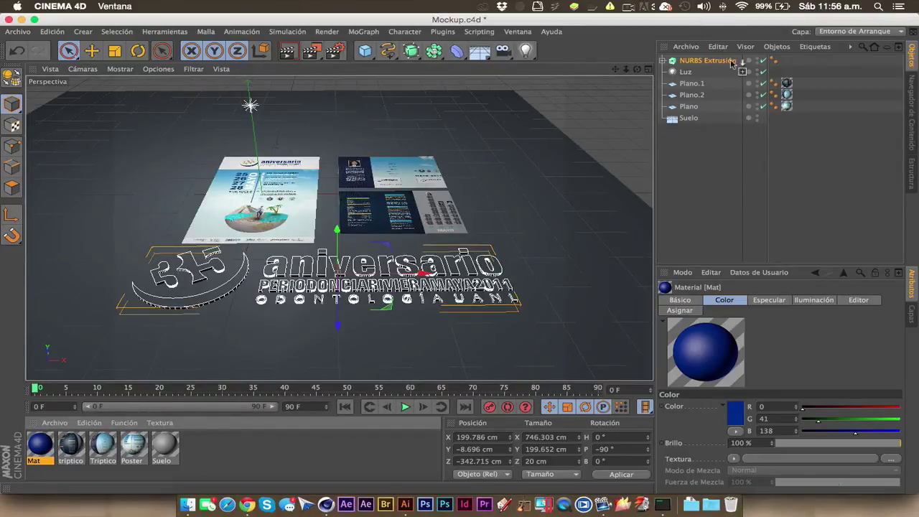
left_click_drag(730, 63, 731, 62)
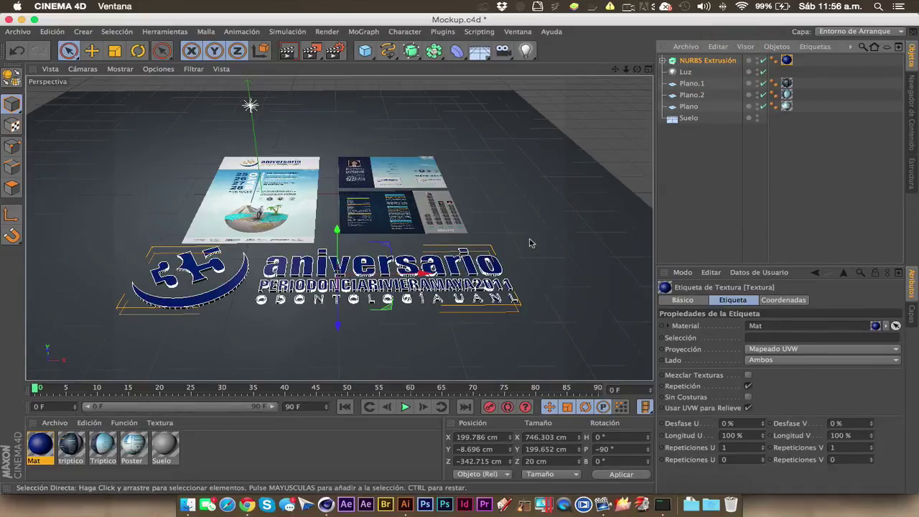
Render a viewport preview, then orbit higher, zoom closer and render again.
key("ctrl+r")
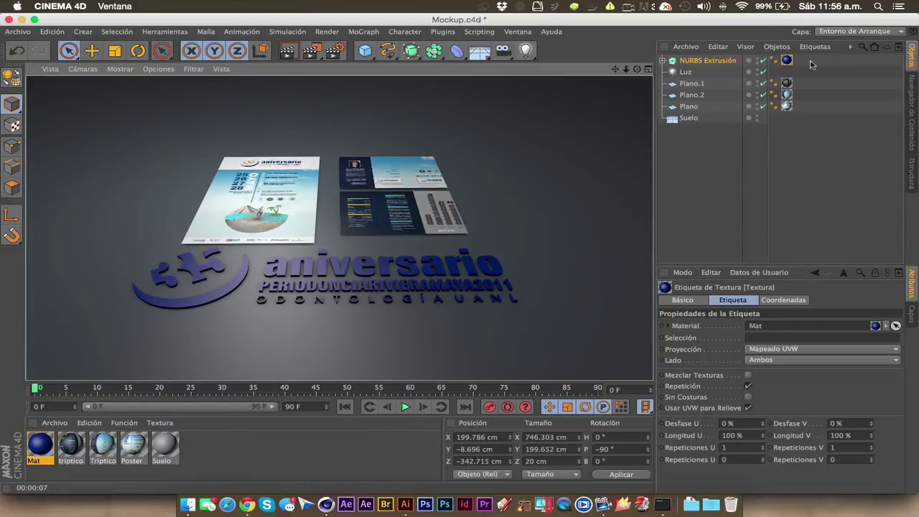
left_click_drag(637, 68, 465, 185)
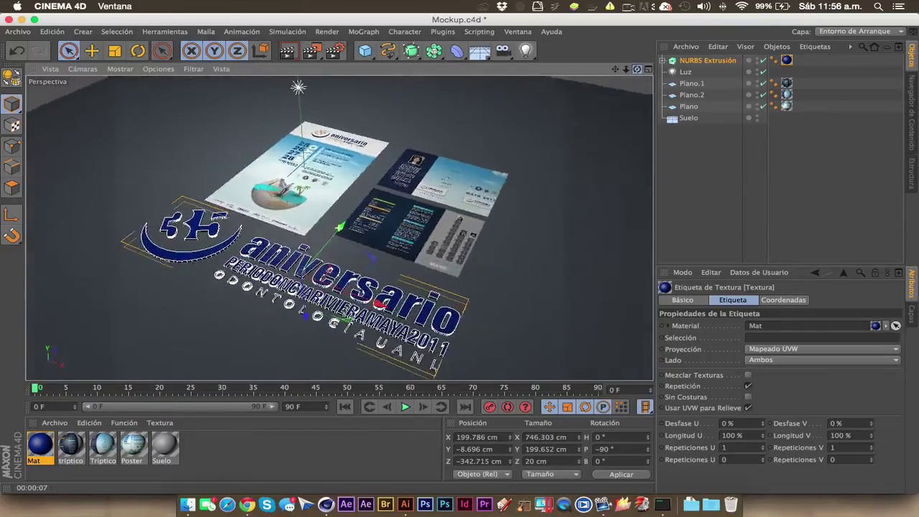
scroll(382, 219, "up", 3)
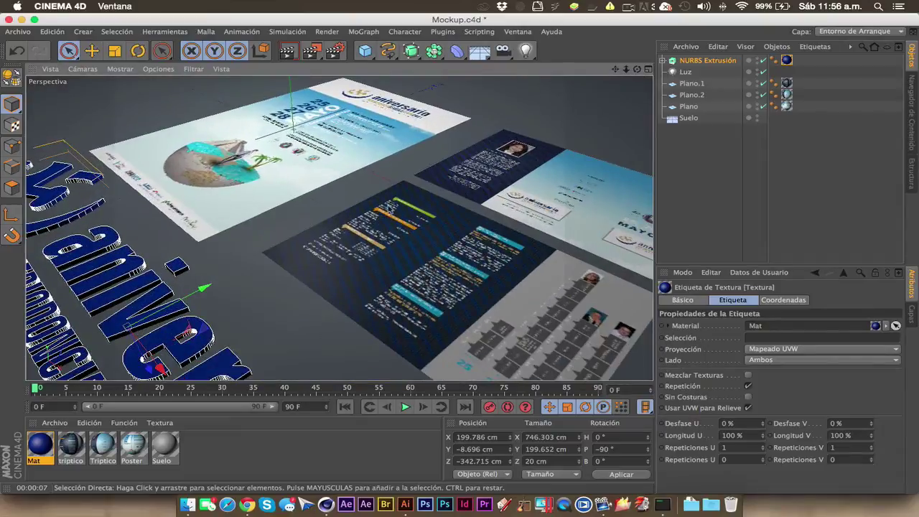
key("ctrl+r")
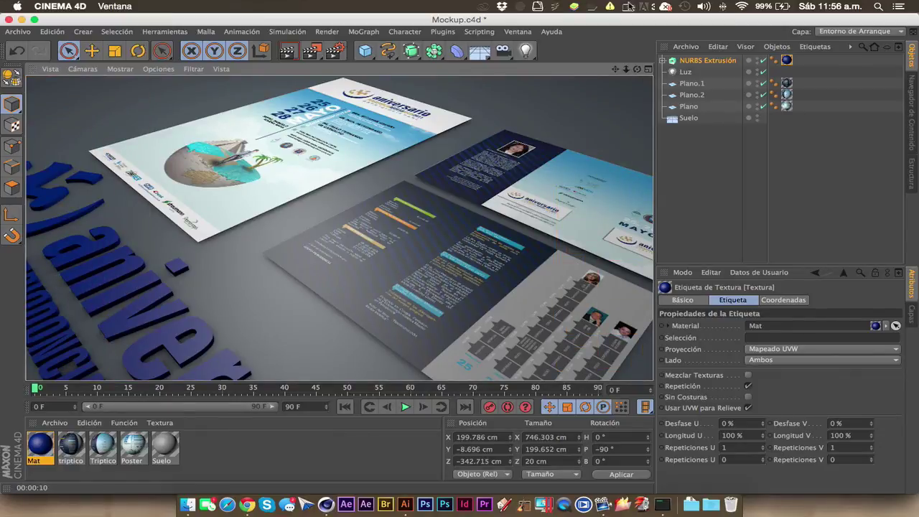
Orbit around the blue logo and posters from several angles, then deselect the logo.
left_click_drag(637, 70, 338, 227)
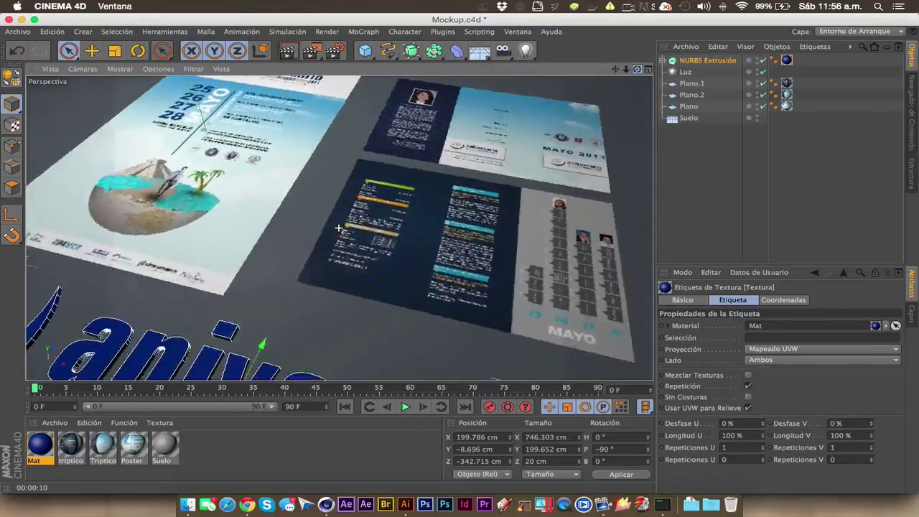
scroll(338, 228, "down", 3)
scroll(338, 227, "down", 3)
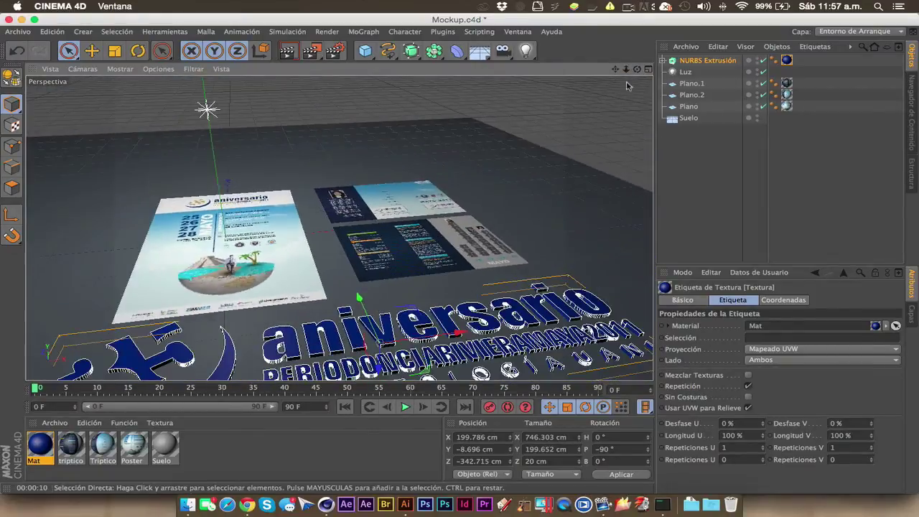
middle_click_drag(338, 227, 302, 209, "alt")
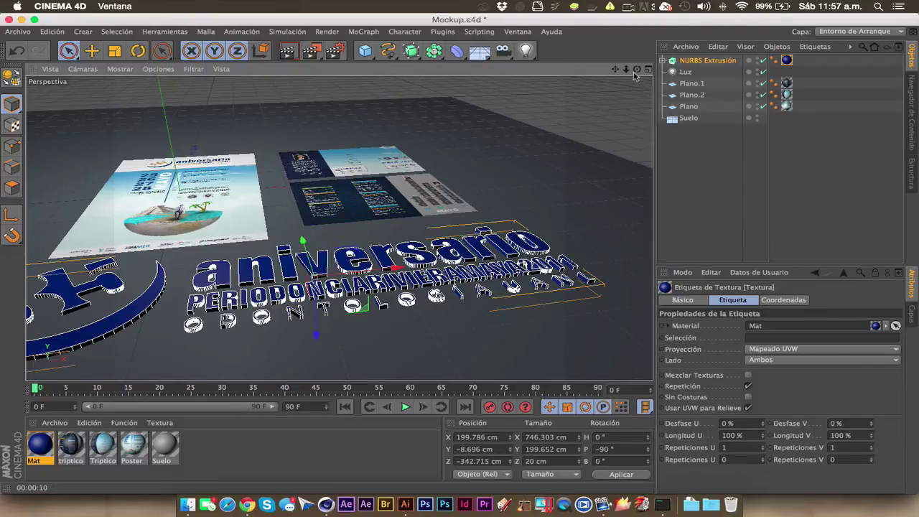
left_click_drag(619, 70, 540, 174)
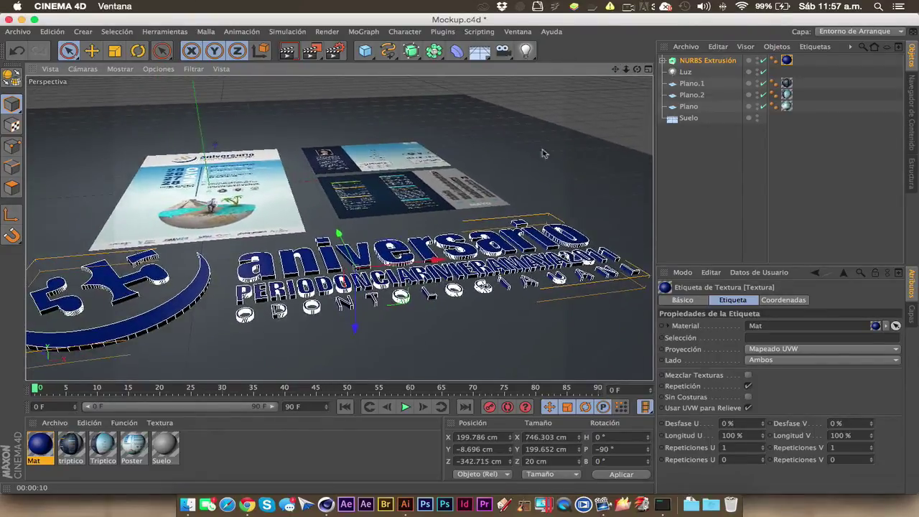
mouse_move(636, 69)
left_mouse_down()
mouse_move(603, 94)
mouse_move(626, 46)
left_mouse_up()
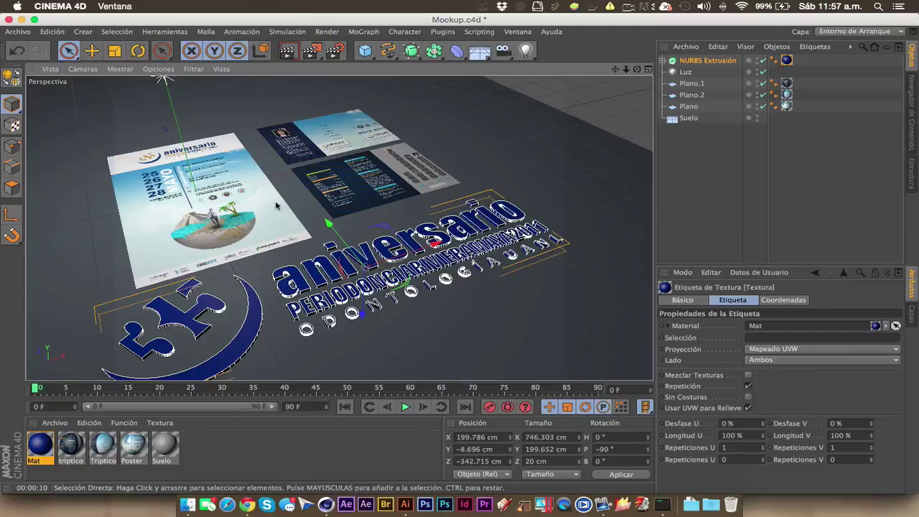
left_click(550, 100)
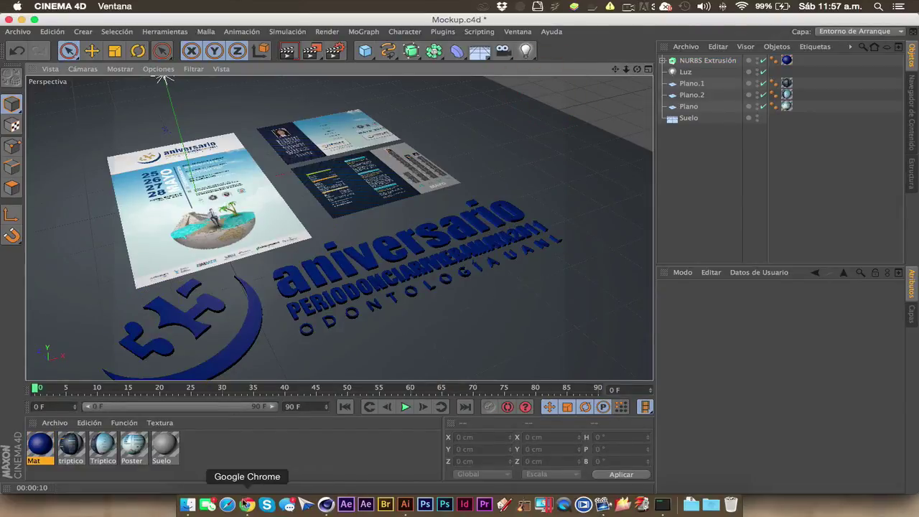
left_click(244, 507)
scroll(226, 169, "down", 3)
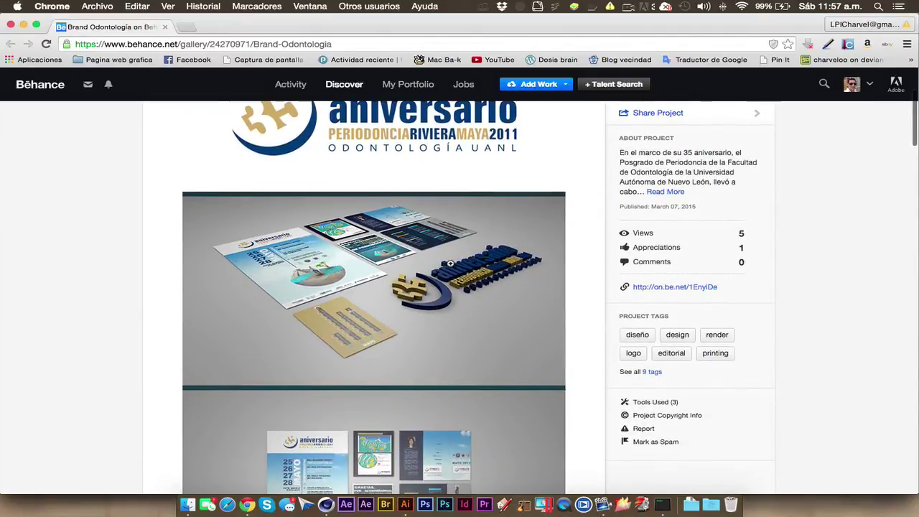
scroll(244, 373, "down", 6)
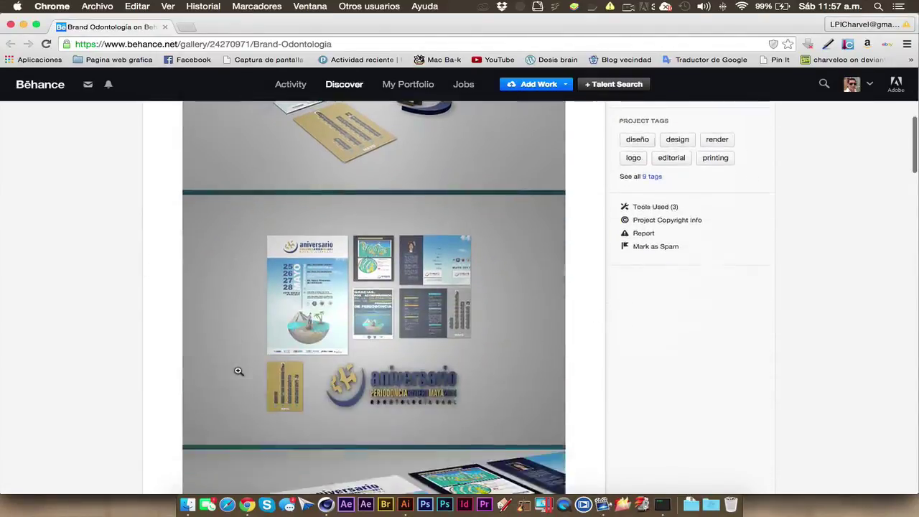
scroll(244, 370, "down", 4)
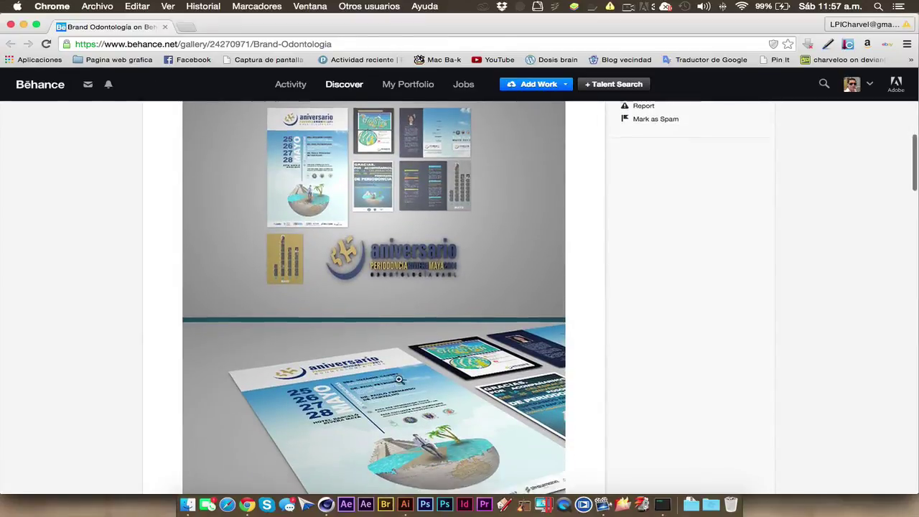
scroll(444, 335, "down", 5)
scroll(444, 334, "down", 3)
scroll(401, 348, "down", 2)
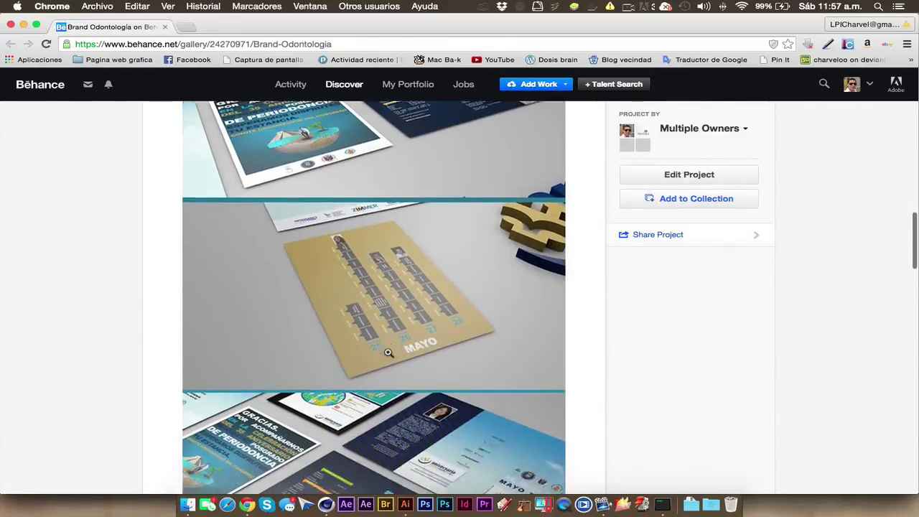
scroll(388, 352, "down", 3)
scroll(387, 351, "down", 1)
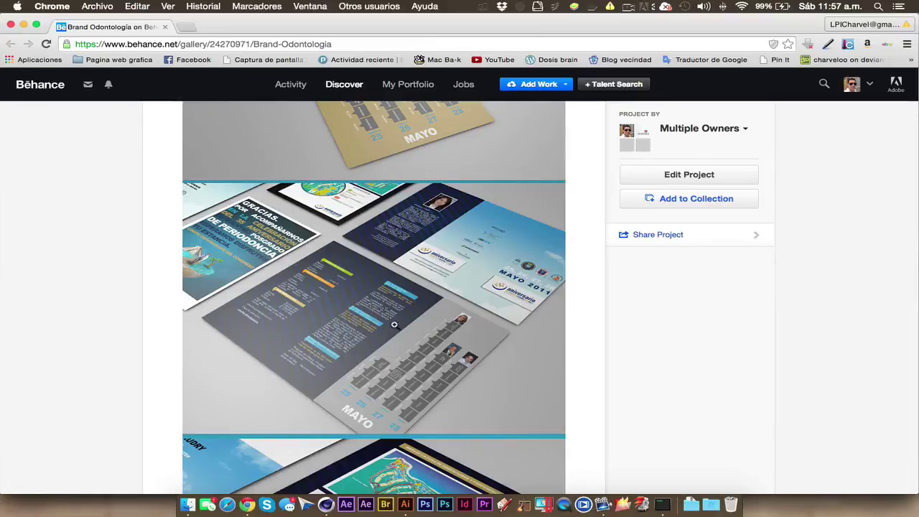
scroll(394, 330, "down", 4)
scroll(323, 341, "down", 3)
scroll(276, 347, "down", 4)
scroll(276, 347, "down", 3)
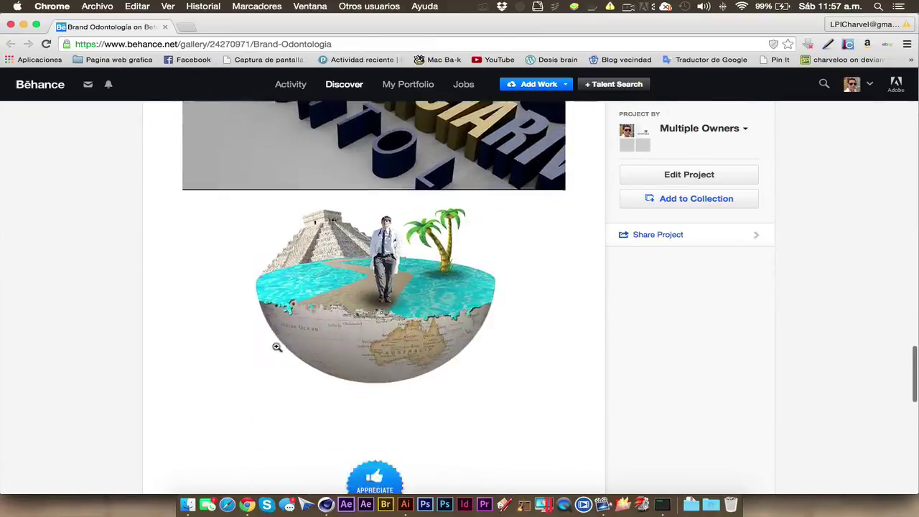
scroll(277, 347, "up", 5)
scroll(276, 346, "up", 5)
scroll(277, 345, "up", 5)
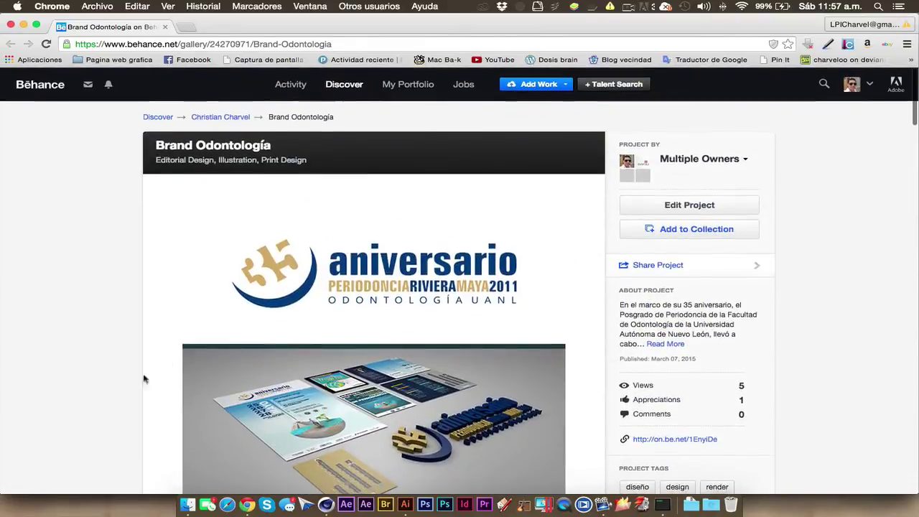
left_click(326, 505)
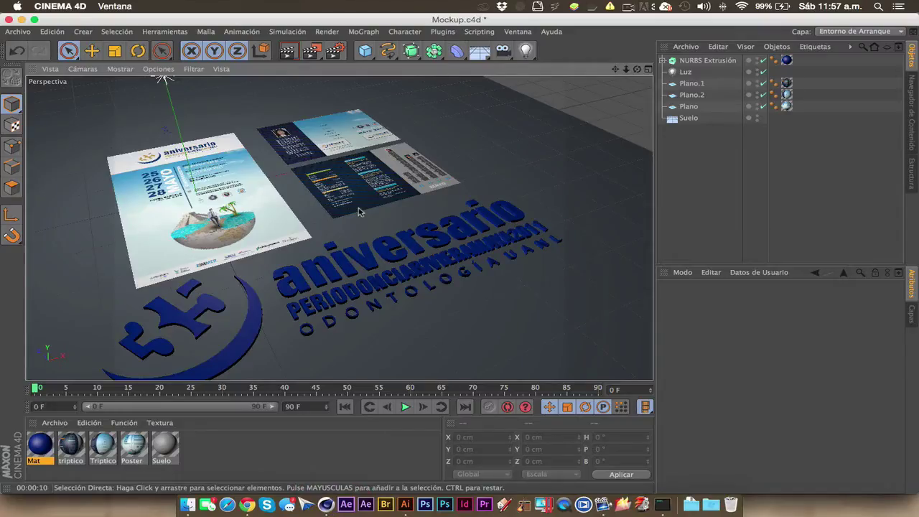